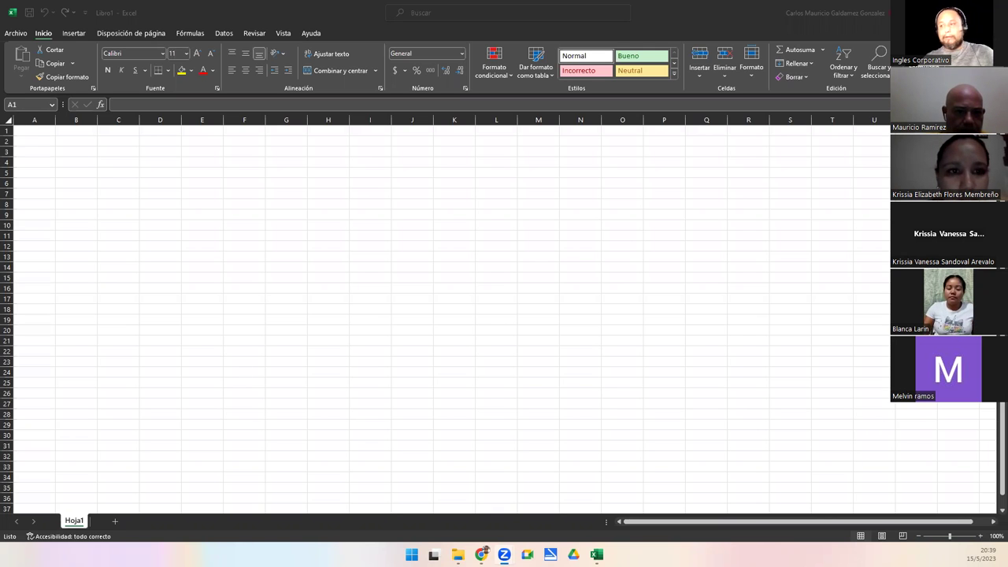
Enter the column headers SUMA, PROMEDIO, CONTAR, MAX and MIN in cells A1 to E1.
{"action": "left_click", "coordinate": [50, 194]}
{"action": "scroll", "coordinate": [90, 238], "scroll_direction": "up", "scroll_amount": 5}
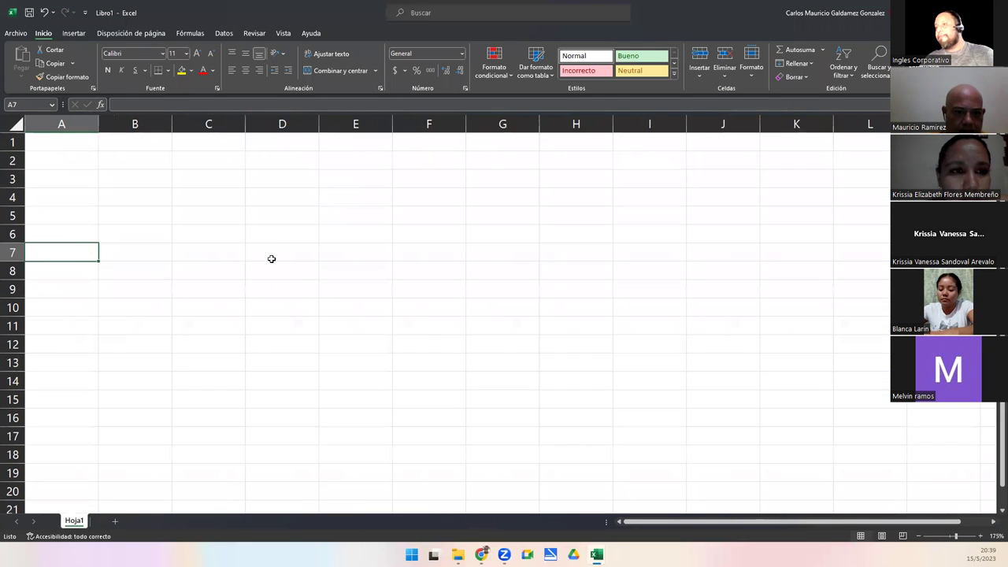
{"action": "scroll", "coordinate": [268, 258], "scroll_direction": "up", "scroll_amount": 2}
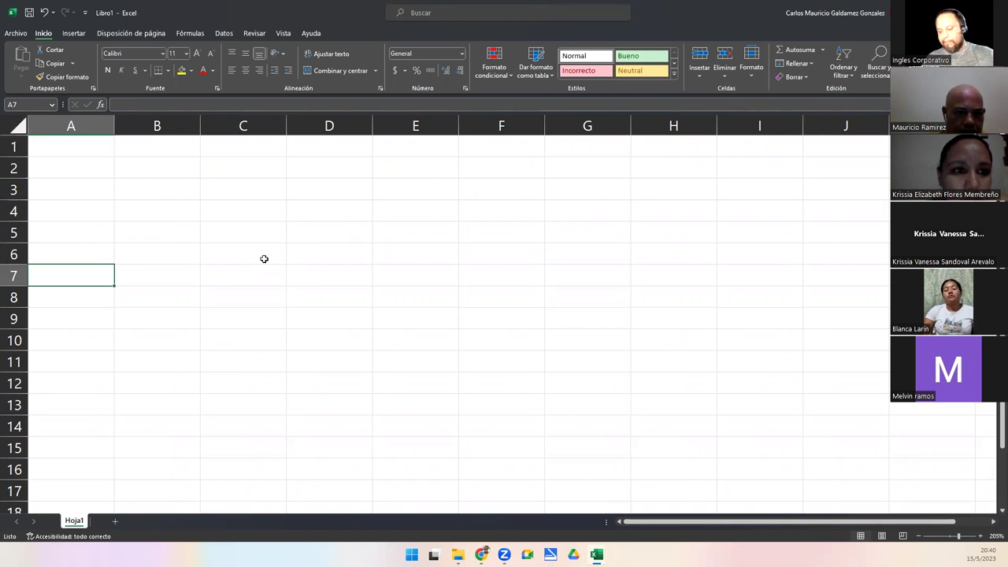
{"action": "left_click", "coordinate": [51, 148]}
{"action": "type", "text": "SUMA"}
{"action": "key", "text": "Tab"}
{"action": "type", "text": "P"}
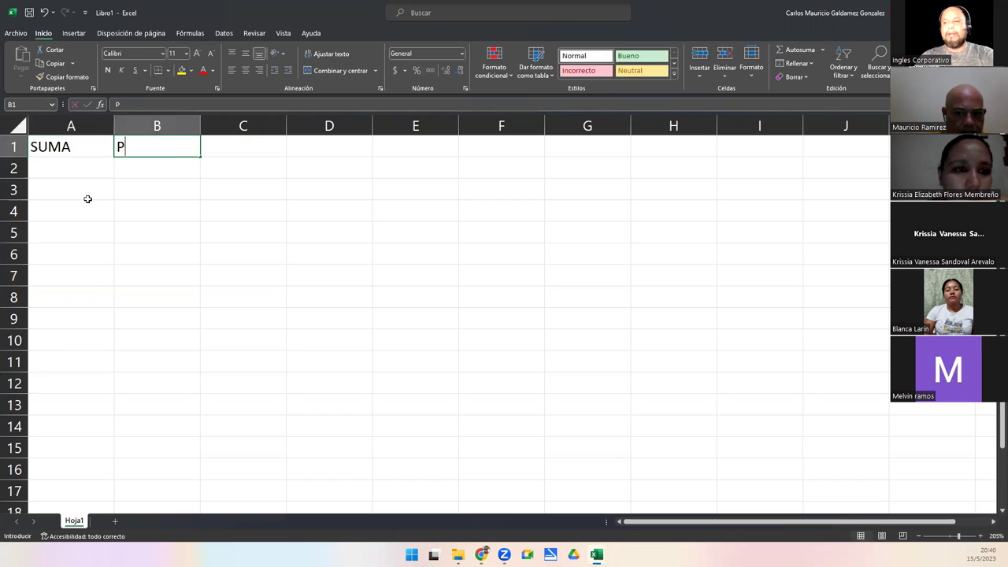
{"action": "type", "text": "ROMEDIO"}
{"action": "key", "text": "Tab"}
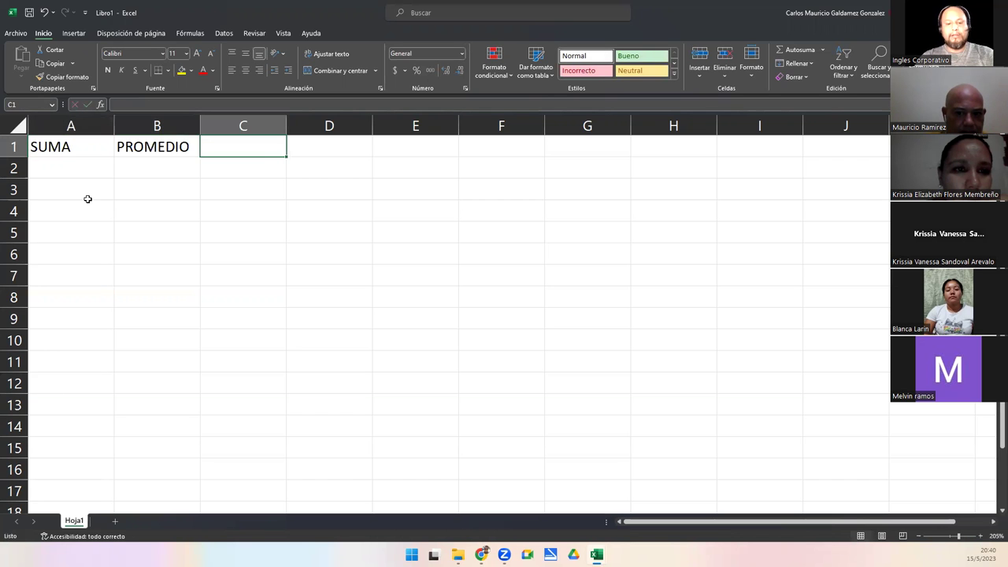
{"action": "type", "text": "CONTAR"}
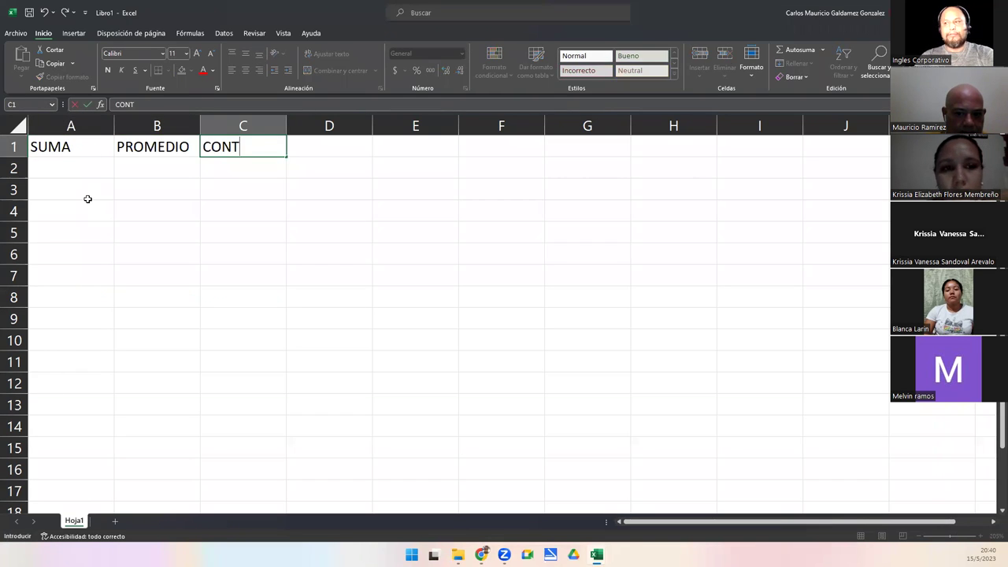
{"action": "key", "text": "Tab"}
{"action": "type", "text": "MAX"}
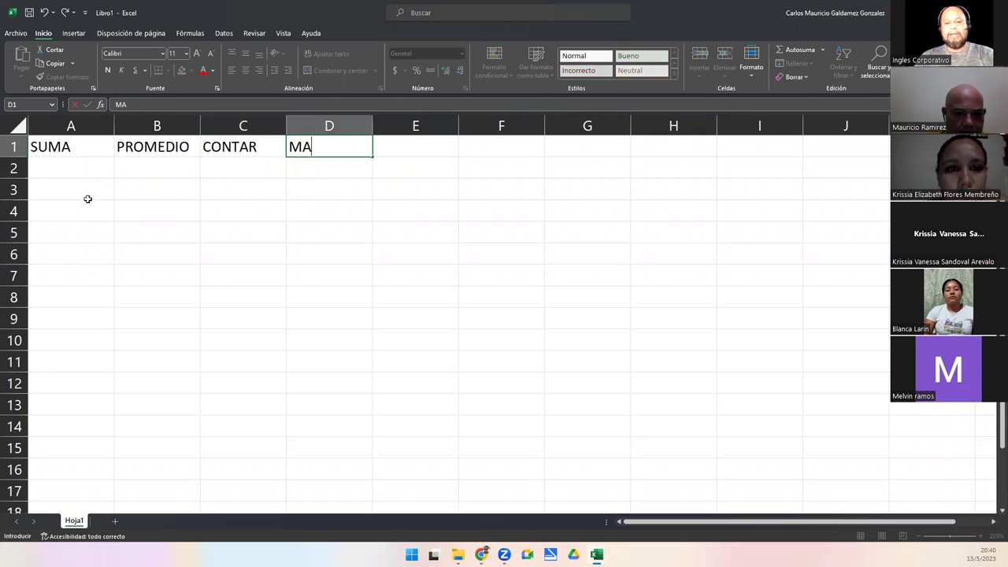
{"action": "key", "text": "Tab"}
{"action": "type", "text": "MIN"}
{"action": "key", "text": "Return"}
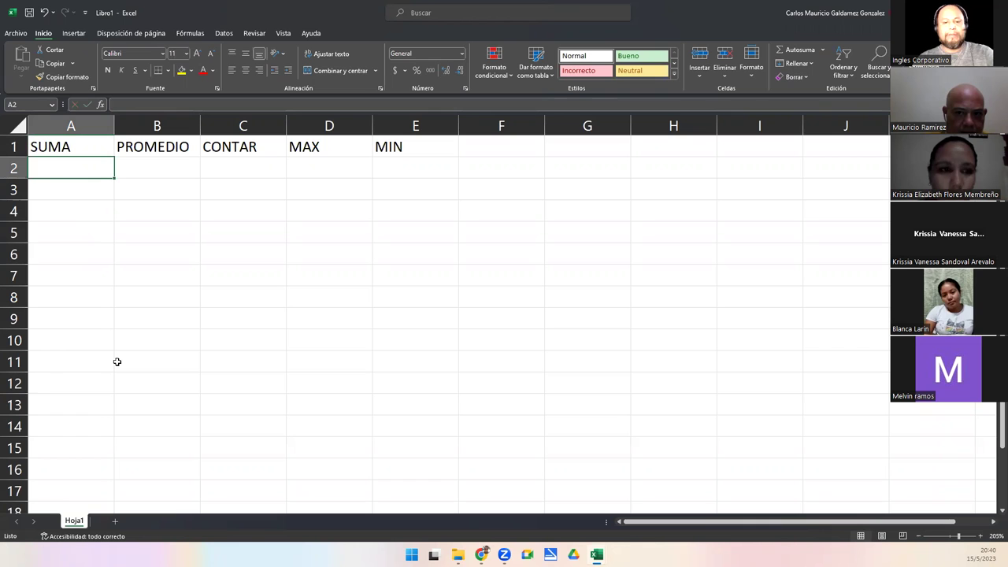
Fill cells A2 to A10 under SUMA with 10, 13, 15, 20, 14, 18, 35, 31 and 49.
{"action": "type", "text": "10"}
{"action": "key", "text": "Return"}
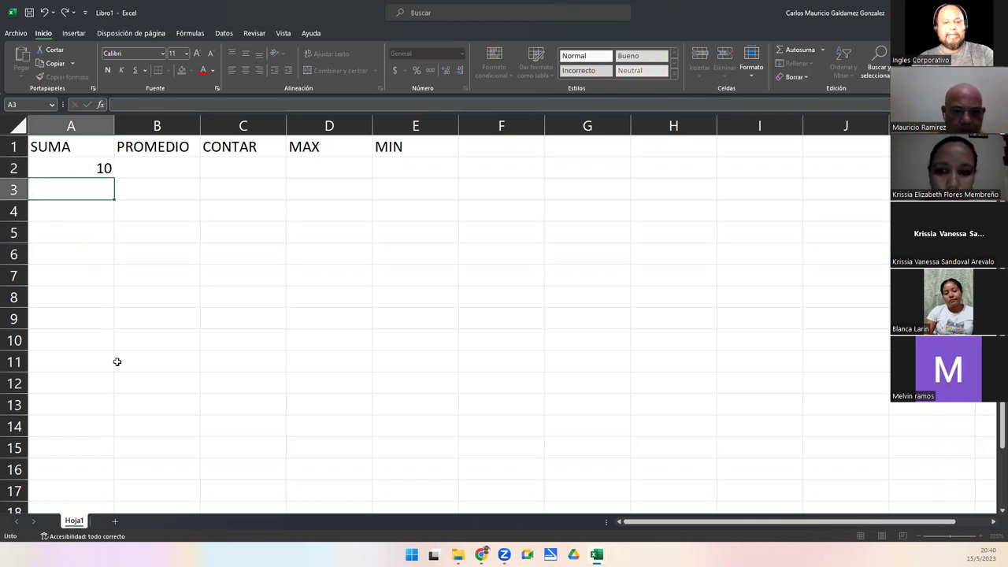
{"action": "type", "text": "13"}
{"action": "key", "text": "Return"}
{"action": "type", "text": "15"}
{"action": "key", "text": "Return"}
{"action": "type", "text": "20"}
{"action": "key", "text": "Return"}
{"action": "type", "text": "14"}
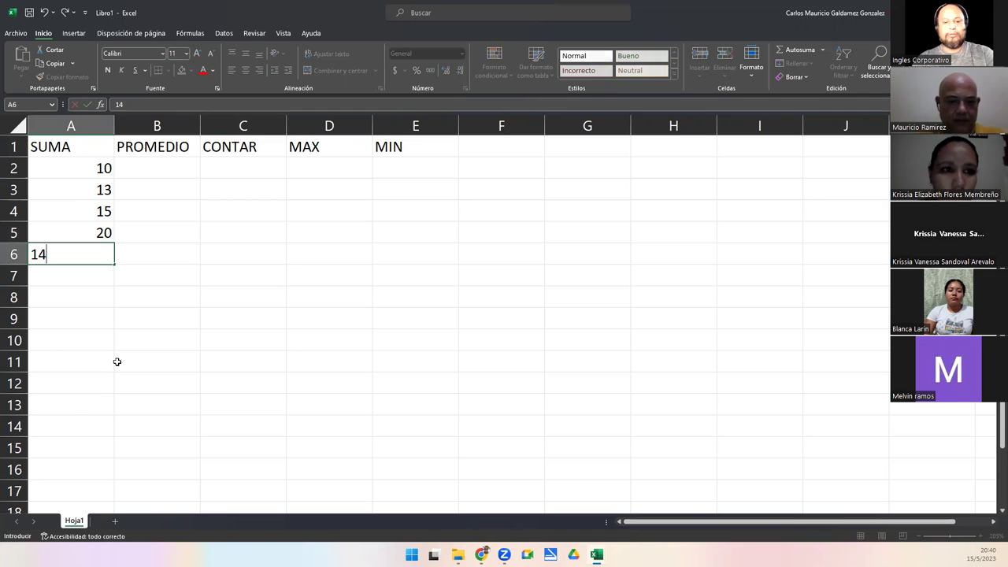
{"action": "key", "text": "Return"}
{"action": "type", "text": "18"}
{"action": "key", "text": "Return"}
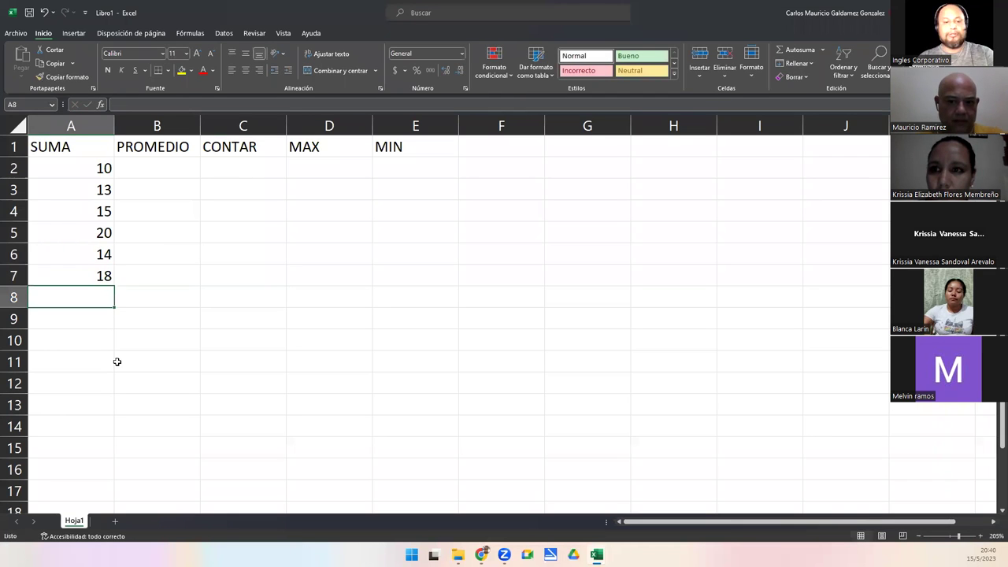
{"action": "type", "text": "35"}
{"action": "key", "text": "Return"}
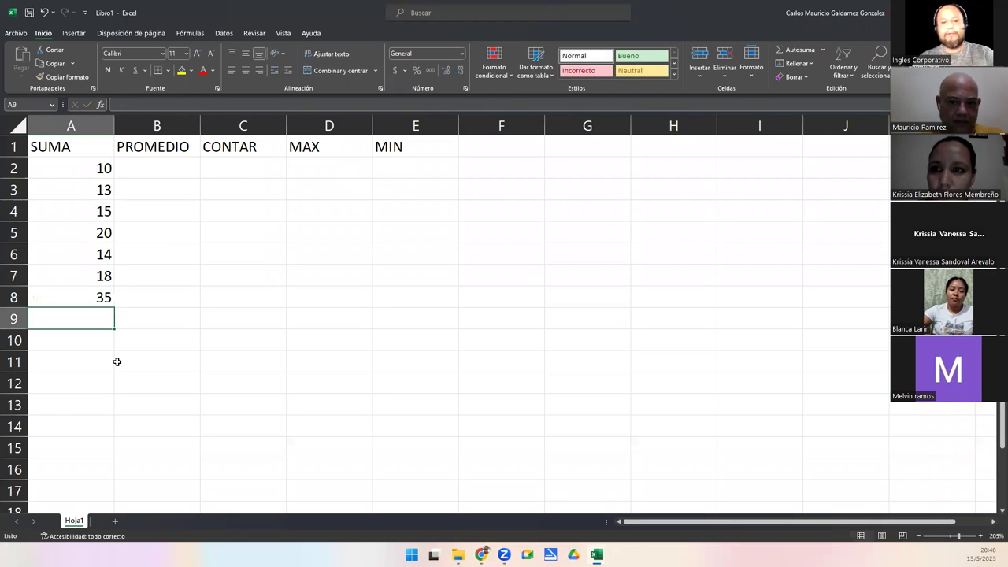
{"action": "type", "text": "31"}
{"action": "key", "text": "Return"}
{"action": "type", "text": "49"}
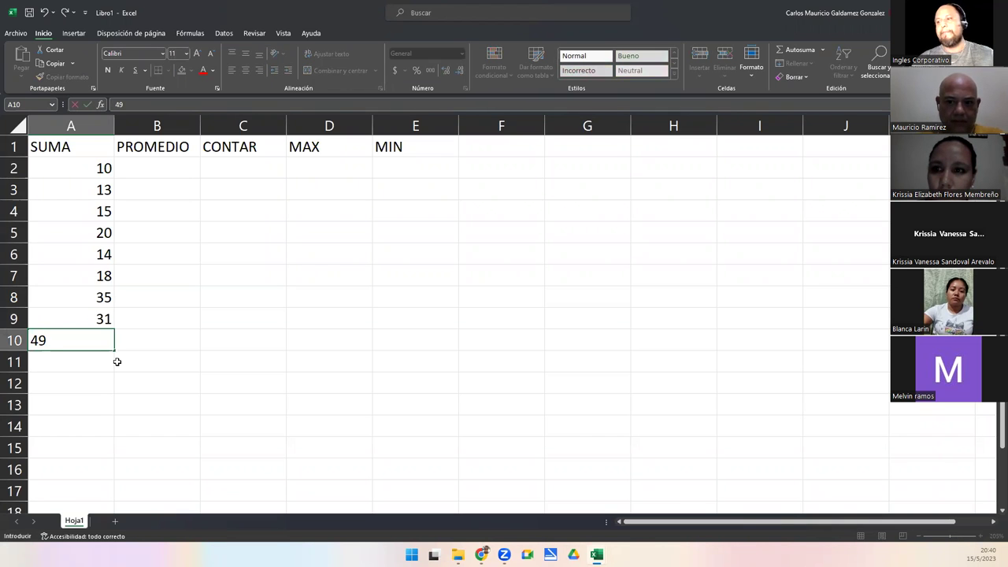
{"action": "key", "text": "Return"}
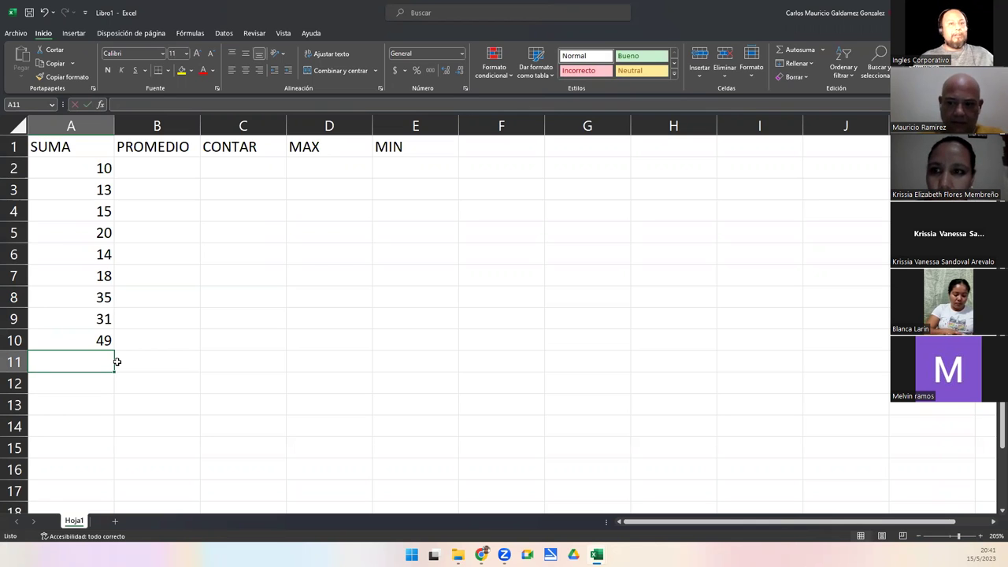
Copy the SUMA numbers in A2:A10 into the PROMEDIO, CONTAR, MAX and MIN columns, starting at row 2.
{"action": "left_click_drag", "start_coordinate": [72, 173], "coordinate": [78, 339]}
{"action": "key", "text": "ctrl+c"}
{"action": "left_click_drag", "start_coordinate": [162, 170], "coordinate": [396, 168]}
{"action": "key", "text": "ctrl+v"}
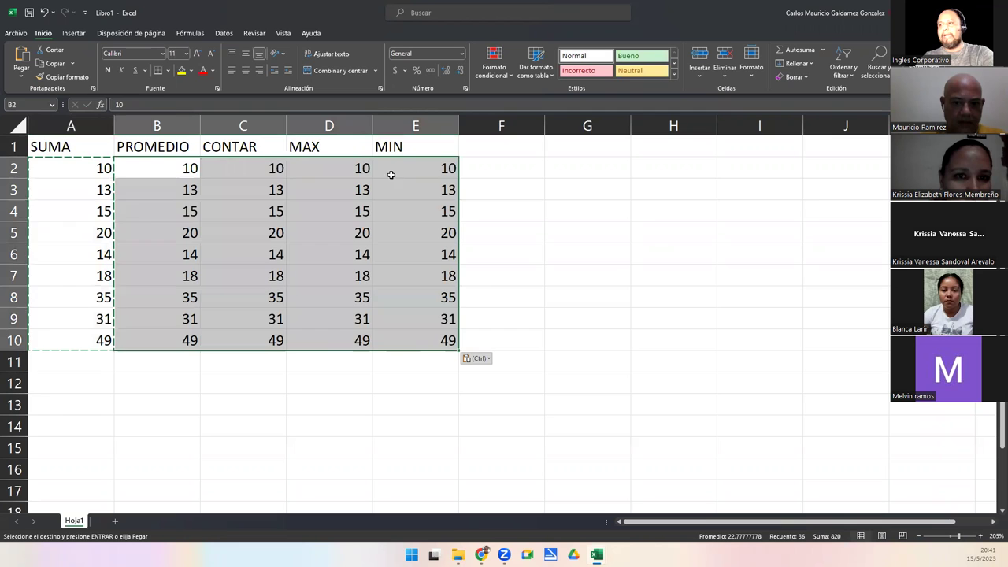
{"action": "left_click", "coordinate": [278, 257]}
{"action": "left_click_drag", "start_coordinate": [65, 163], "coordinate": [65, 345]}
{"action": "left_click_drag", "start_coordinate": [162, 170], "coordinate": [421, 171]}
{"action": "left_click", "coordinate": [421, 171]}
{"action": "key", "text": "Escape"}
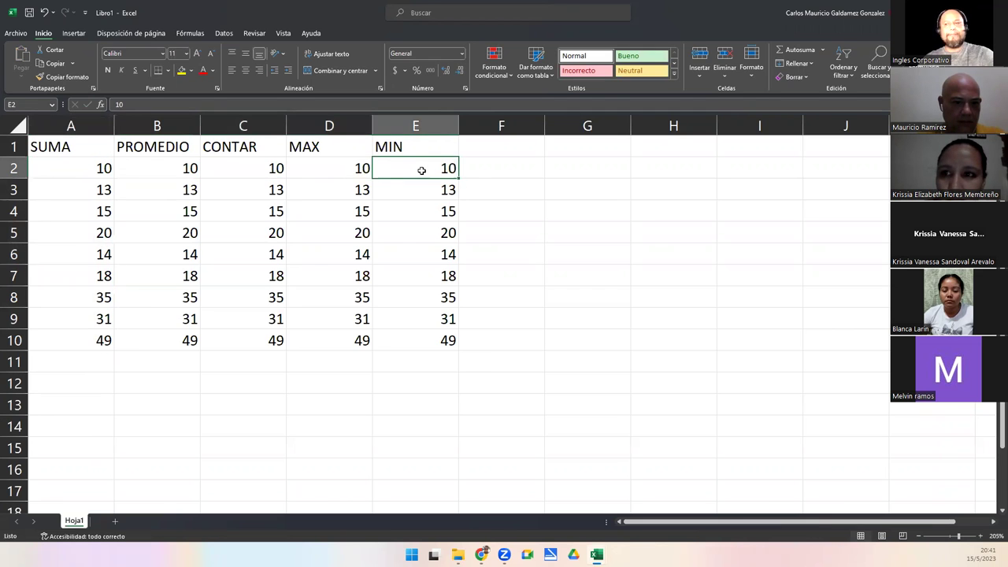
{"action": "left_click", "coordinate": [272, 269]}
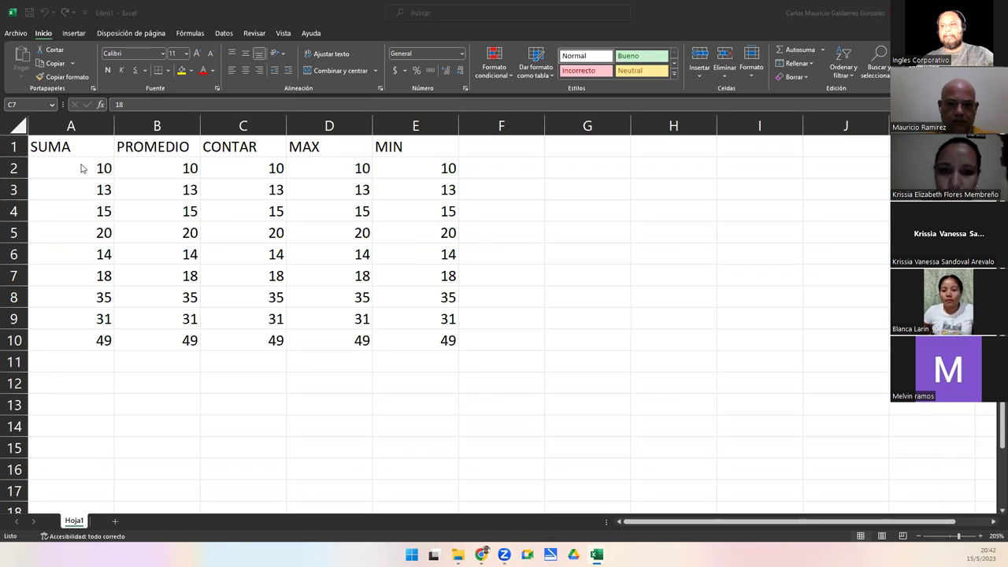
Repeat copying A2:A10 and pasting it over B2:E10, and end copy mode.
{"action": "left_click_drag", "start_coordinate": [70, 168], "coordinate": [66, 340]}
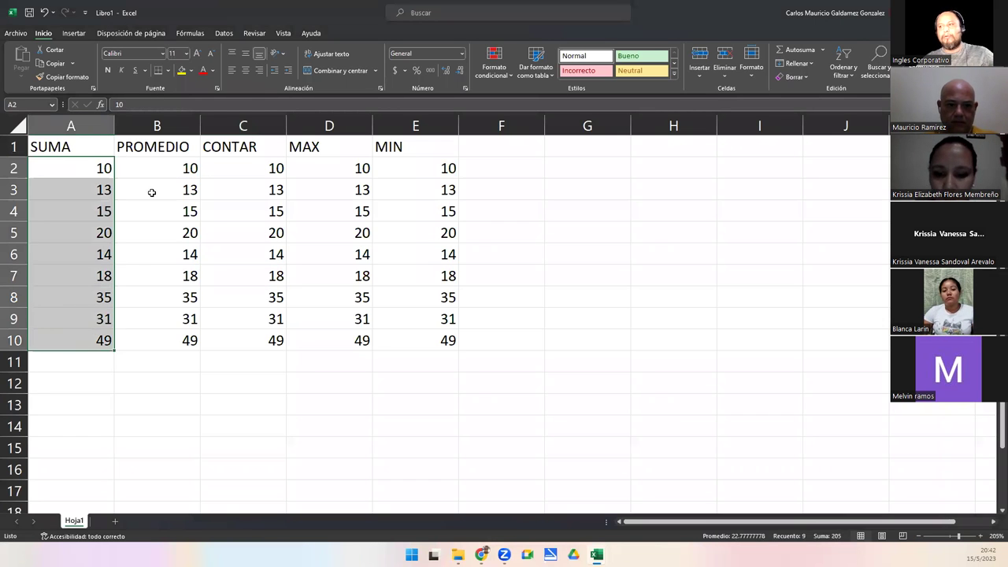
{"action": "left_click_drag", "start_coordinate": [139, 166], "coordinate": [446, 168]}
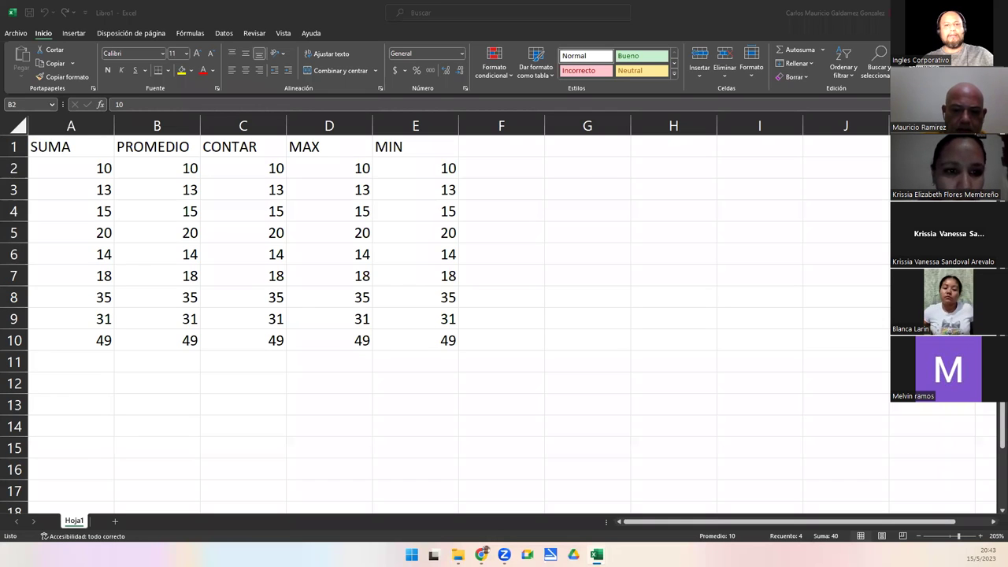
{"action": "left_click_drag", "start_coordinate": [76, 168], "coordinate": [69, 338]}
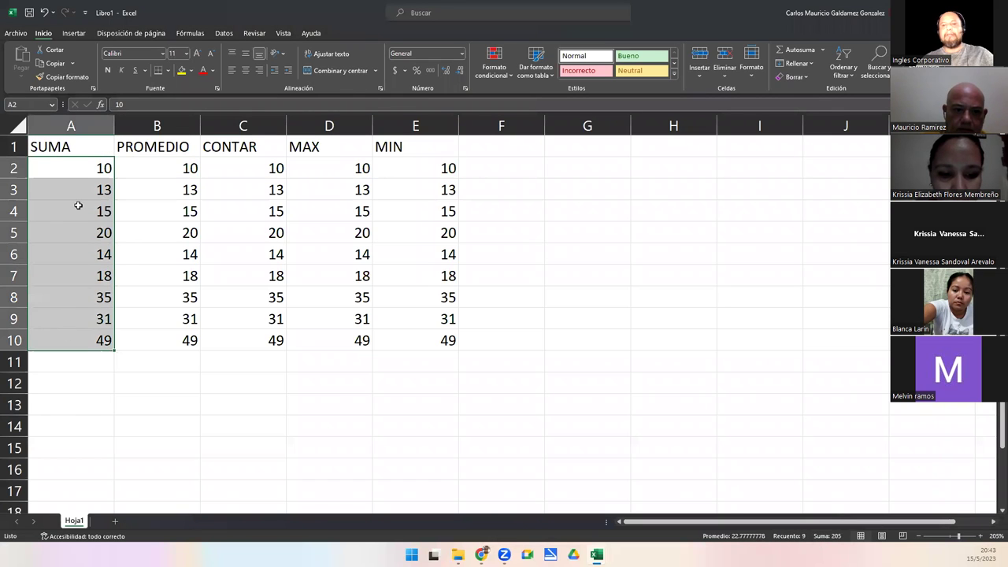
{"action": "key", "text": "ctrl+c"}
{"action": "left_click_drag", "start_coordinate": [150, 168], "coordinate": [420, 165]}
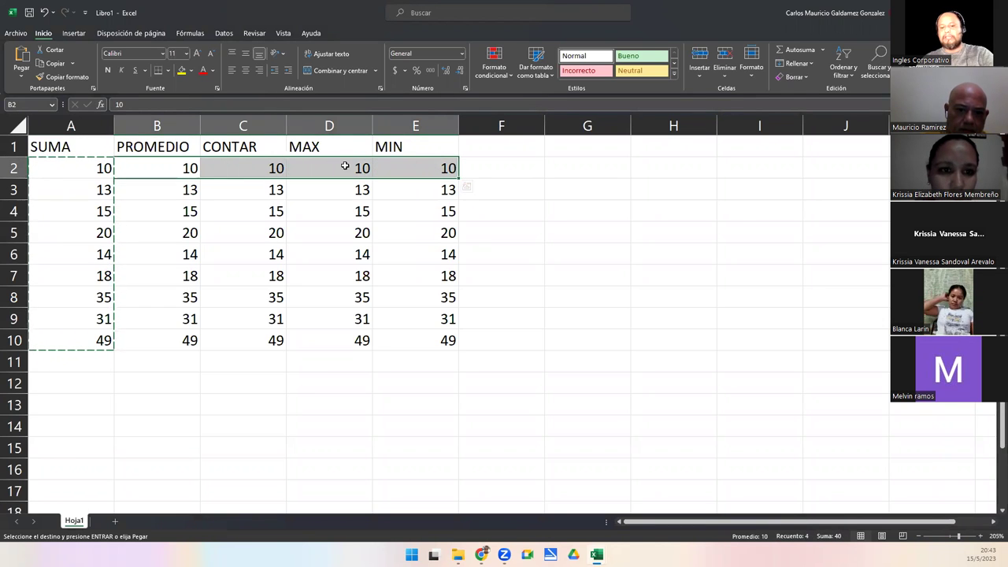
{"action": "key", "text": "ctrl+v"}
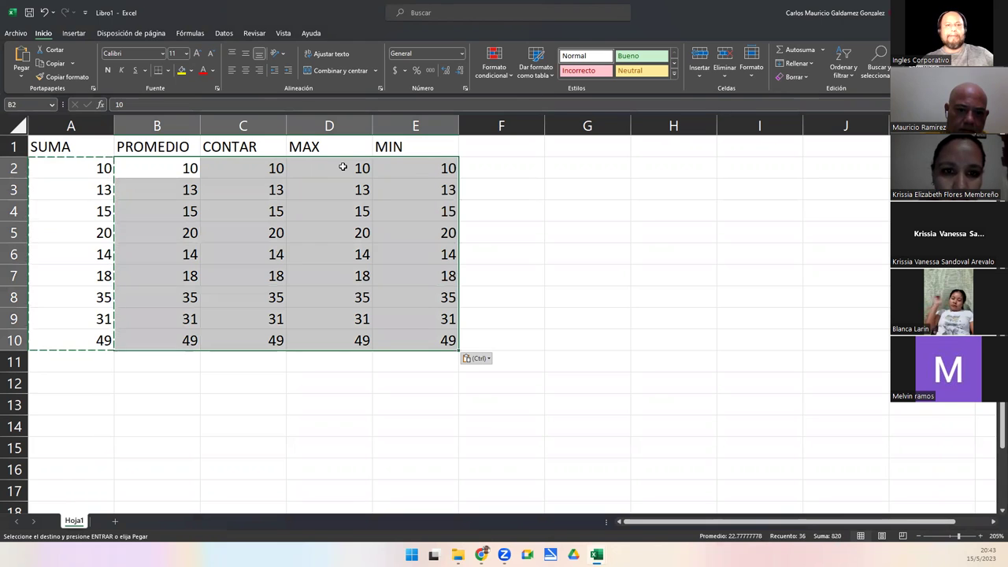
{"action": "left_click", "coordinate": [204, 181]}
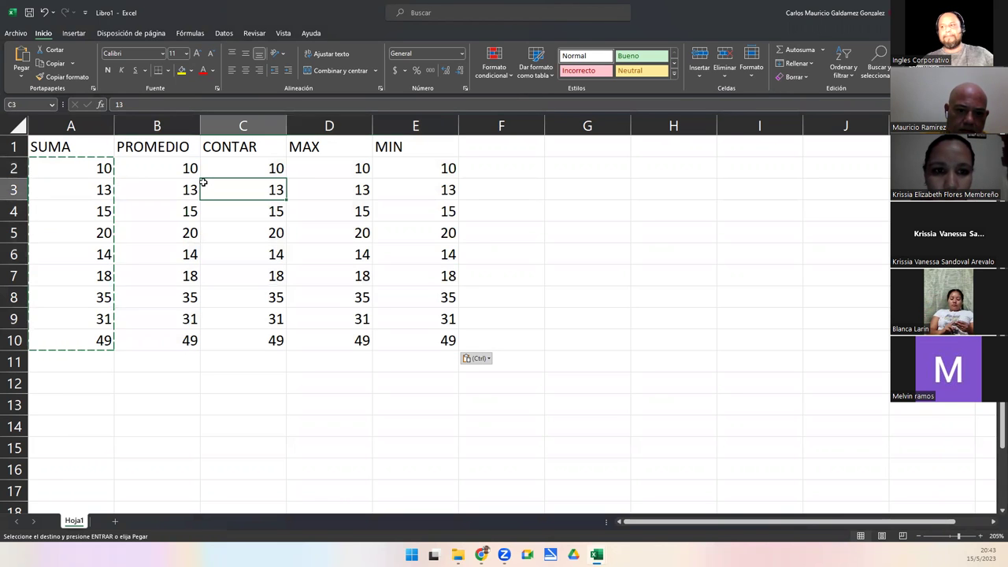
{"action": "left_click", "coordinate": [159, 174]}
{"action": "left_click", "coordinate": [84, 172]}
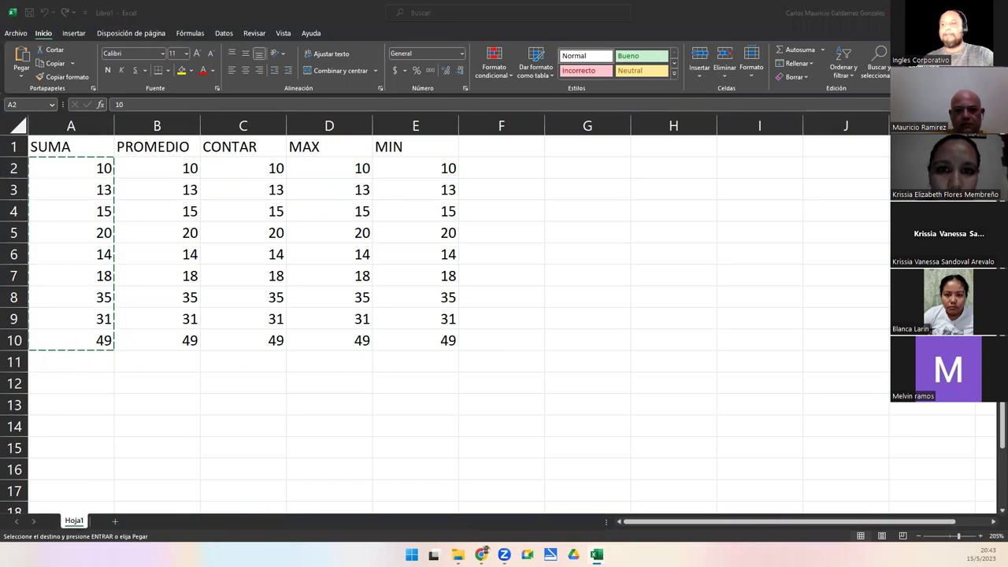
{"action": "key", "text": "Escape"}
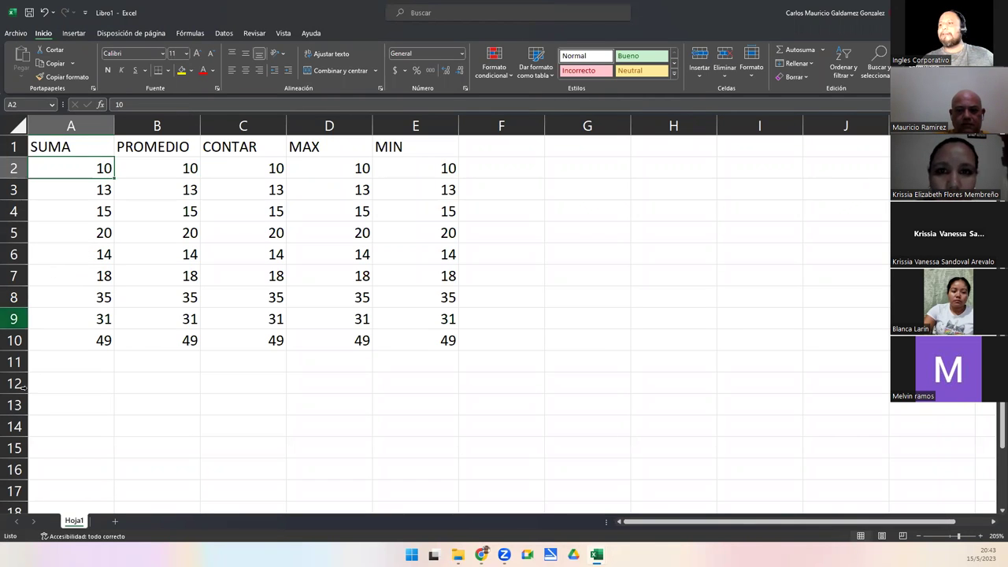
Enter the formula =SUMA(10;13;15;20;14;18;35;31;49) in cell A11, with the numbers written as literal values.
{"action": "left_click", "coordinate": [62, 366]}
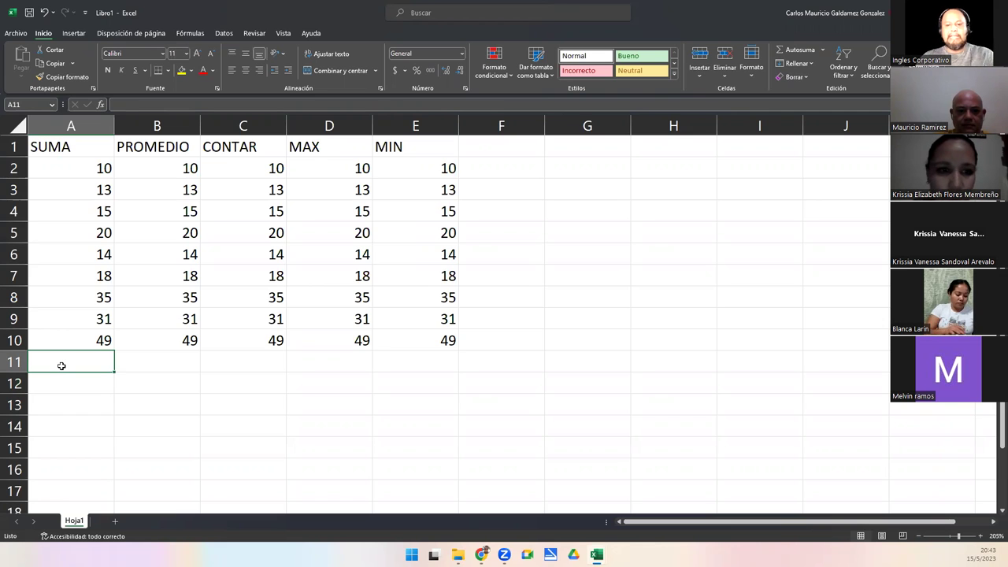
{"action": "type", "text": "="}
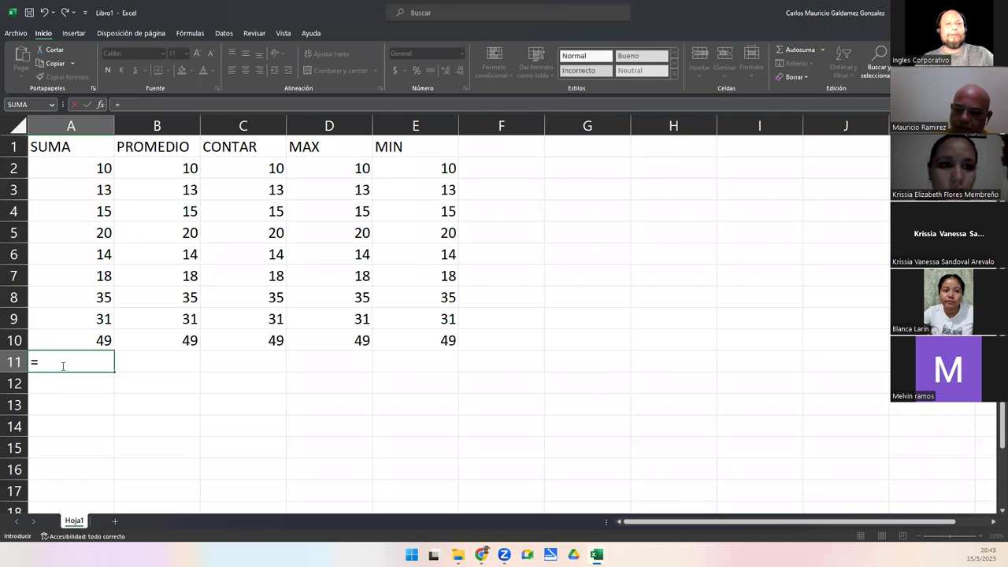
{"action": "type", "text": "su"}
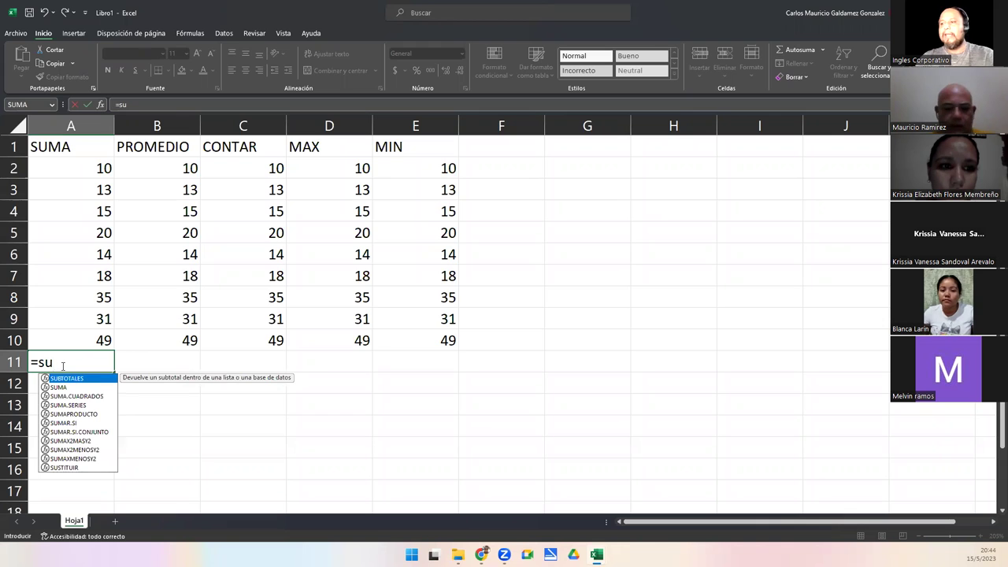
{"action": "type", "text": "ma"}
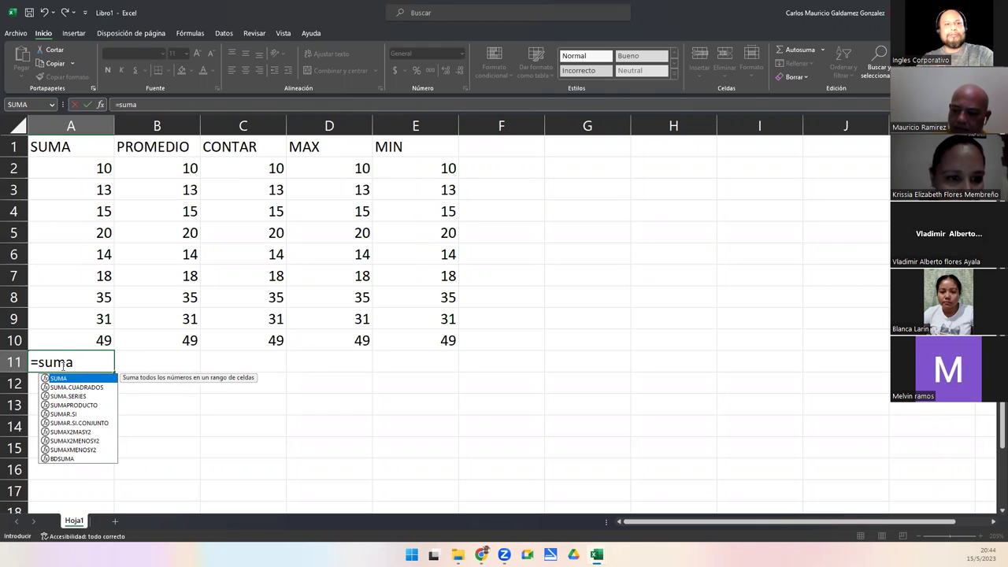
{"action": "key", "text": "Tab"}
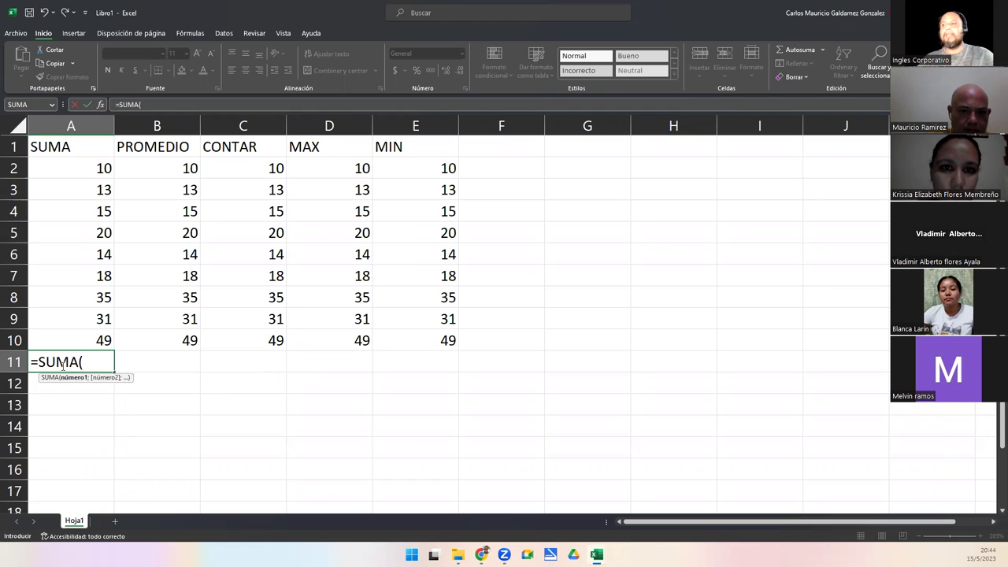
{"action": "type", "text": "10"}
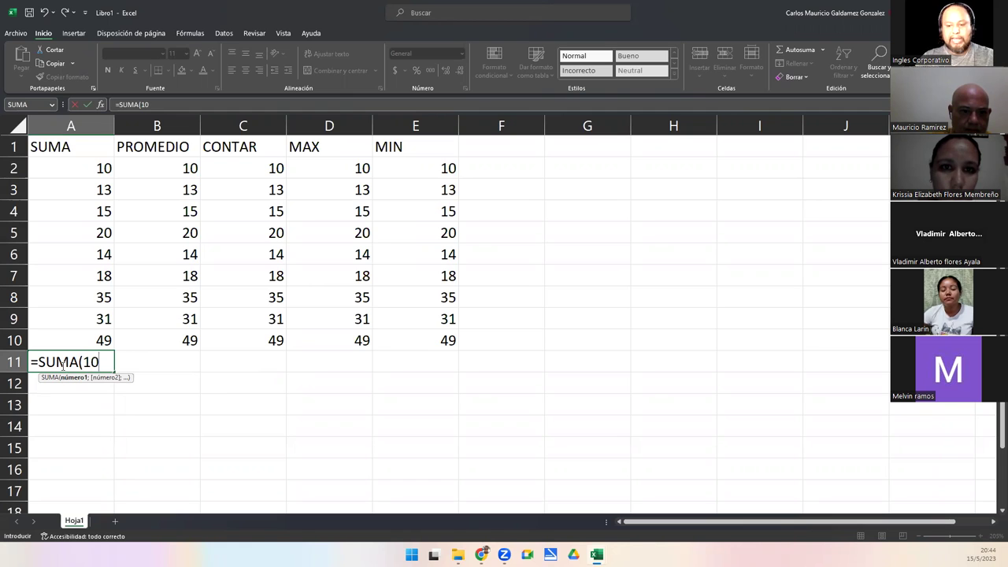
{"action": "type", "text": ";13;"}
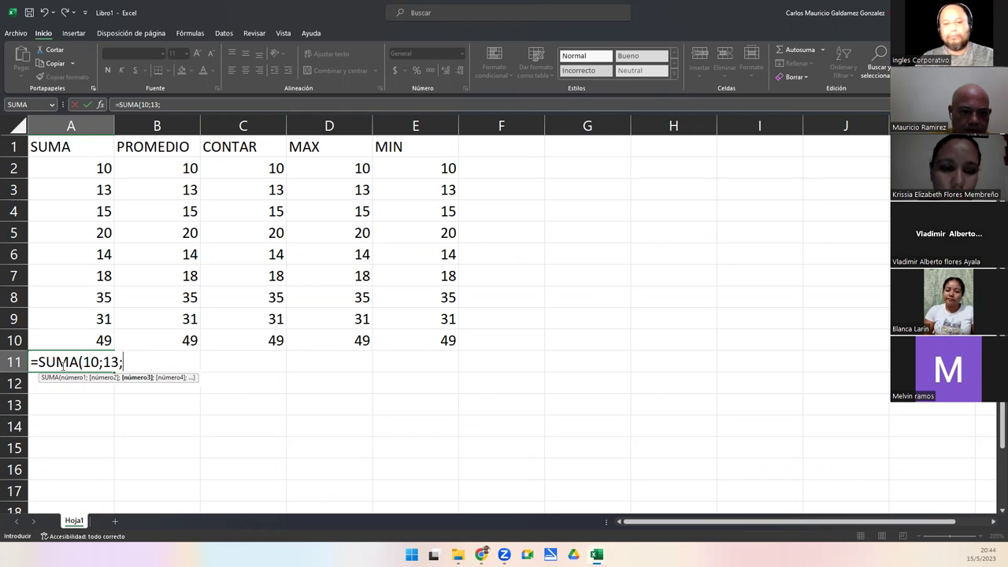
{"action": "type", "text": "15;20"}
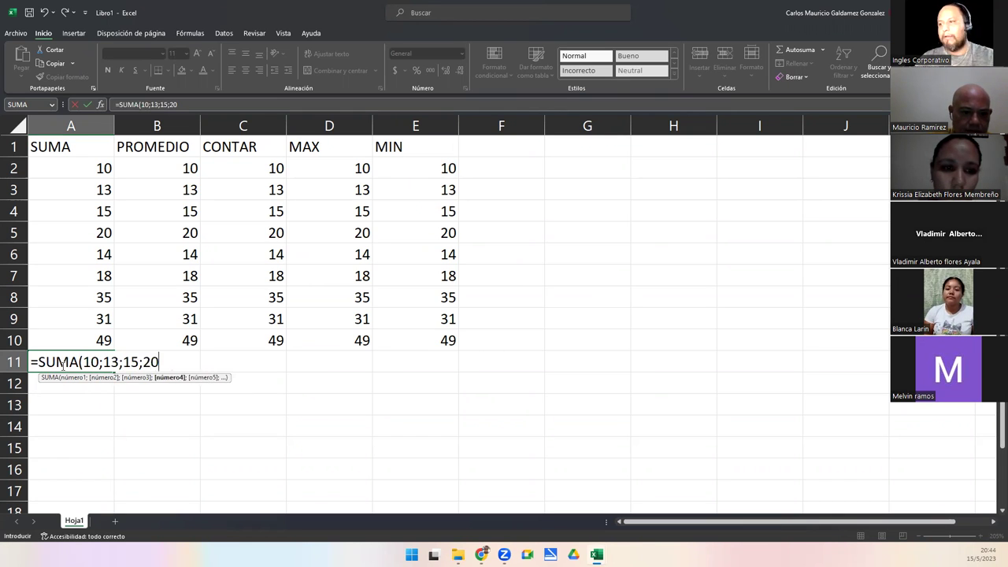
{"action": "type", "text": ";14;1"}
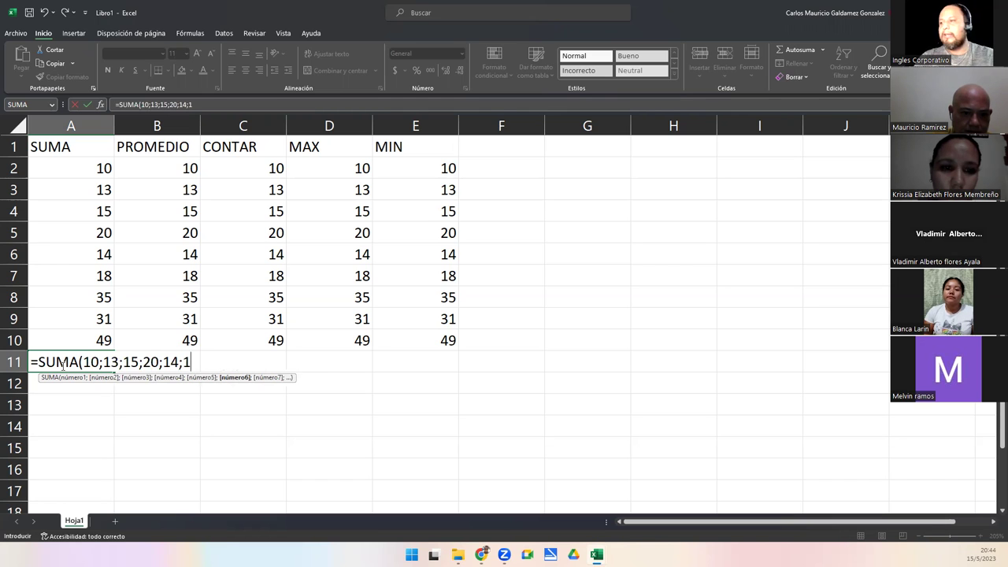
{"action": "type", "text": "8;35"}
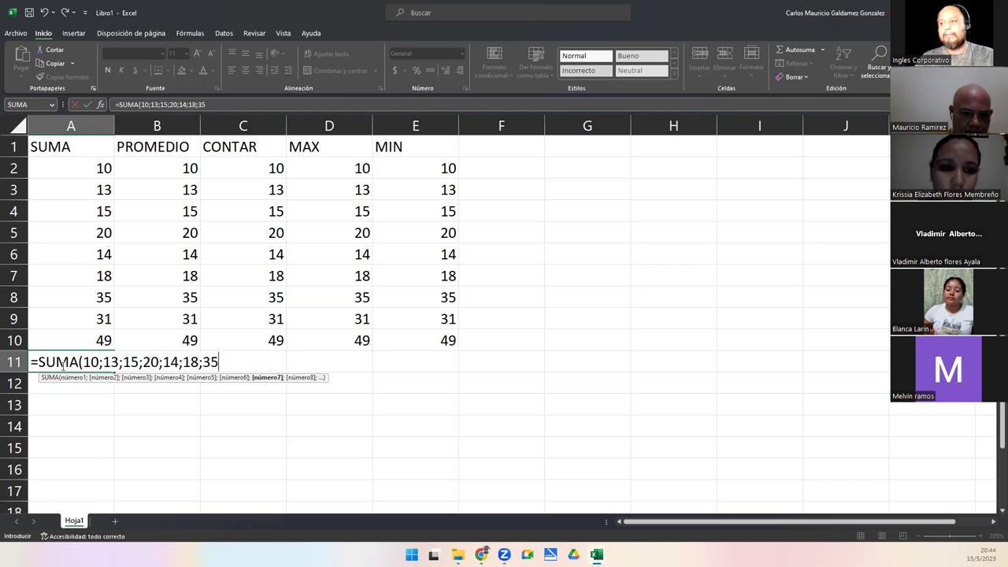
{"action": "type", "text": ";31;3"}
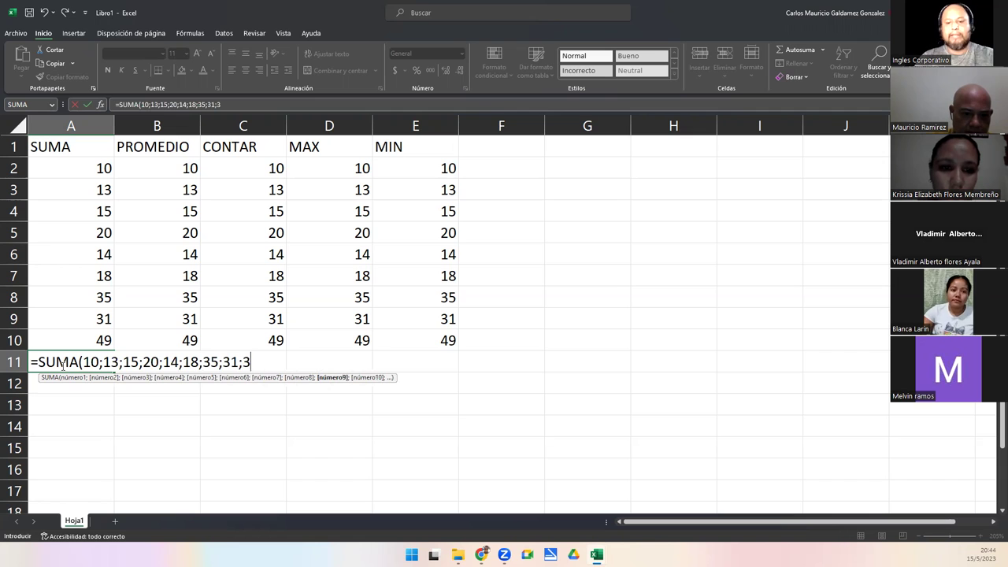
{"action": "key", "text": "BackSpace"}
{"action": "type", "text": "49)"}
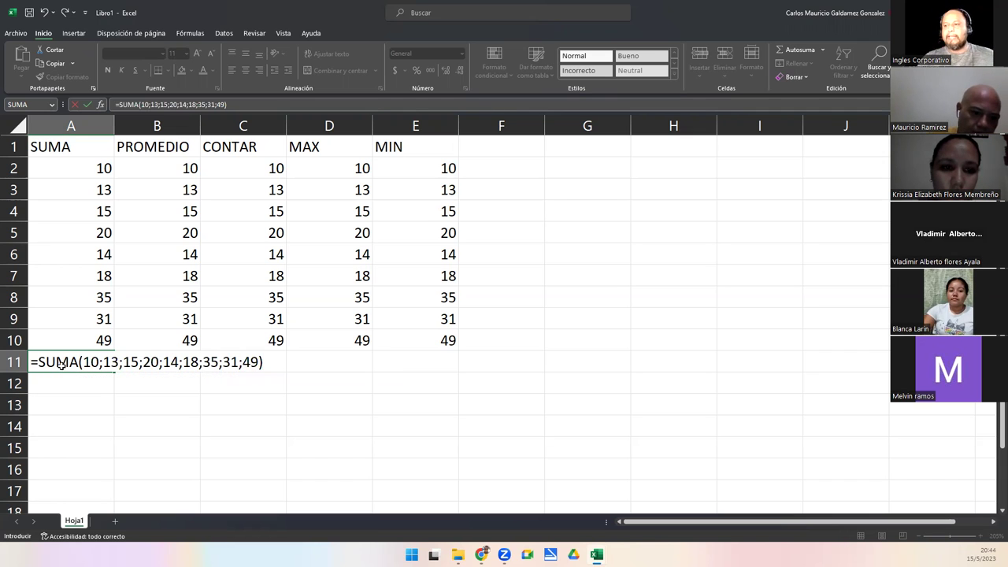
{"action": "key", "text": "Return"}
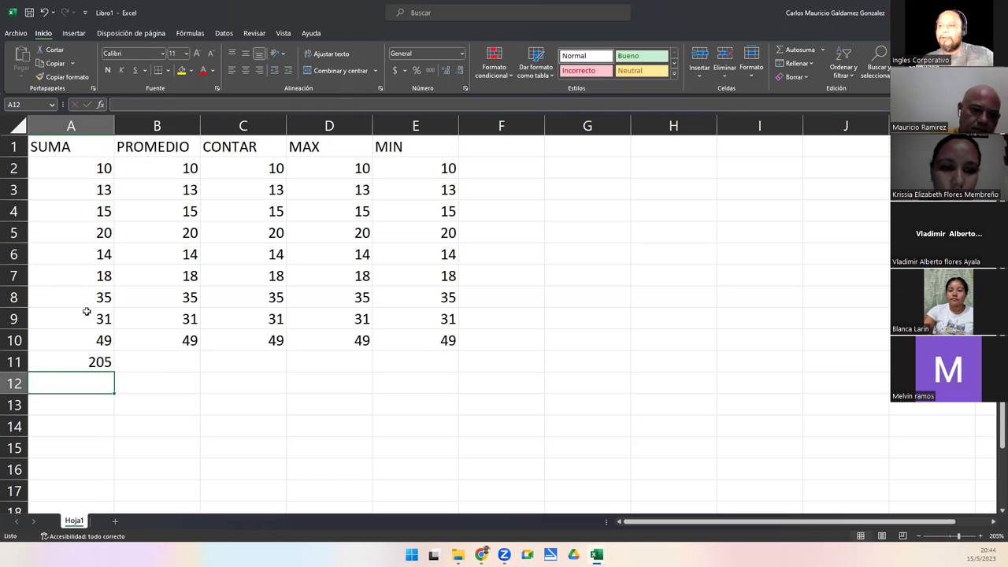
Test the literal-value sum in A11 by clearing A6 and inspecting the 14 in the formula, and undo the deletion.
{"action": "left_click", "coordinate": [59, 246]}
{"action": "key", "text": "Delete"}
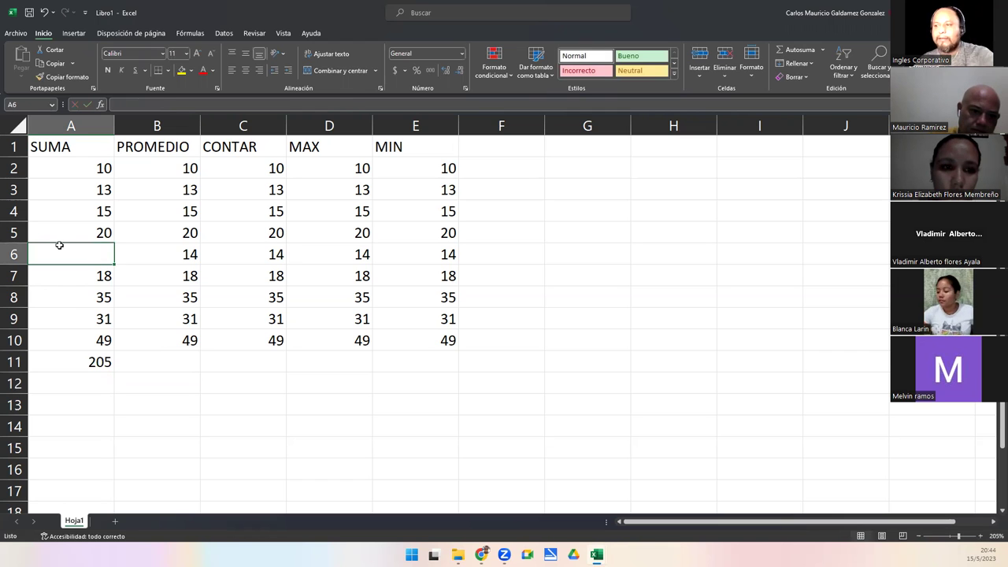
{"action": "left_click", "coordinate": [77, 368]}
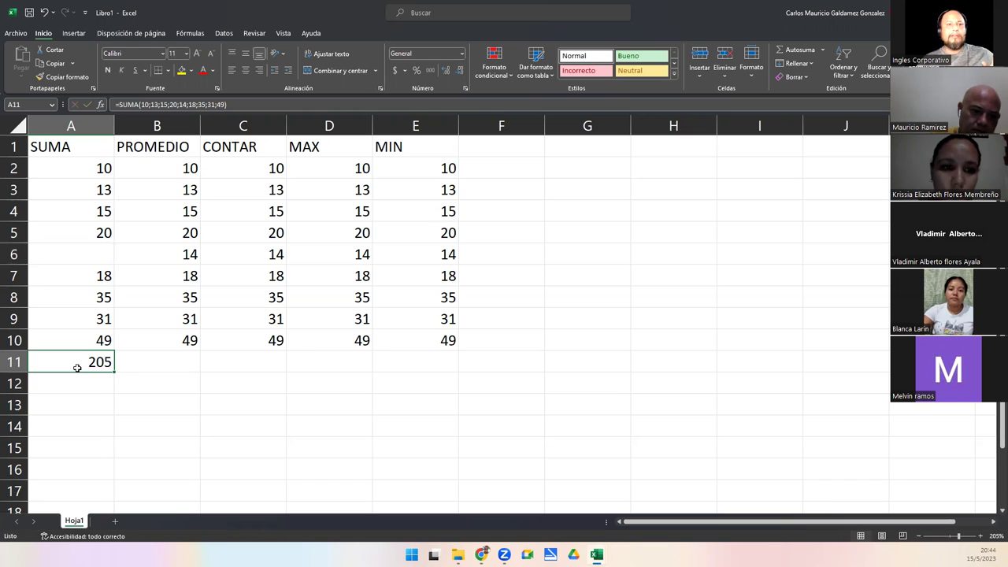
{"action": "double_click", "coordinate": [77, 368]}
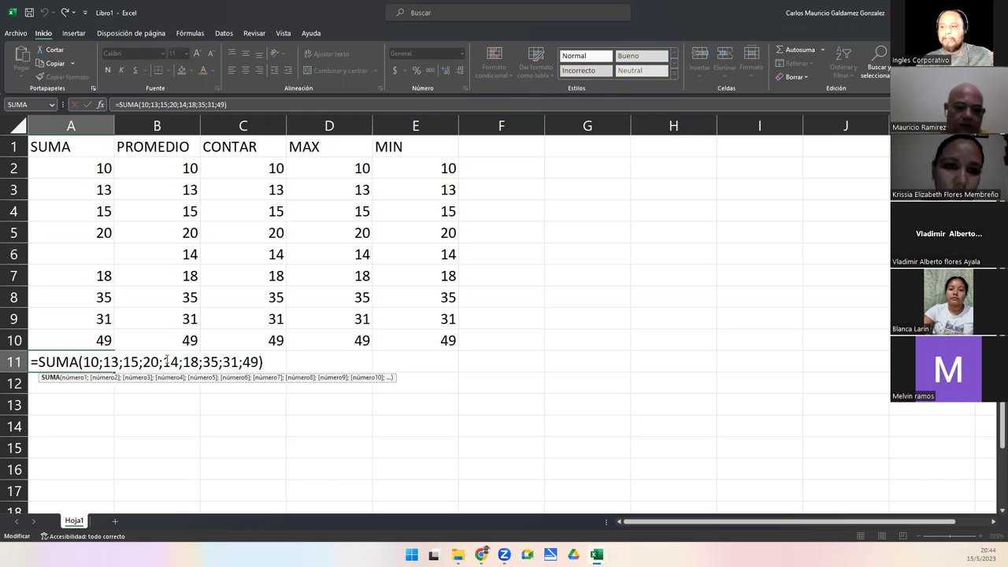
{"action": "double_click", "coordinate": [169, 361]}
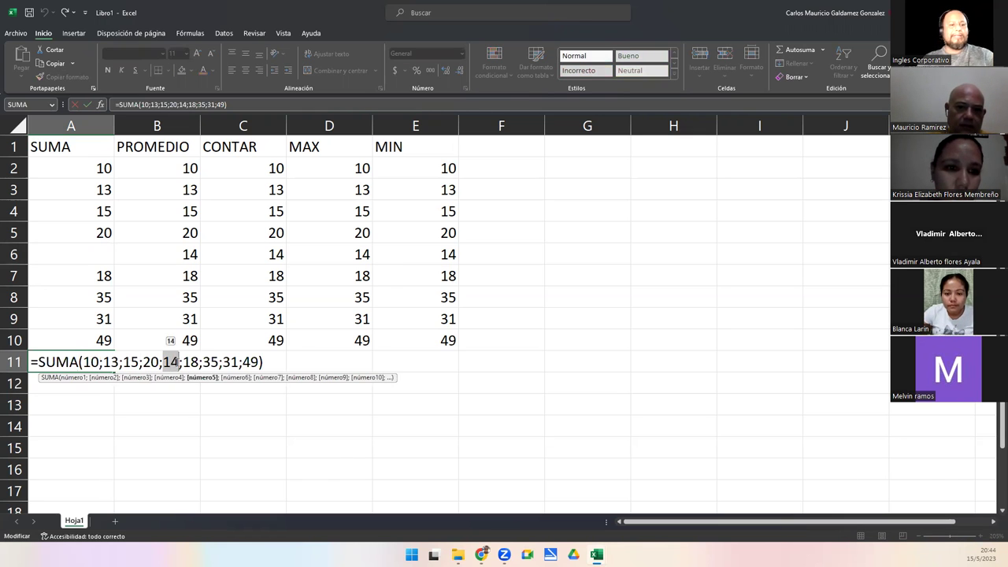
{"action": "key", "text": "Escape"}
{"action": "key", "text": "ctrl+z"}
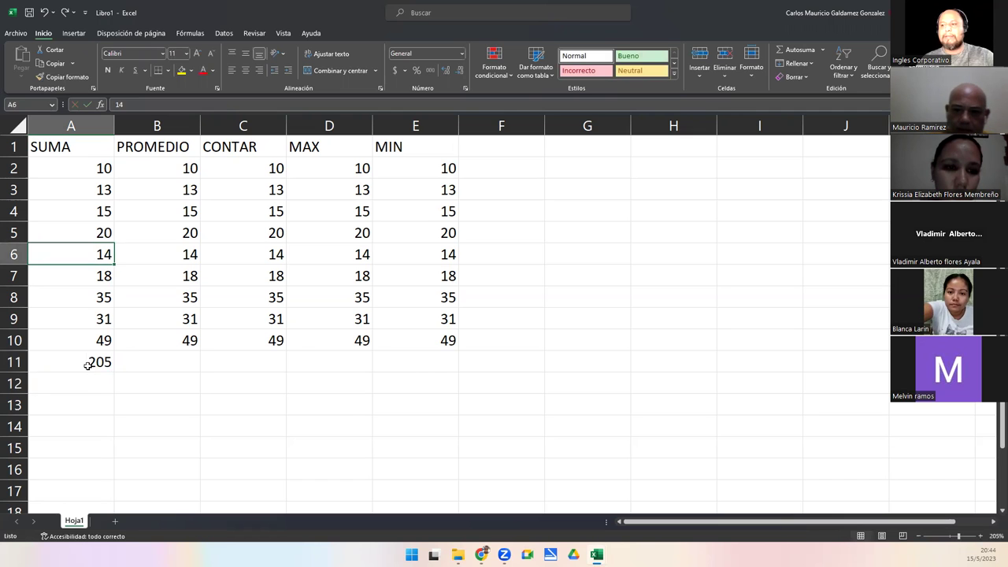
Replace the literal numbers in the SUMA formula in A11 with the range A2:A10.
{"action": "double_click", "coordinate": [87, 364]}
{"action": "left_click_drag", "start_coordinate": [87, 365], "coordinate": [261, 366]}
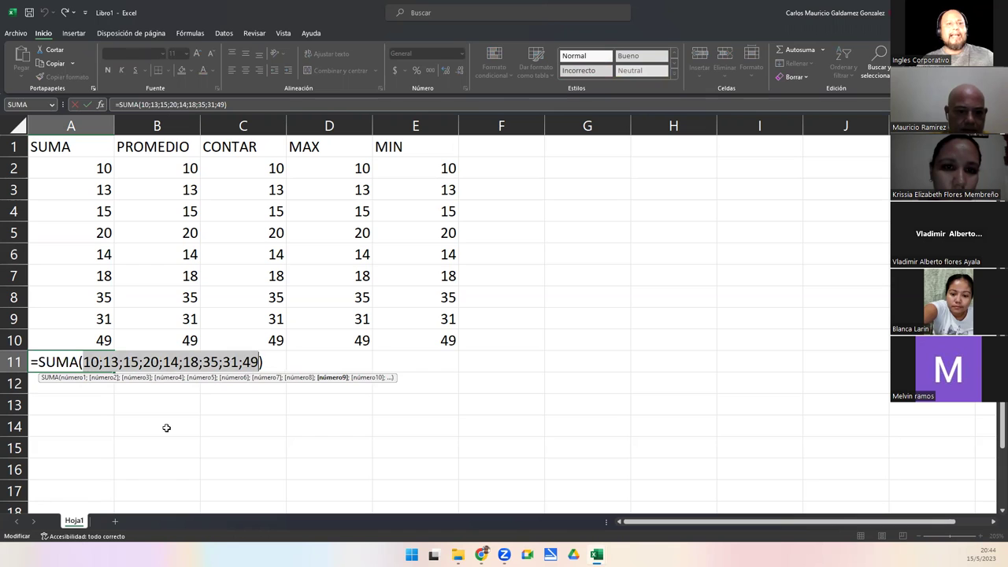
{"action": "key", "text": "Delete"}
{"action": "key", "text": "Delete"}
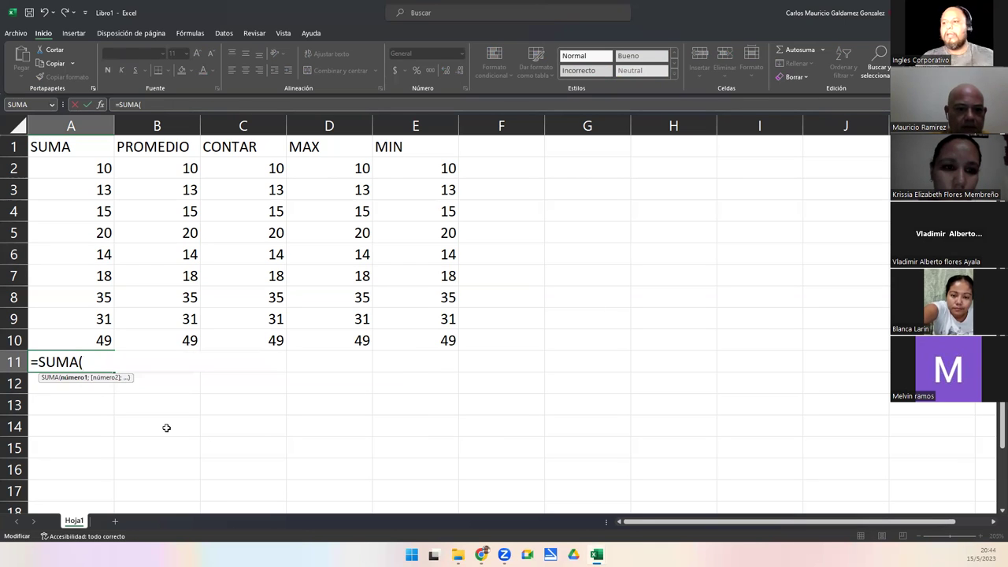
{"action": "left_click", "coordinate": [62, 174]}
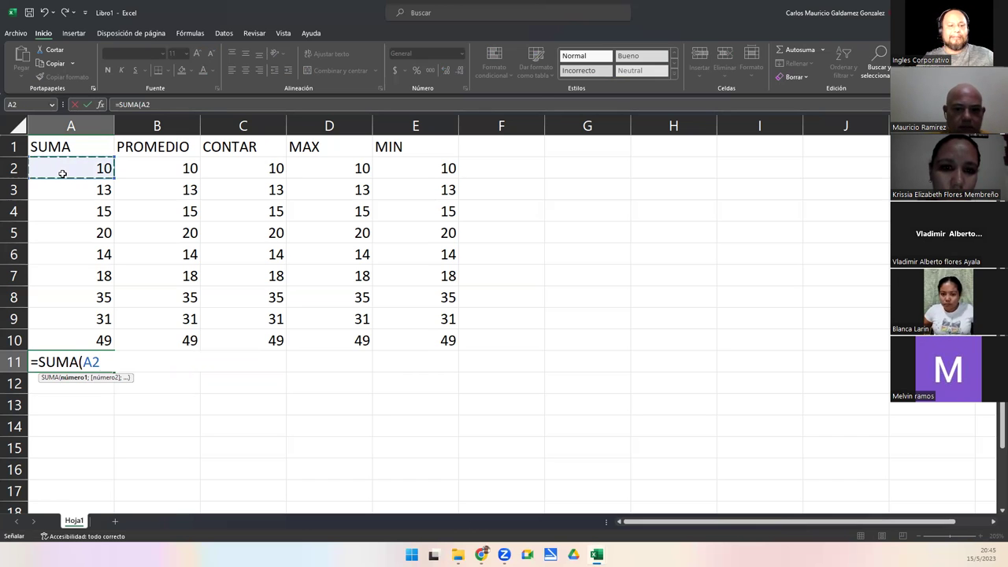
{"action": "key", "text": "F8"}
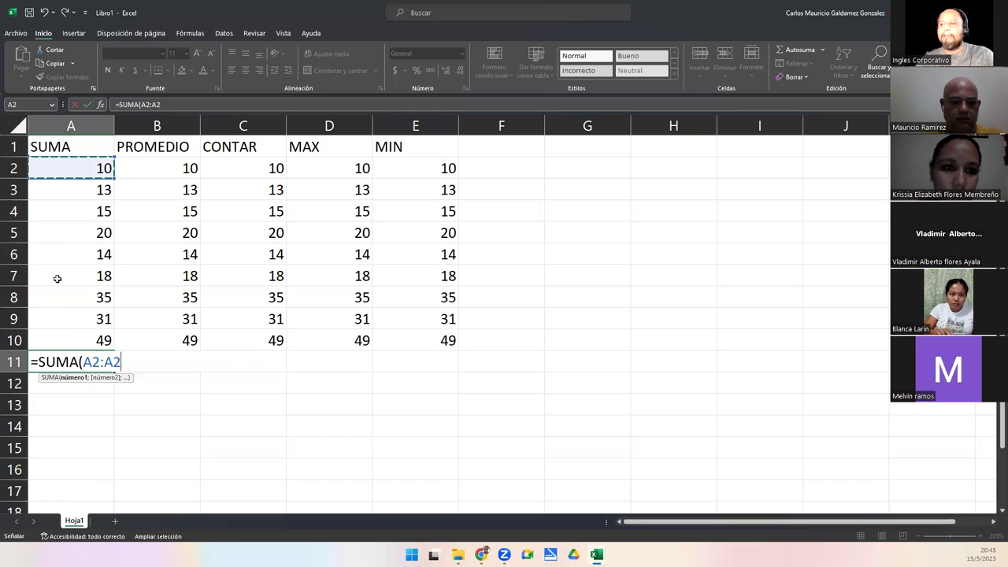
{"action": "left_click", "coordinate": [78, 341]}
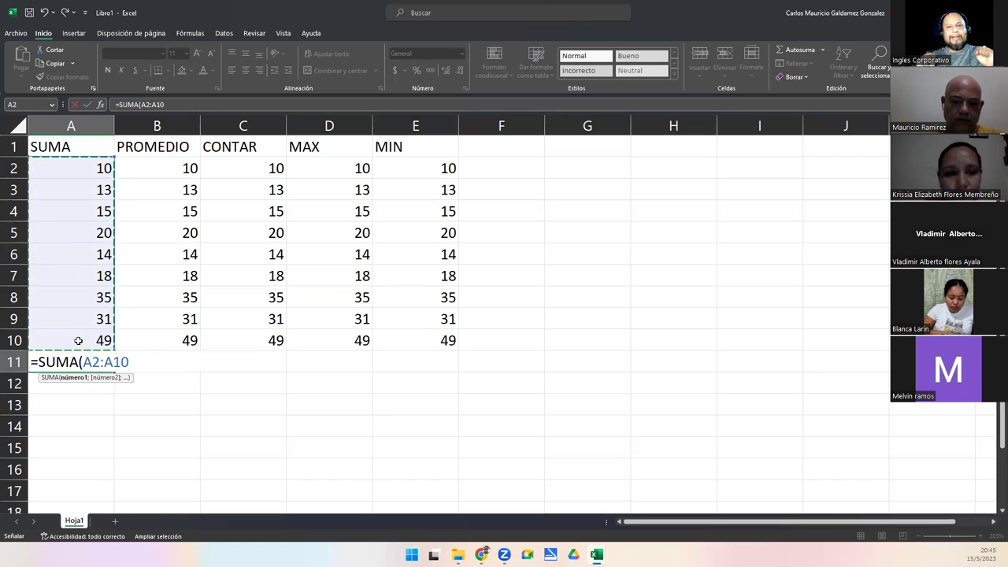
{"action": "type", "text": ")"}
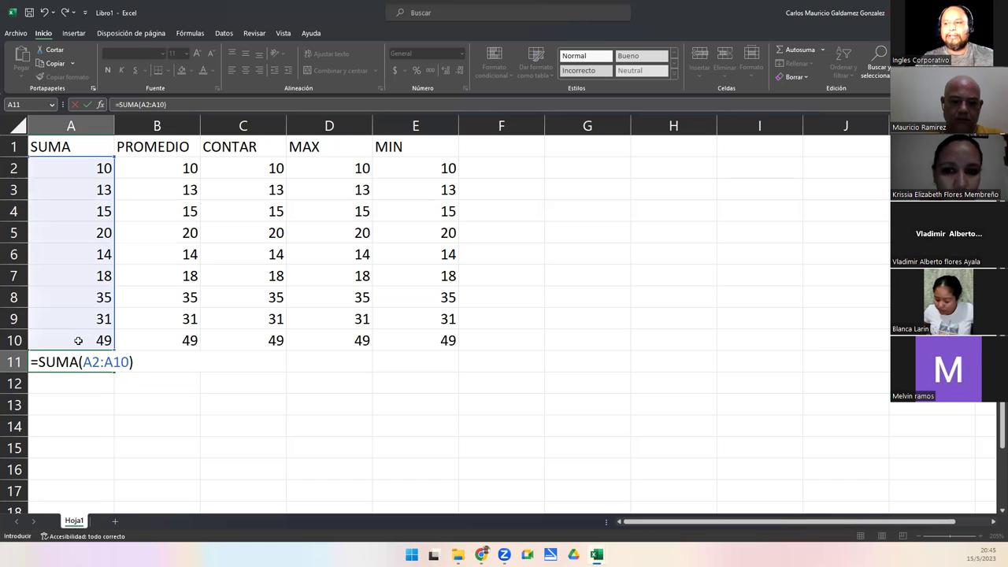
{"action": "key", "text": "Return"}
{"action": "key", "text": "Up"}
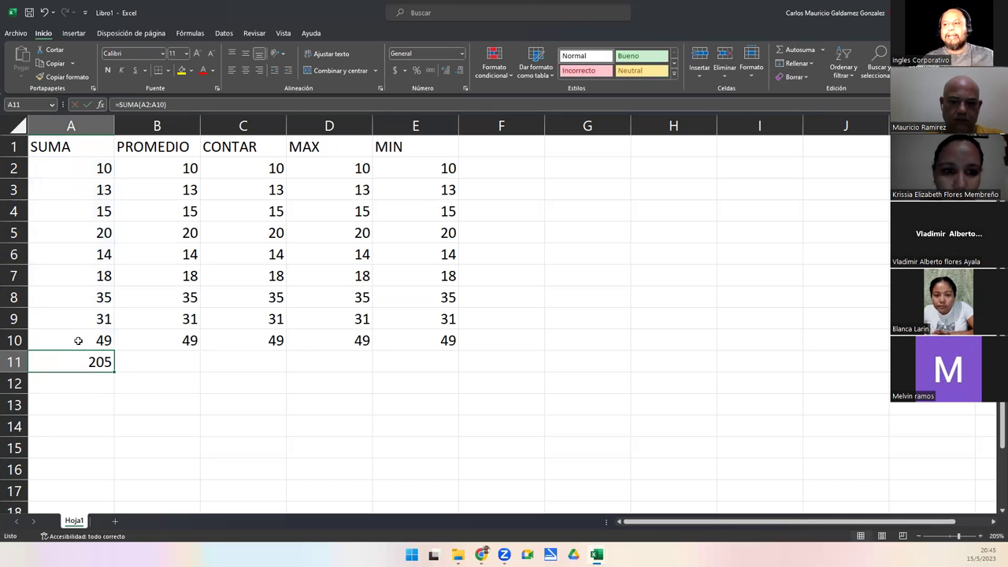
Test the range sum in A11 by clearing and restoring A6 twice, and review the range its formula uses.
{"action": "left_click", "coordinate": [74, 252]}
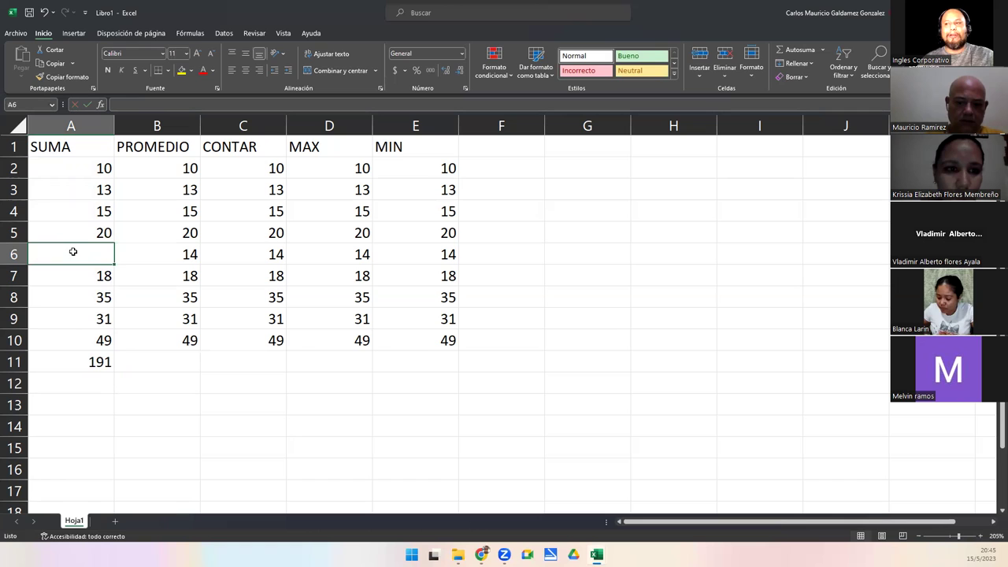
{"action": "left_click_drag", "start_coordinate": [68, 166], "coordinate": [59, 345]}
{"action": "key", "text": "ctrl+z"}
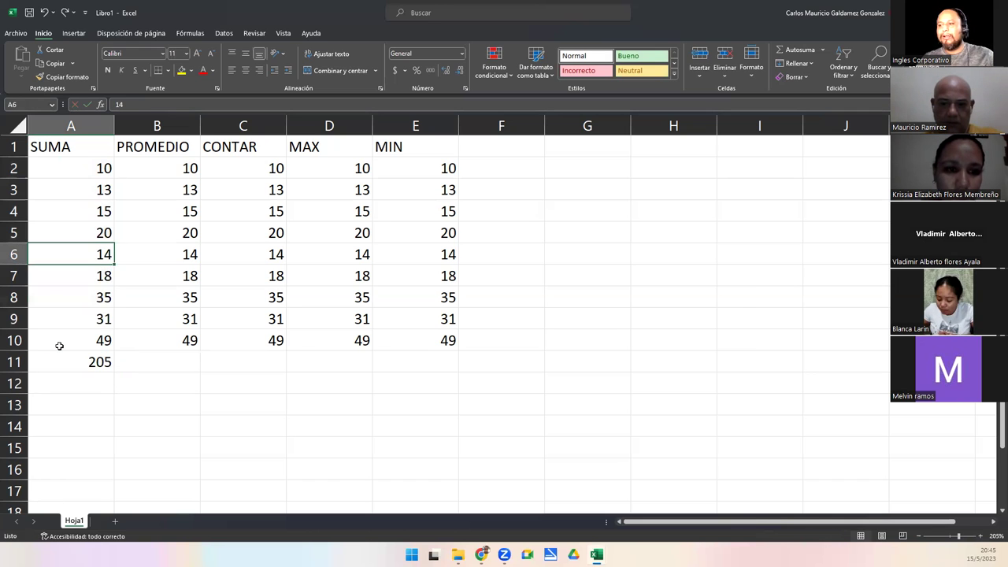
{"action": "key", "text": "Delete"}
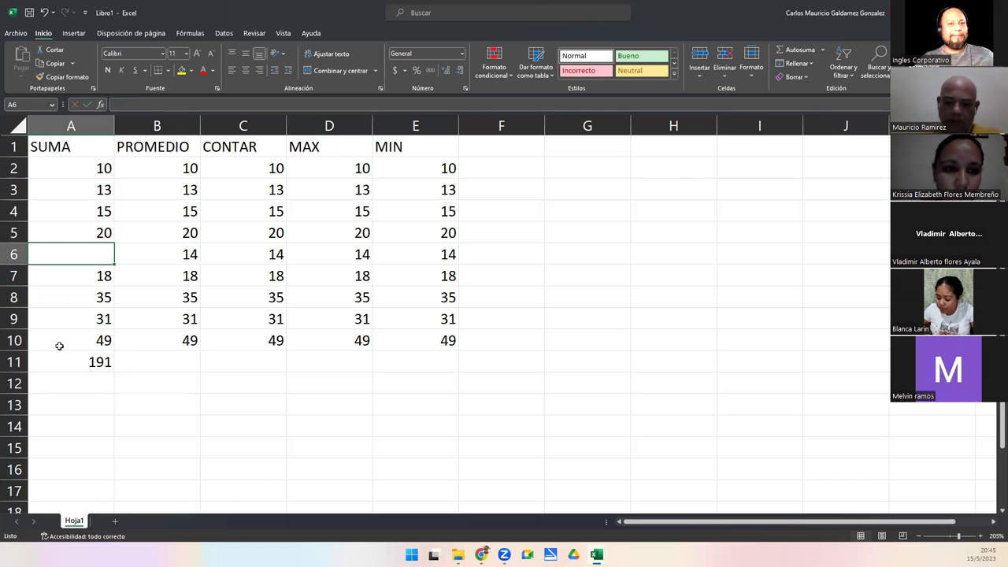
{"action": "key", "text": "ctrl+z"}
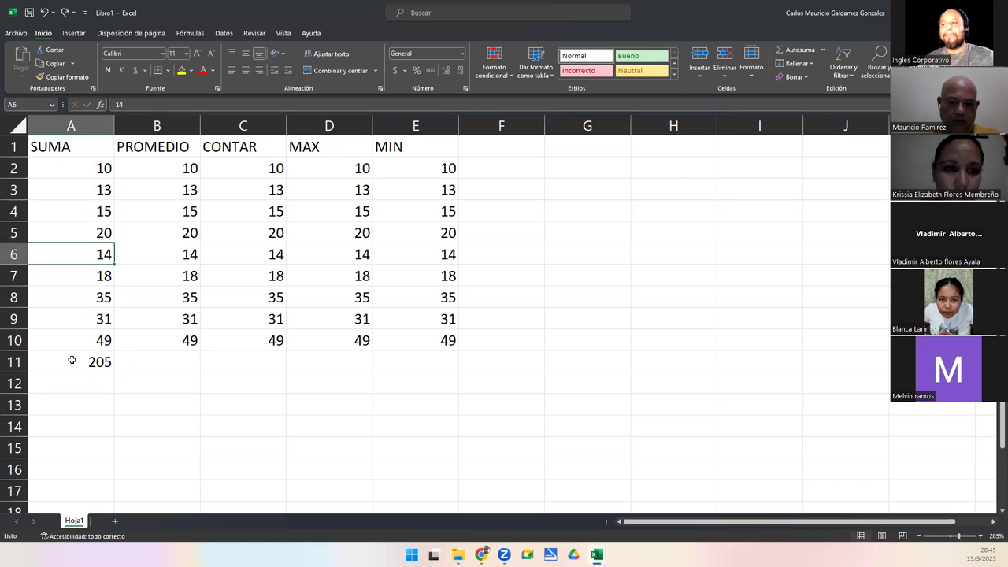
{"action": "double_click", "coordinate": [70, 360]}
{"action": "key", "text": "Home"}
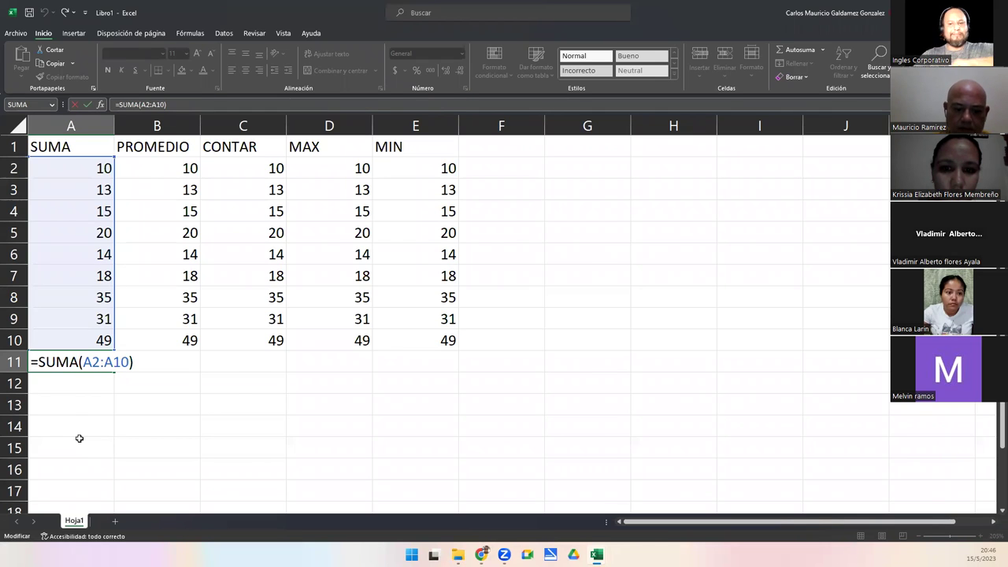
Enter the formula =PROMEDIO(B2:B10) in cell B11 and review the range it averages.
{"action": "key", "text": "Tab"}
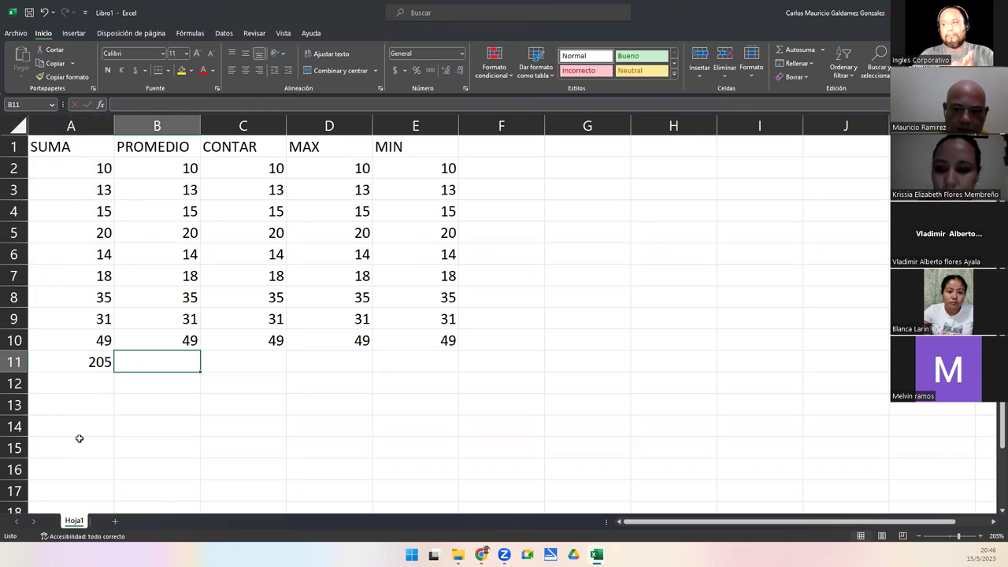
{"action": "type", "text": "="}
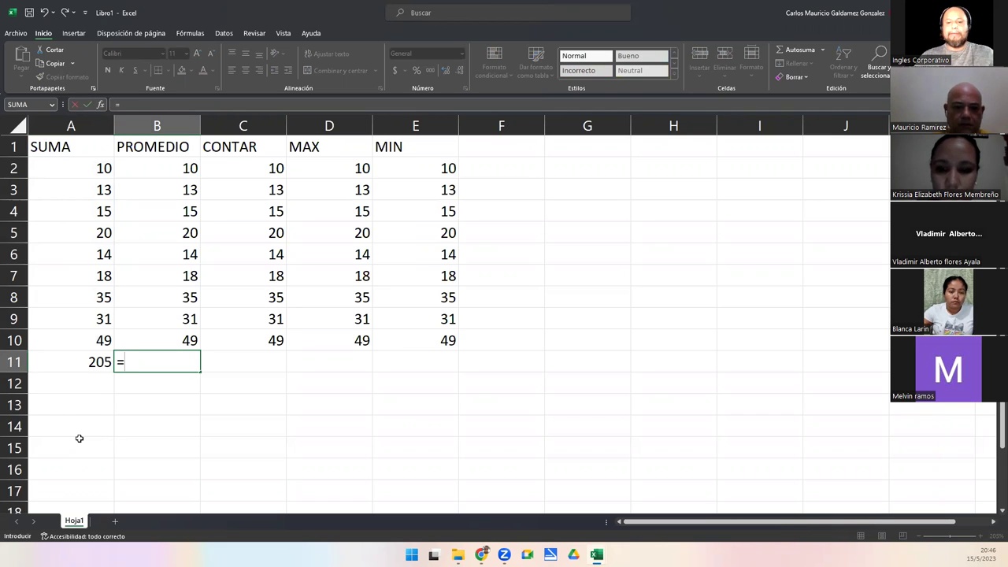
{"action": "type", "text": "prom"}
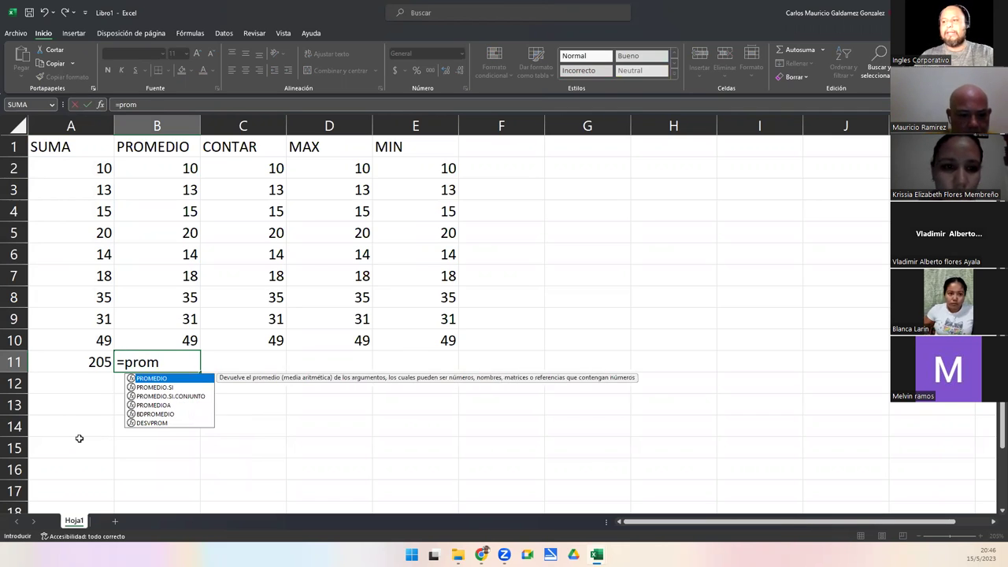
{"action": "key", "text": "Tab"}
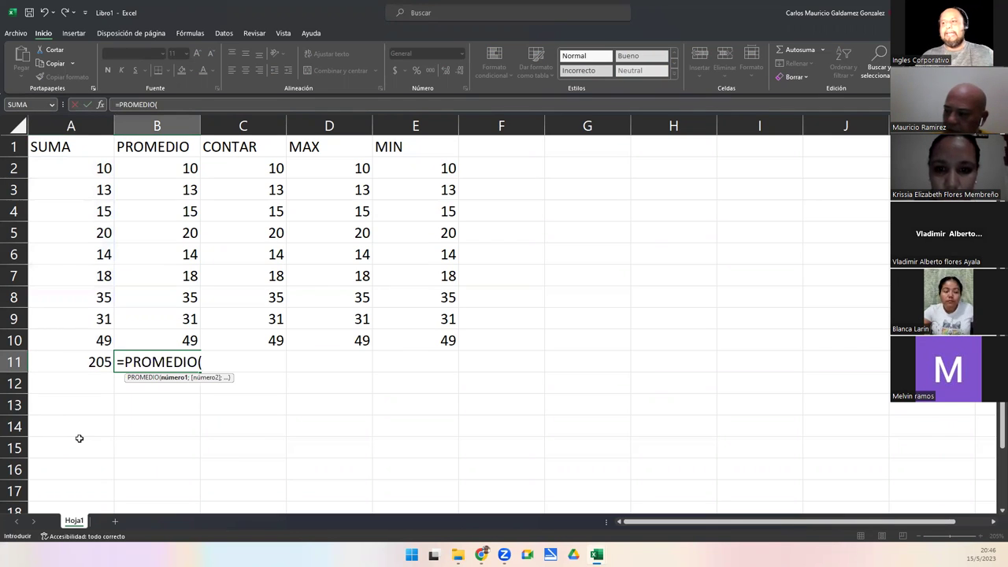
{"action": "left_click", "coordinate": [146, 166]}
{"action": "left_click_drag", "start_coordinate": [146, 167], "coordinate": [148, 337]}
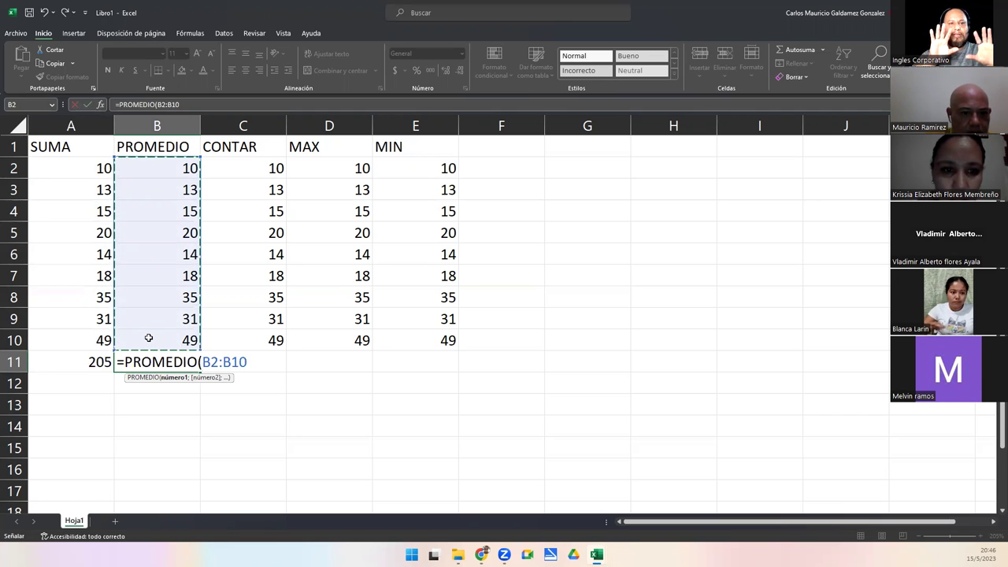
{"action": "type", "text": ")"}
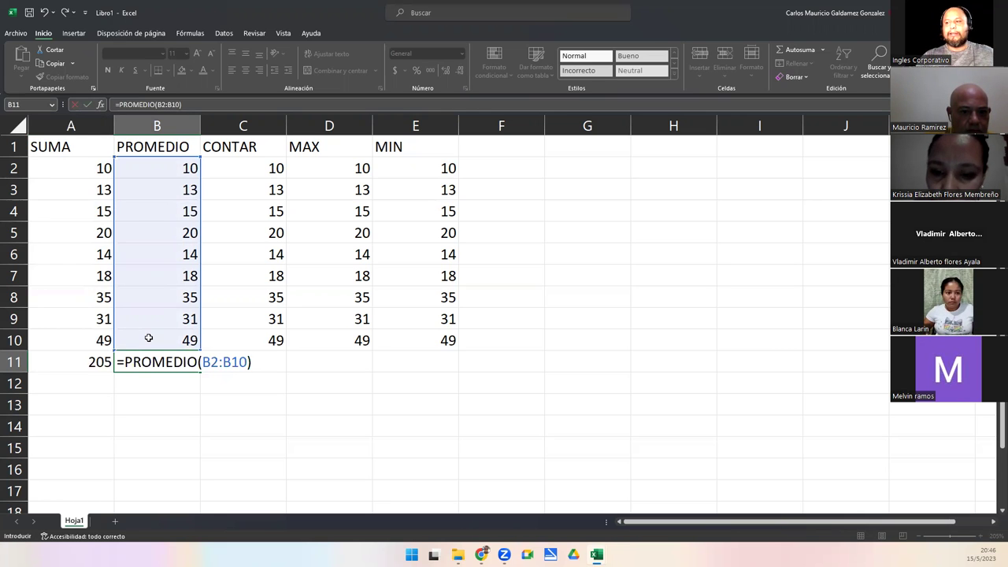
{"action": "key", "text": "Return"}
{"action": "key", "text": "Up"}
{"action": "key", "text": "Right"}
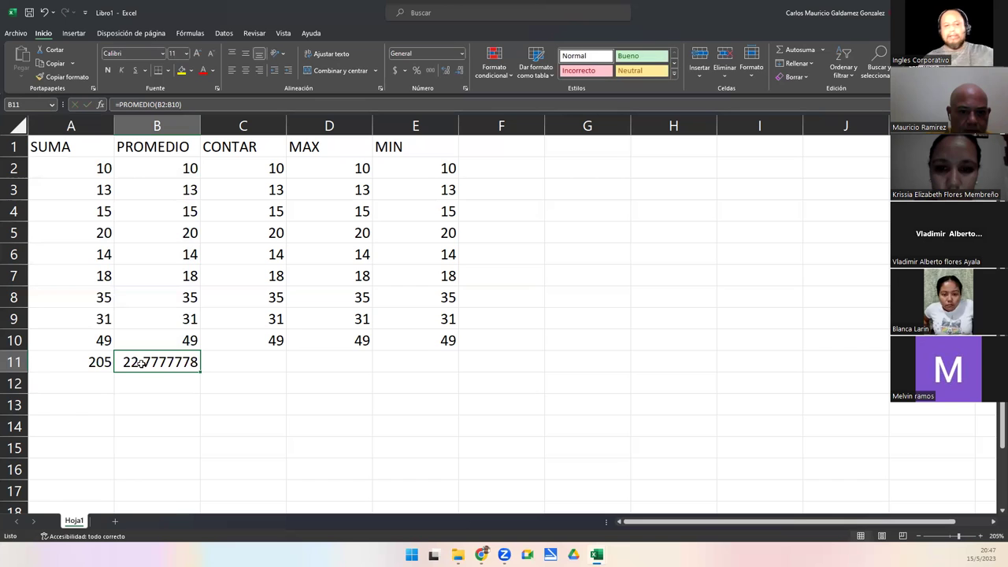
{"action": "double_click", "coordinate": [140, 362]}
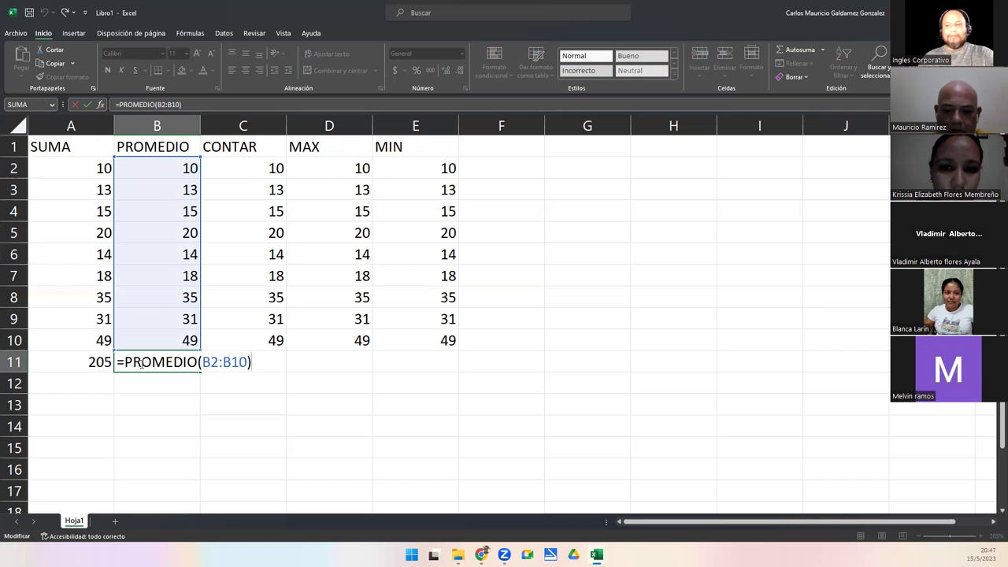
{"action": "key", "text": "Tab"}
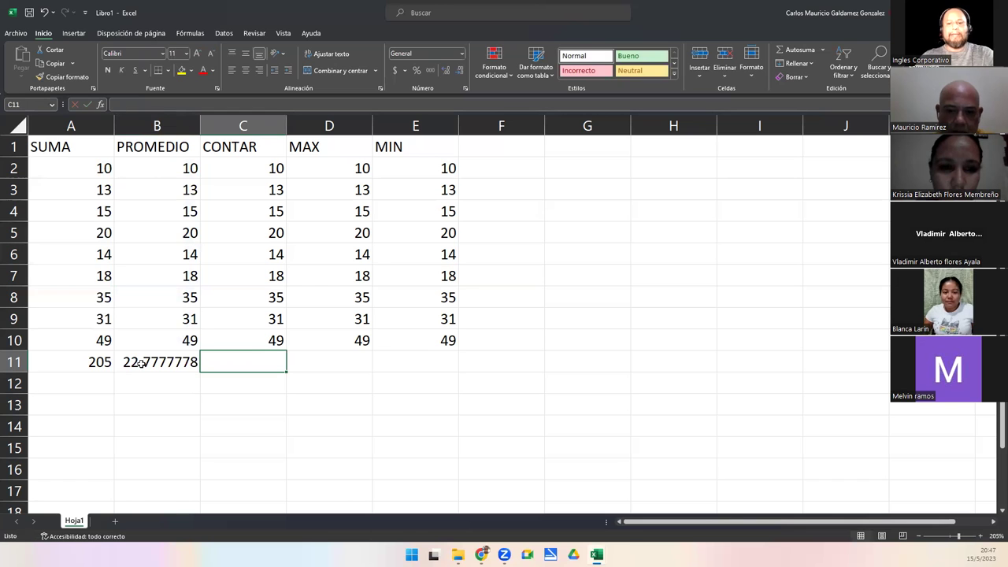
Enter the formula =CONTAR(C2:C10) in cell C11 to count the numeric cells in the CONTAR column.
{"action": "type", "text": "=contar"}
{"action": "key", "text": "Tab"}
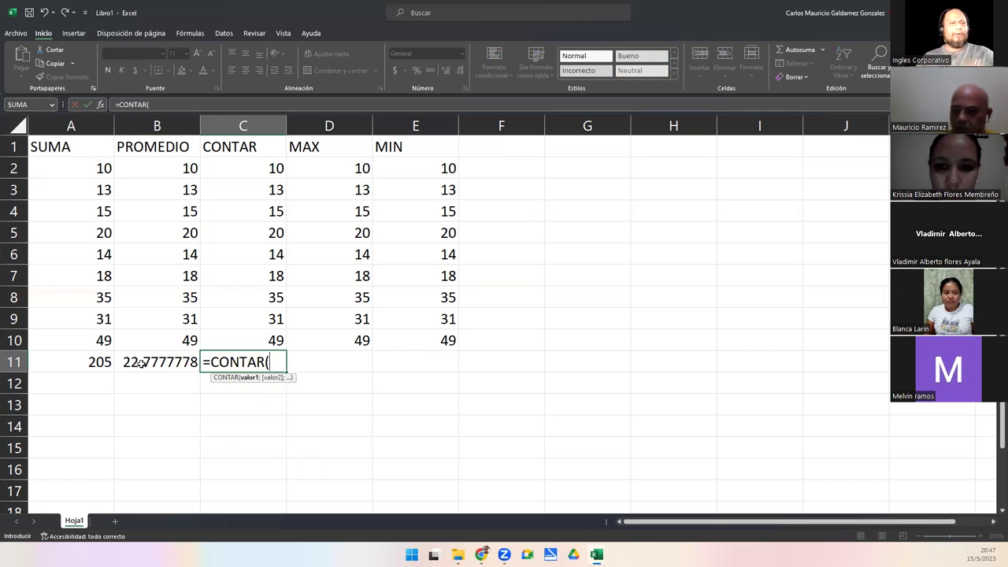
{"action": "left_click_drag", "start_coordinate": [225, 168], "coordinate": [236, 335]}
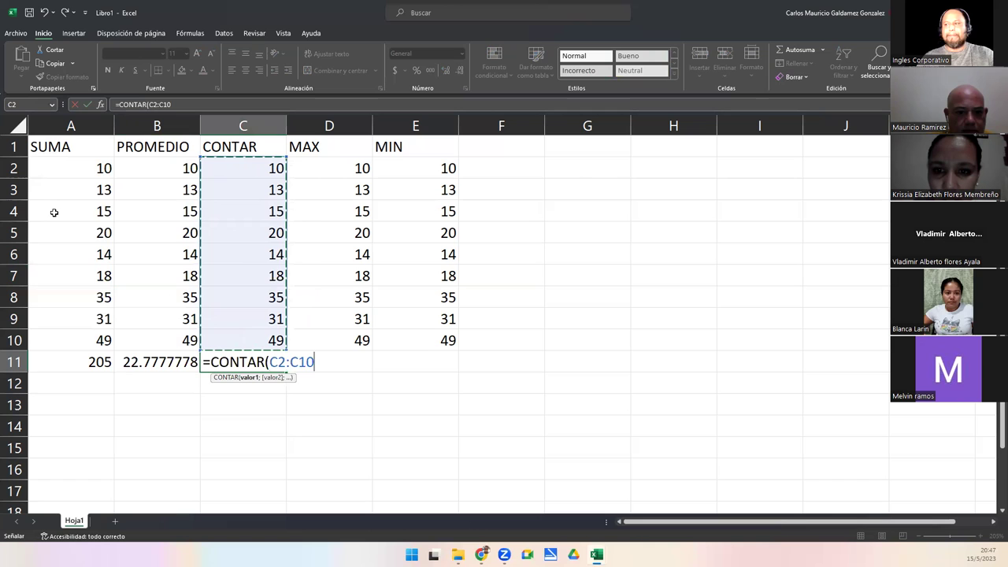
{"action": "type", "text": ")"}
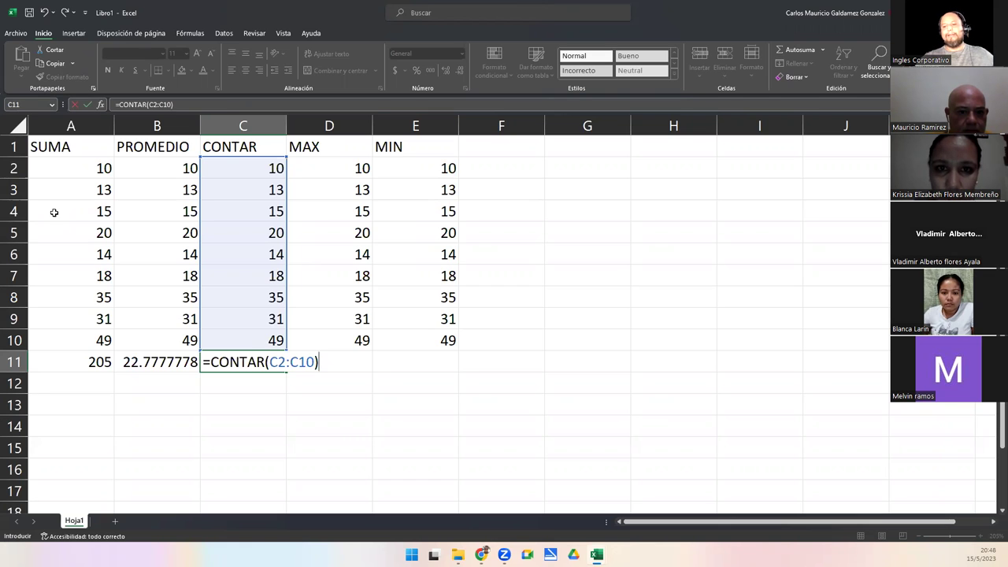
{"action": "key", "text": "Return"}
{"action": "key", "text": "Left"}
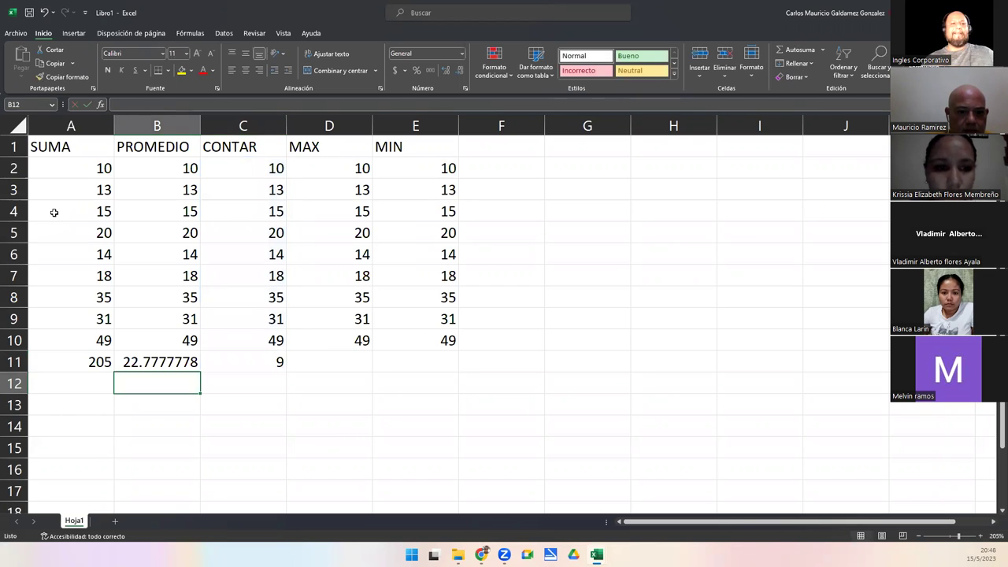
Test the CONTAR formula by replacing the numbers with text: A in C2, A1 in C7 and !A in C8.
{"action": "left_click", "coordinate": [235, 169]}
{"action": "type", "text": "A"}
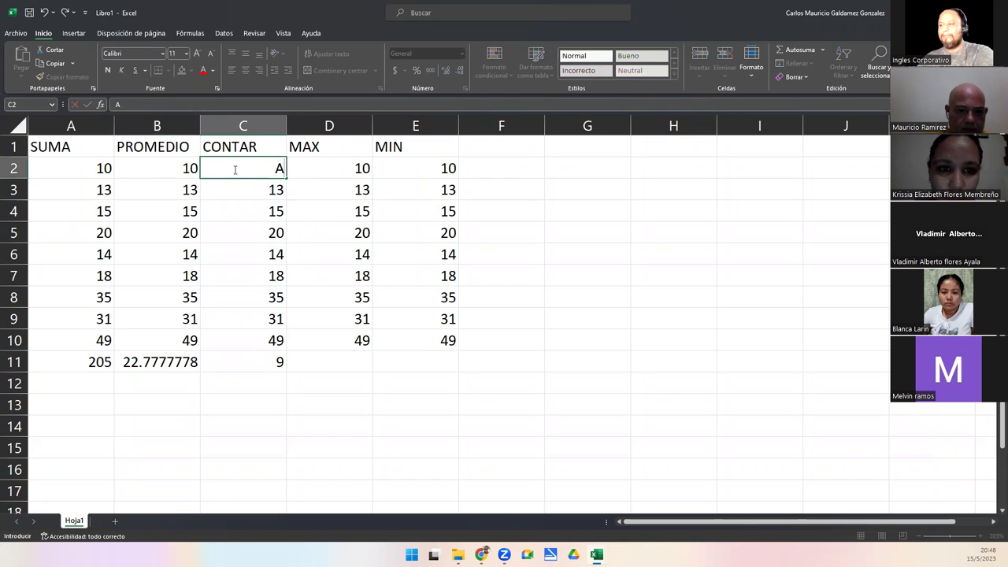
{"action": "key", "text": "Return"}
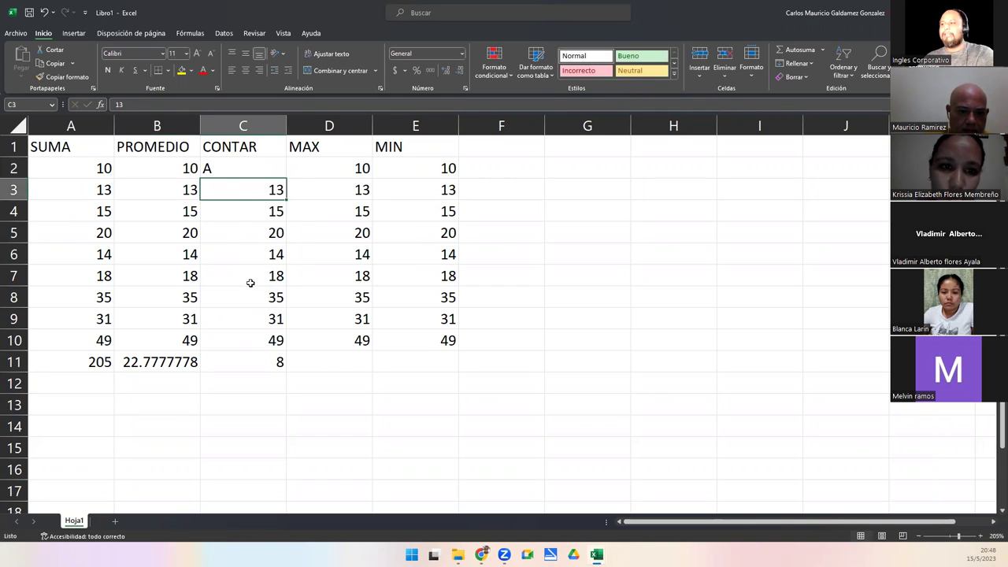
{"action": "left_click", "coordinate": [247, 274]}
{"action": "key", "text": "Delete"}
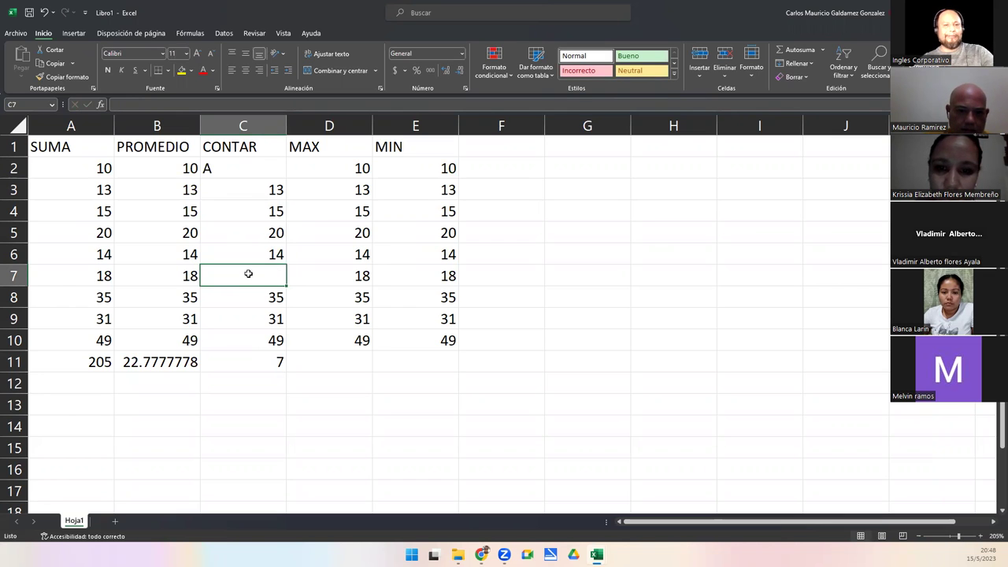
{"action": "type", "text": "A1"}
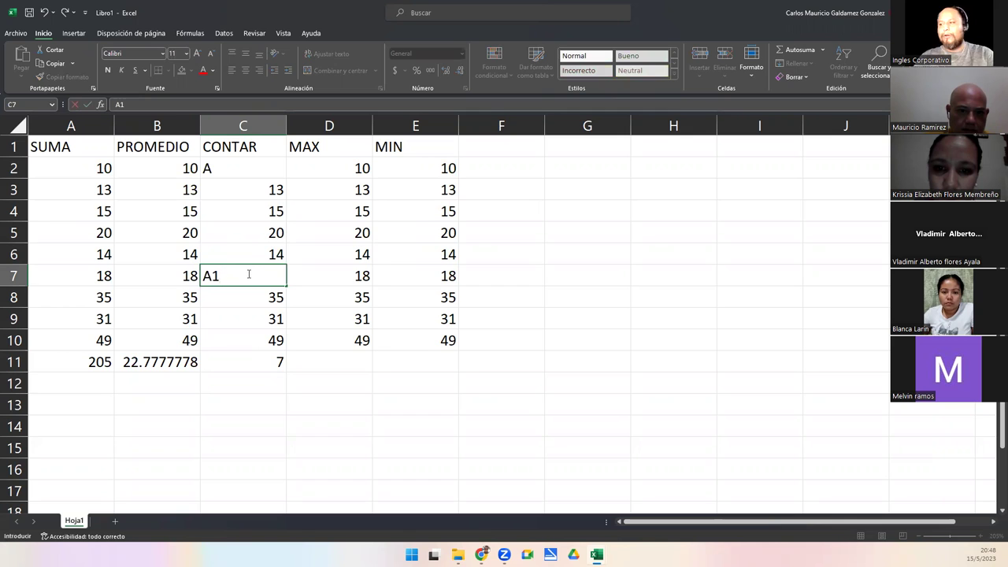
{"action": "key", "text": "Return"}
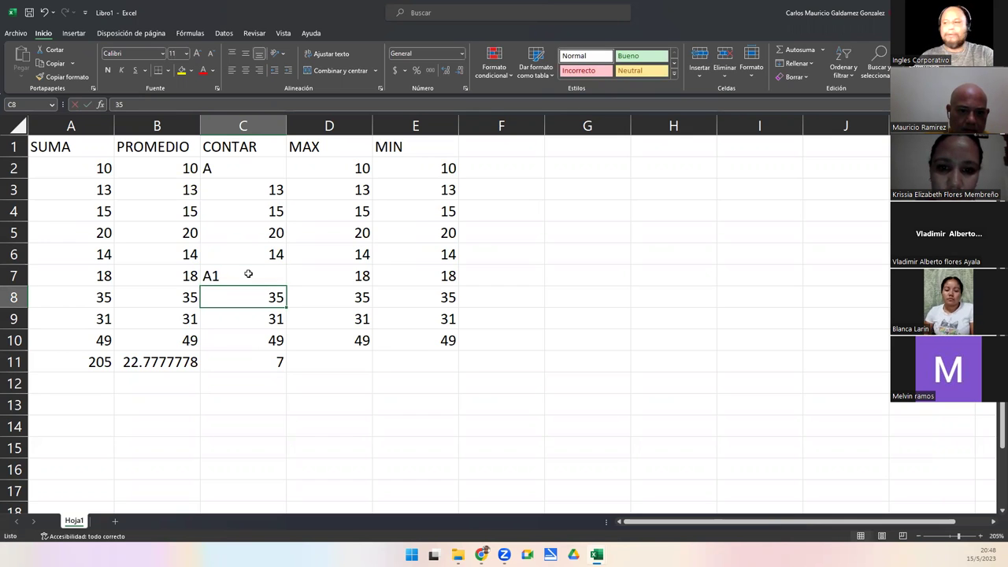
{"action": "type", "text": "!A"}
{"action": "key", "text": "Return"}
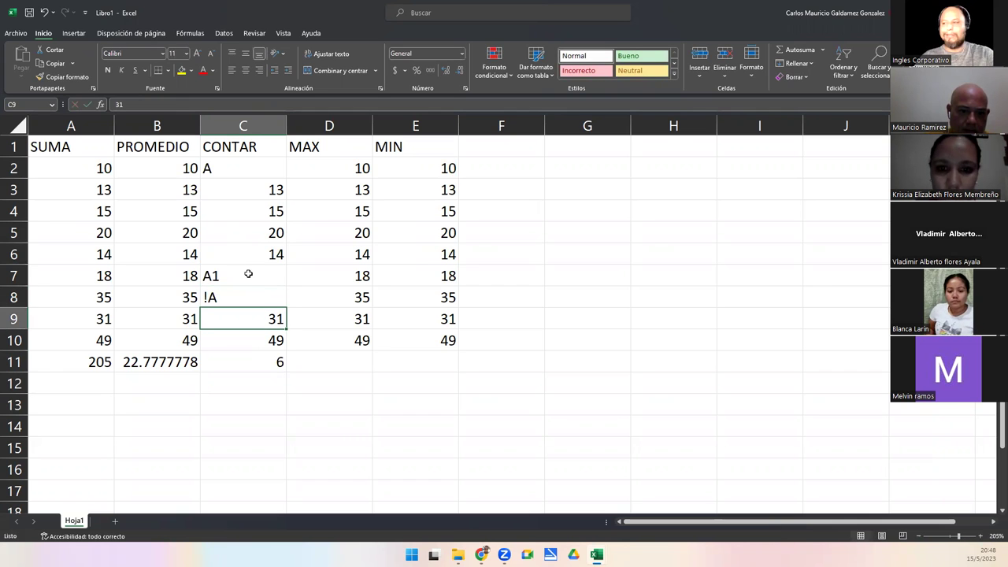
Undo the text entries in C2, C7 and C8 to restore the original numbers.
{"action": "key", "text": "ctrl+z"}
{"action": "key", "text": "ctrl+z"}
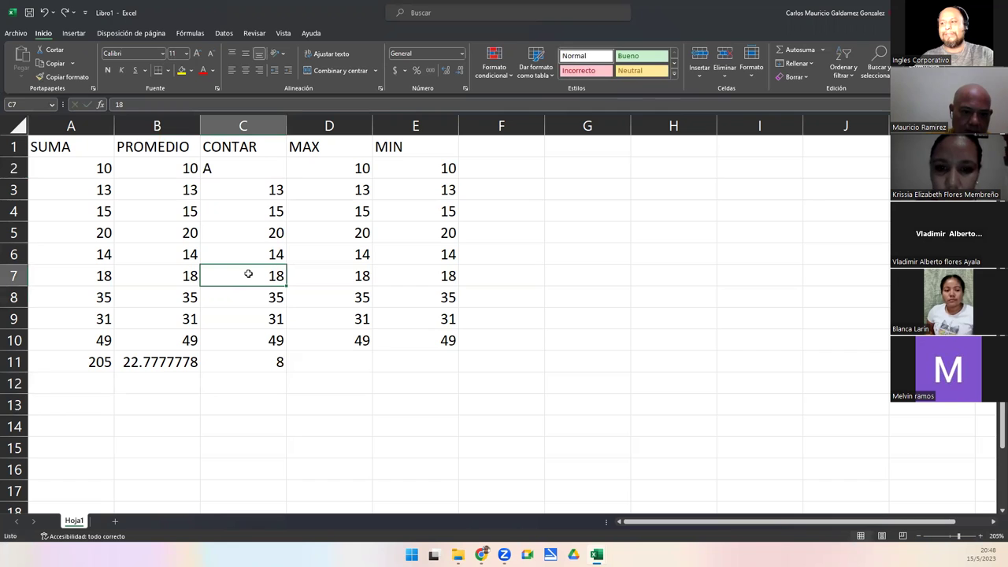
{"action": "key", "text": "ctrl+z"}
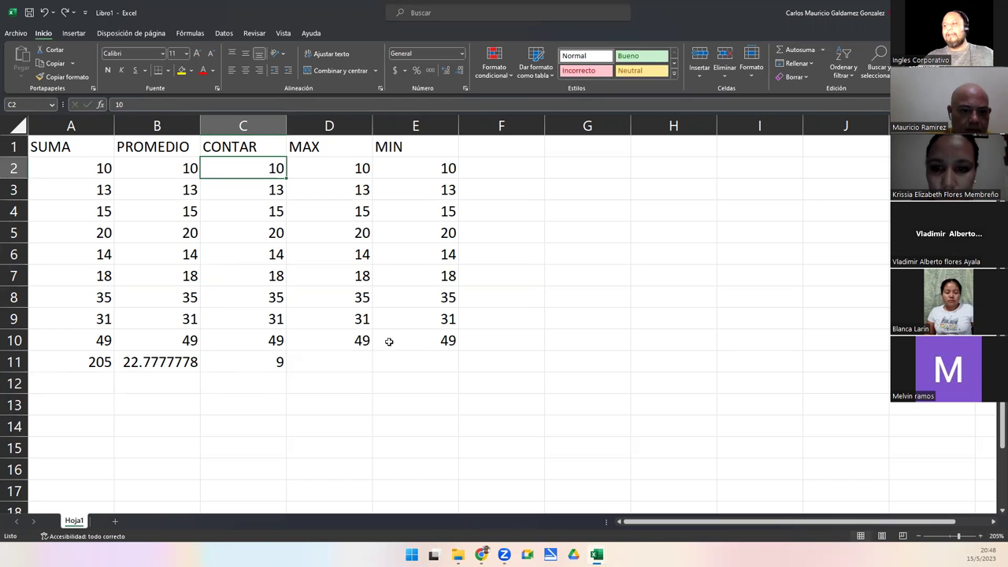
Enter the formula =MAX(D2:D10) in cell D11 to return the largest value of the MAX column.
{"action": "left_click", "coordinate": [335, 362]}
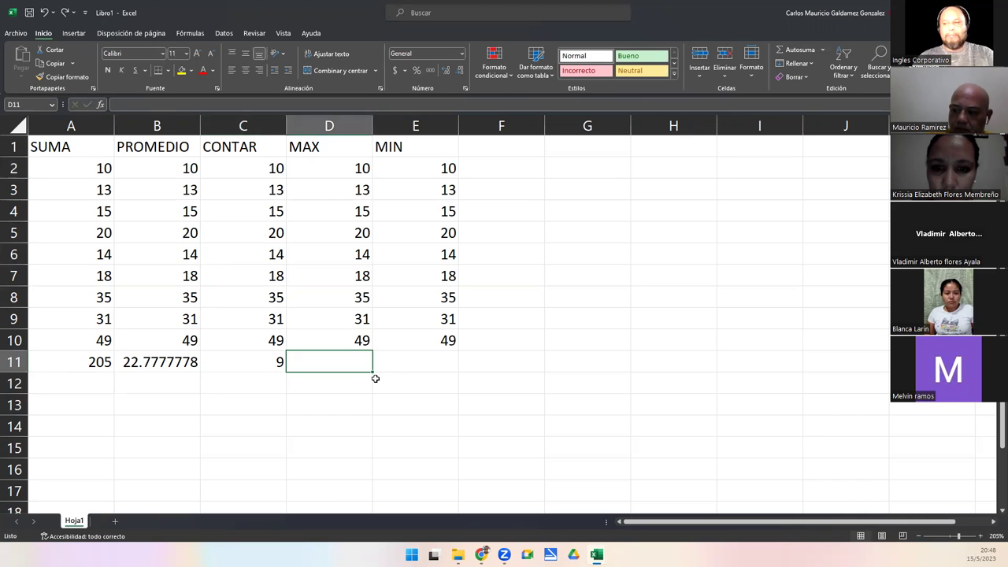
{"action": "type", "text": "=max"}
{"action": "key", "text": "Tab"}
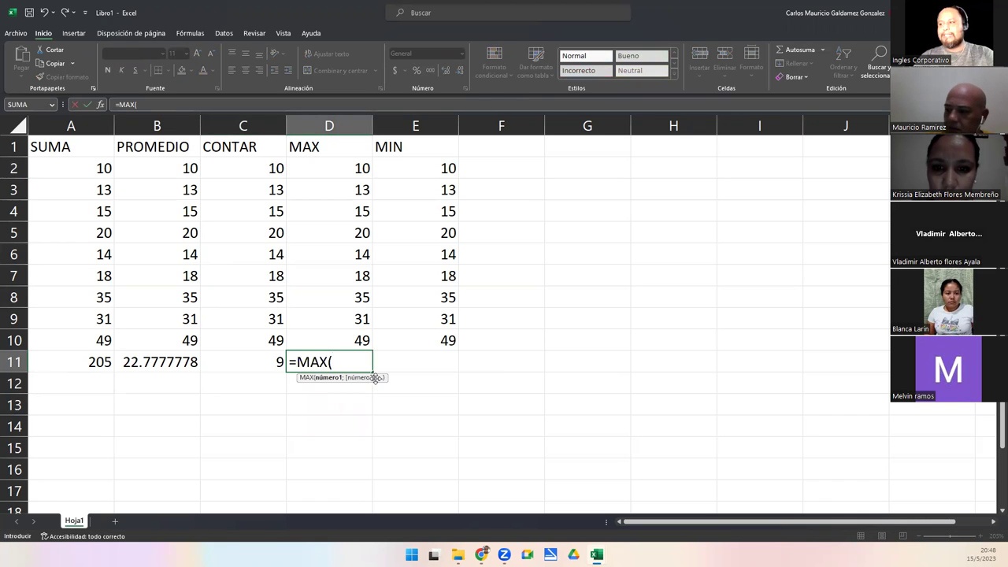
{"action": "left_click_drag", "start_coordinate": [328, 169], "coordinate": [331, 342]}
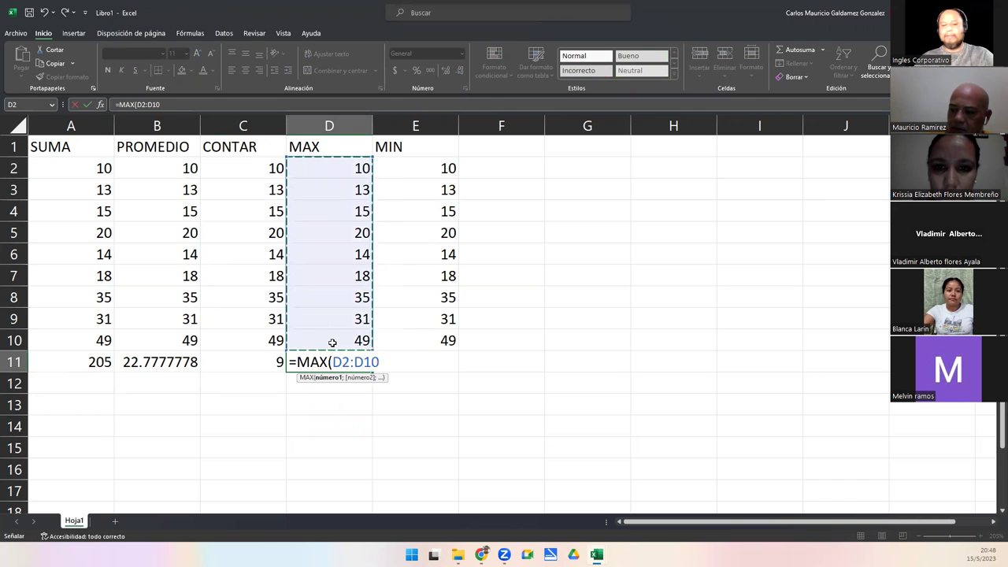
{"action": "type", "text": ")"}
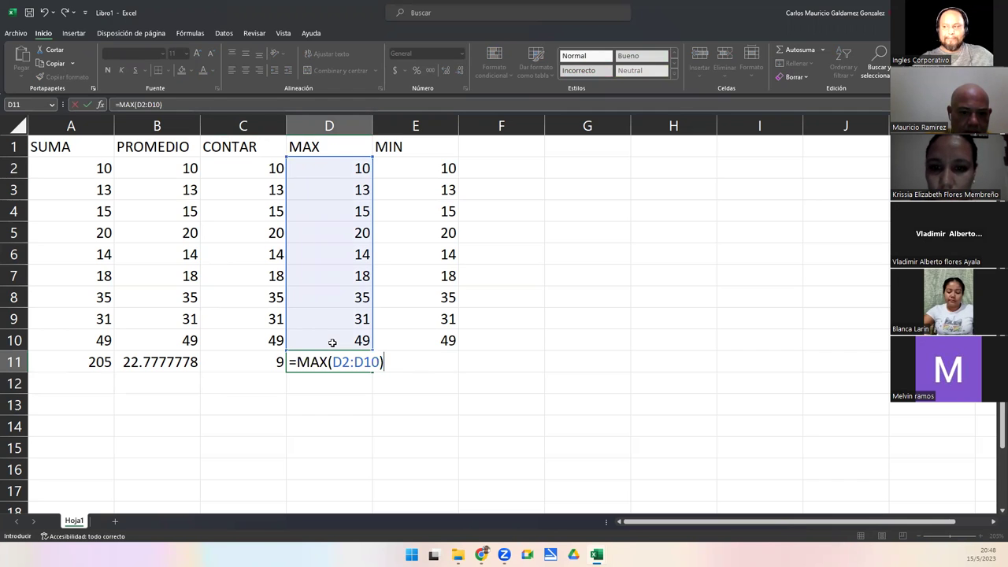
{"action": "key", "text": "Return"}
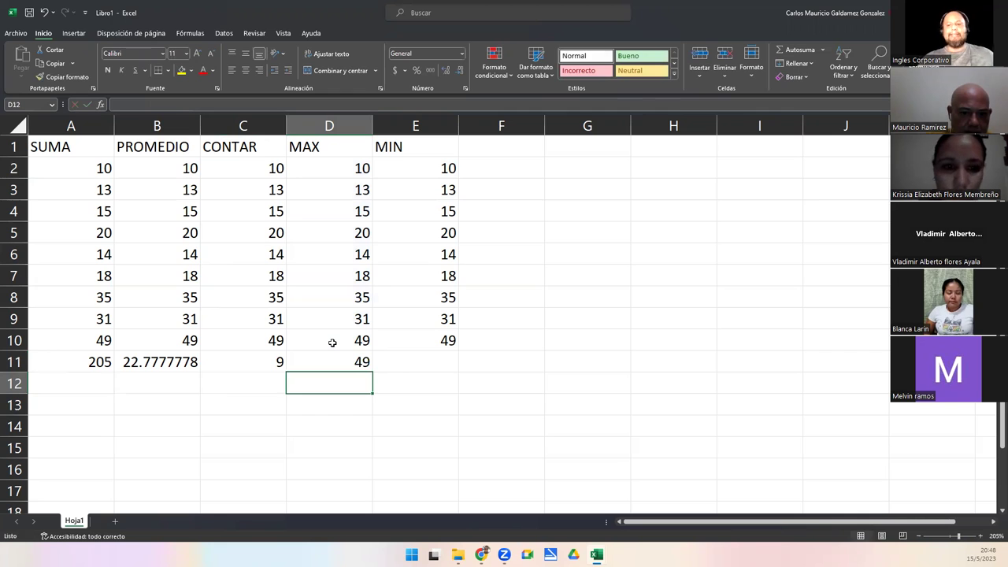
Enter the formula =MIN(E2:E10) in cell E11 to return the smallest value of the MIN column.
{"action": "key", "text": "Right"}
{"action": "key", "text": "Up"}
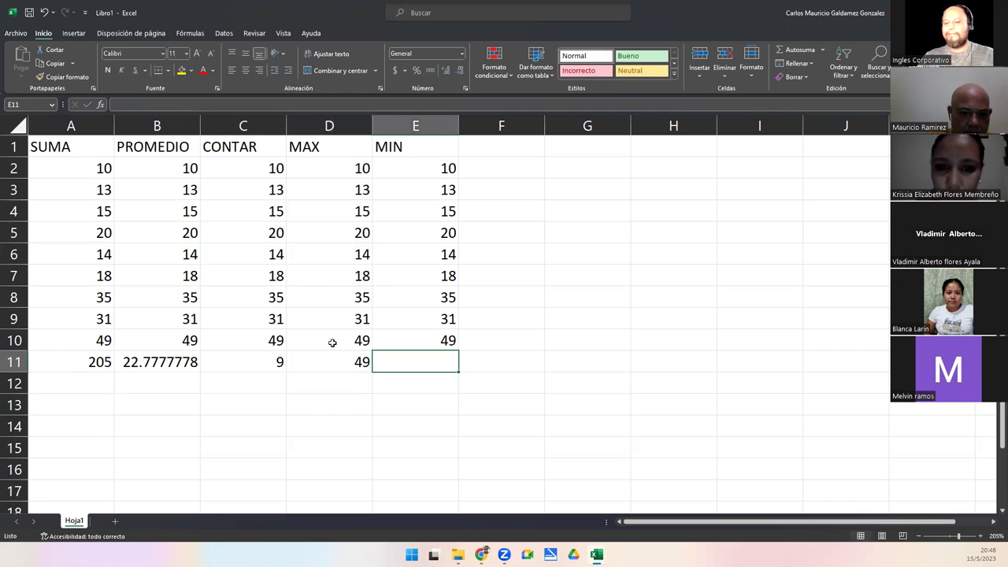
{"action": "type", "text": "=min"}
{"action": "key", "text": "Tab"}
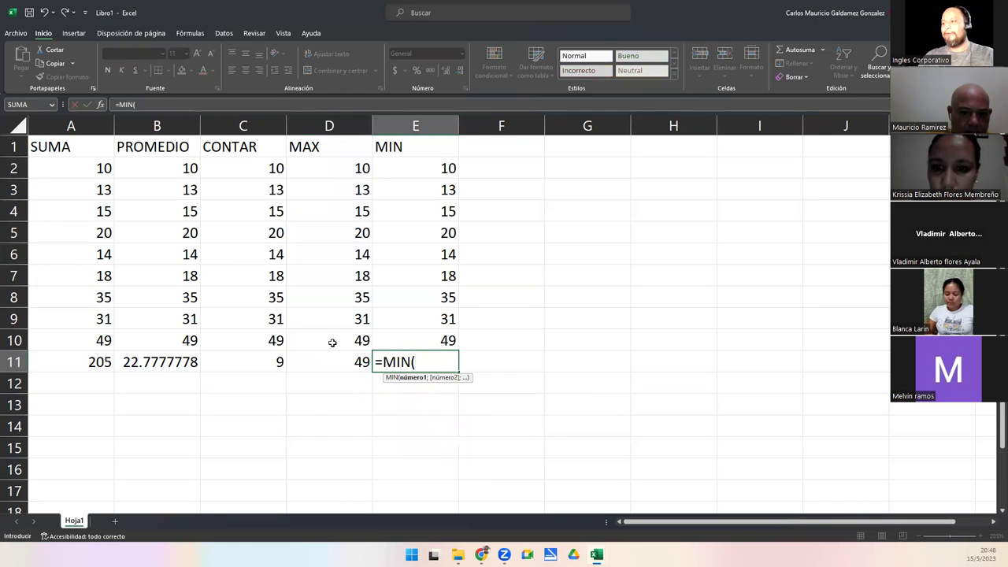
{"action": "left_click_drag", "start_coordinate": [409, 170], "coordinate": [408, 345]}
{"action": "type", "text": ")"}
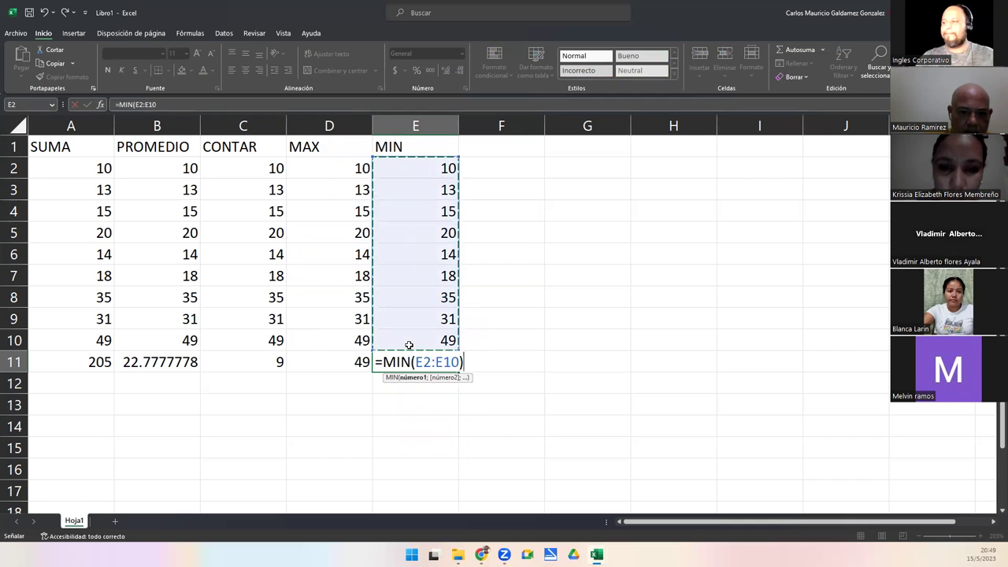
{"action": "key", "text": "Return"}
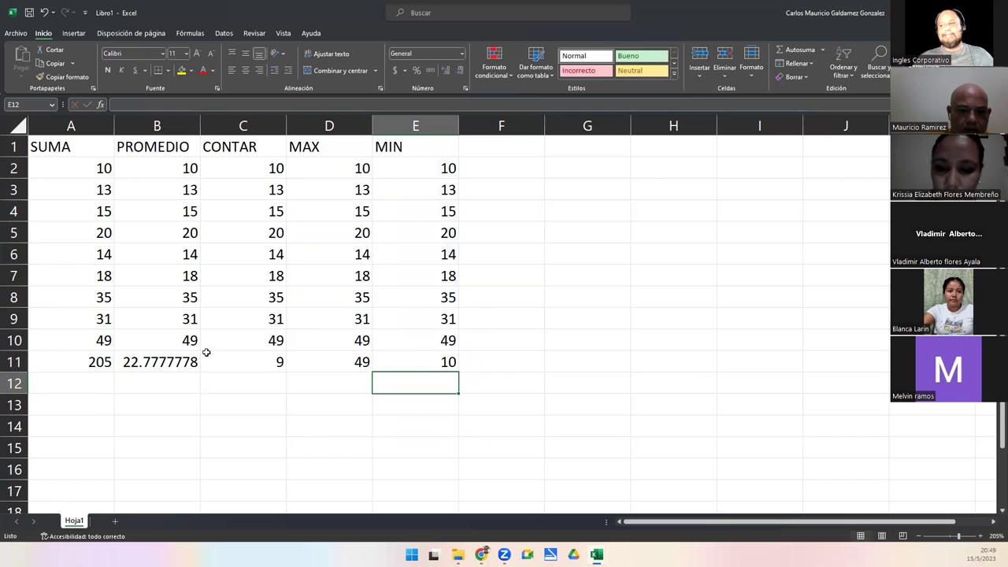
{"action": "left_click", "coordinate": [180, 361]}
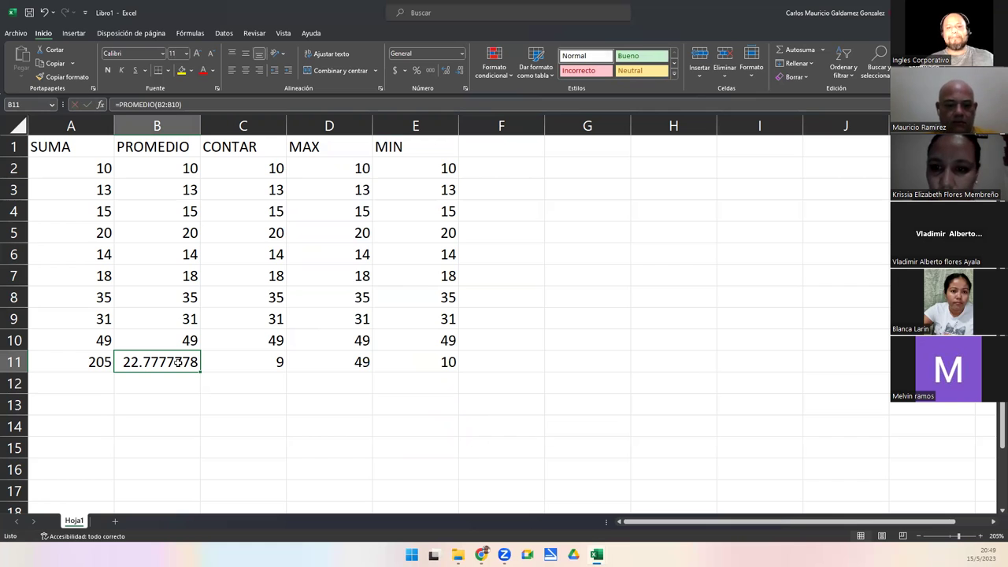
{"action": "left_click_drag", "start_coordinate": [79, 355], "coordinate": [423, 359]}
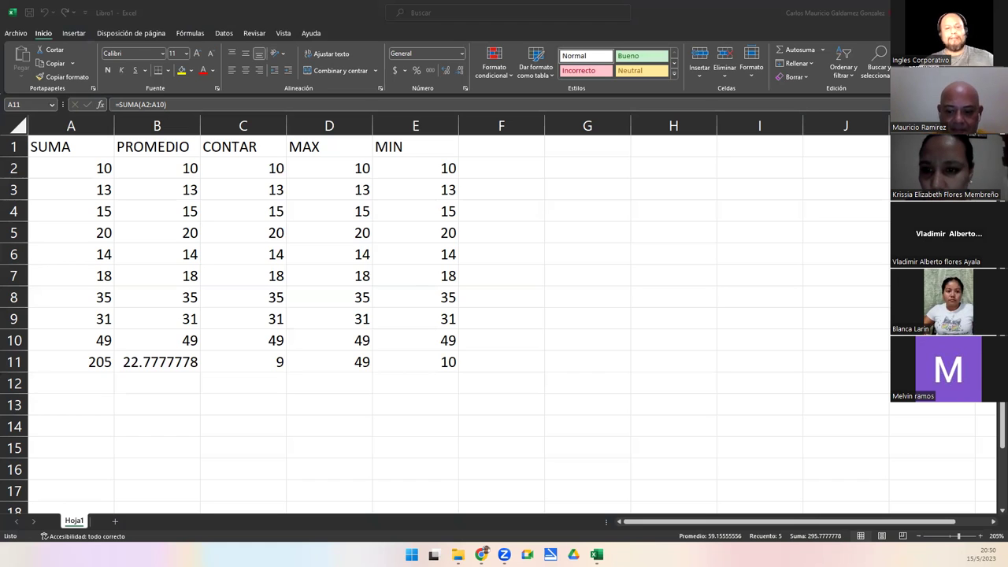
{"action": "left_click", "coordinate": [132, 363]}
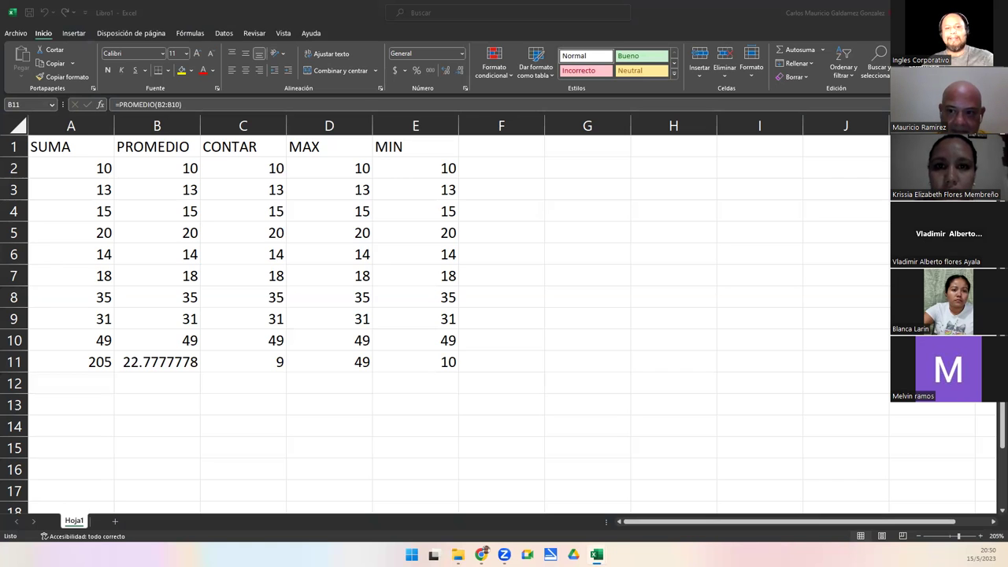
{"action": "left_click", "coordinate": [14, 34]}
{"action": "left_click", "coordinate": [15, 35]}
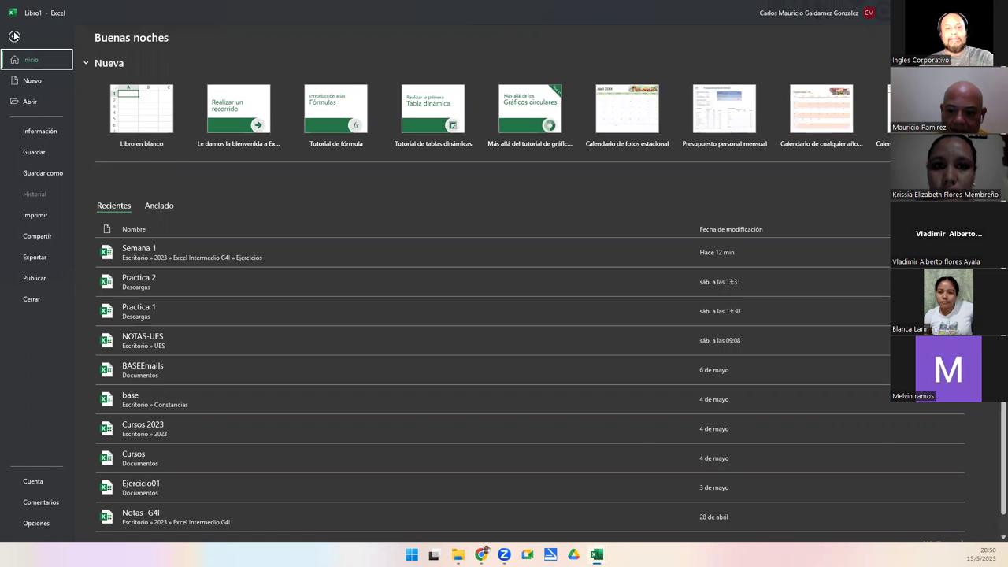
{"action": "left_click", "coordinate": [14, 36]}
{"action": "left_click", "coordinate": [158, 384]}
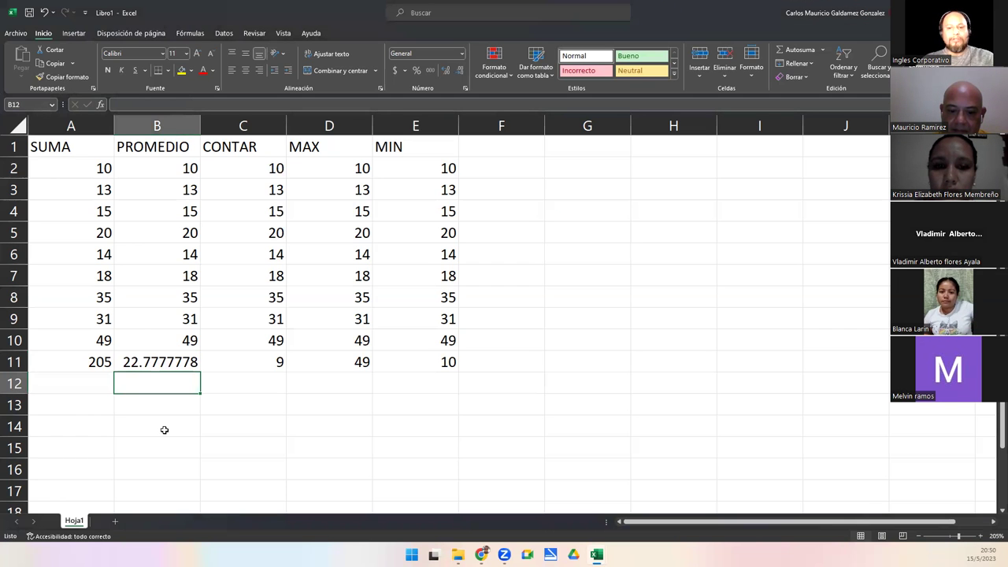
{"action": "type", "text": "="}
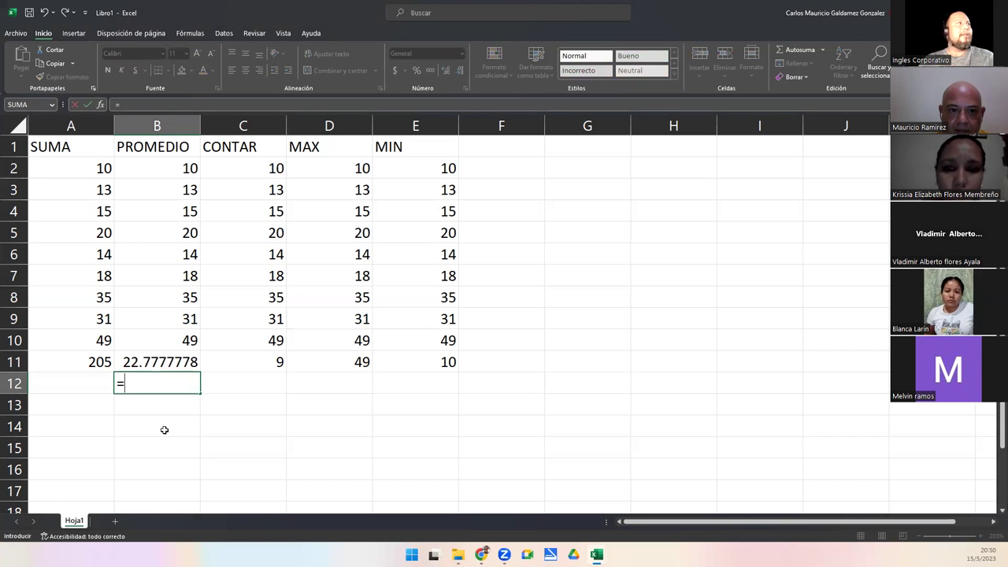
{"action": "type", "text": "conca"}
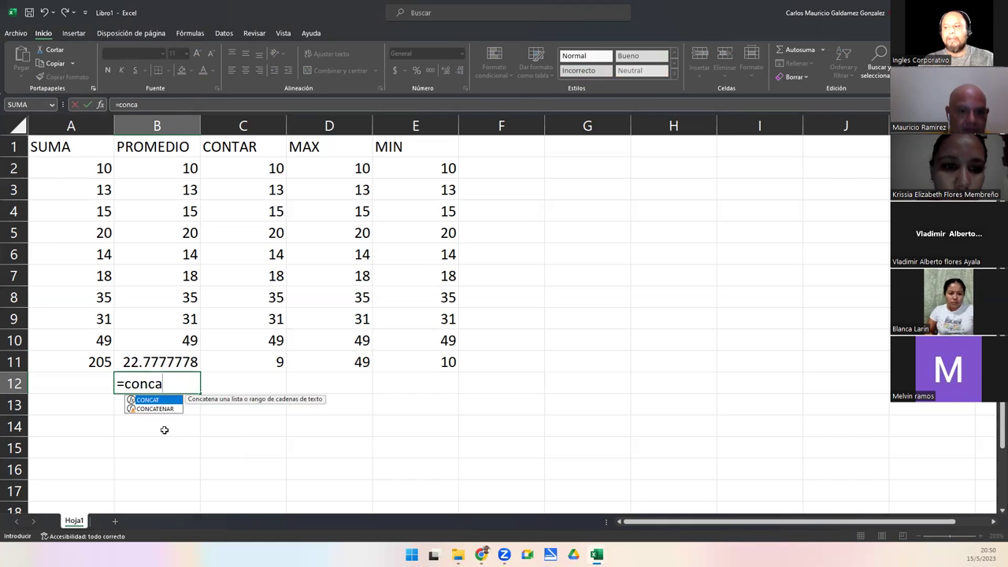
{"action": "key", "text": "Down"}
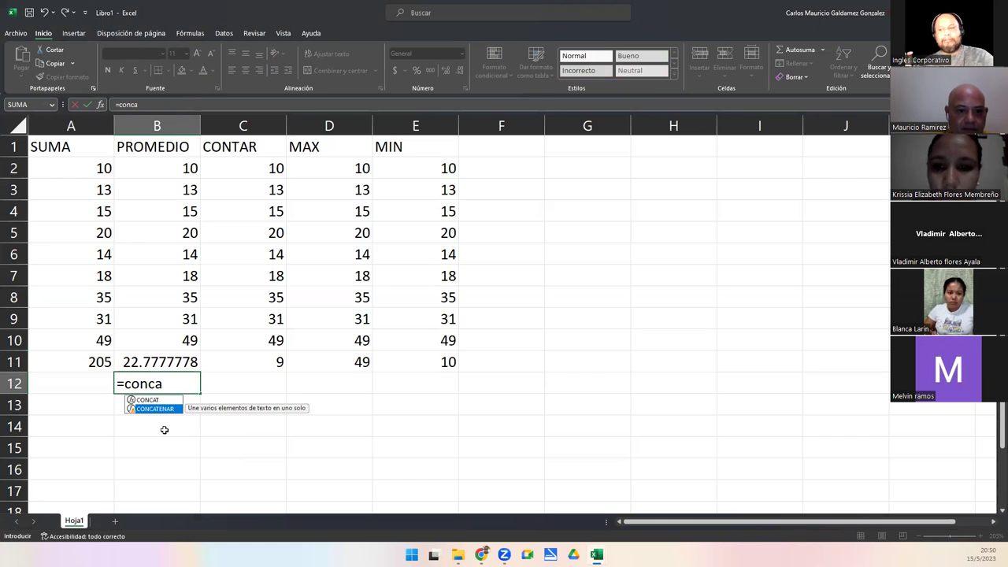
{"action": "key", "text": "Tab"}
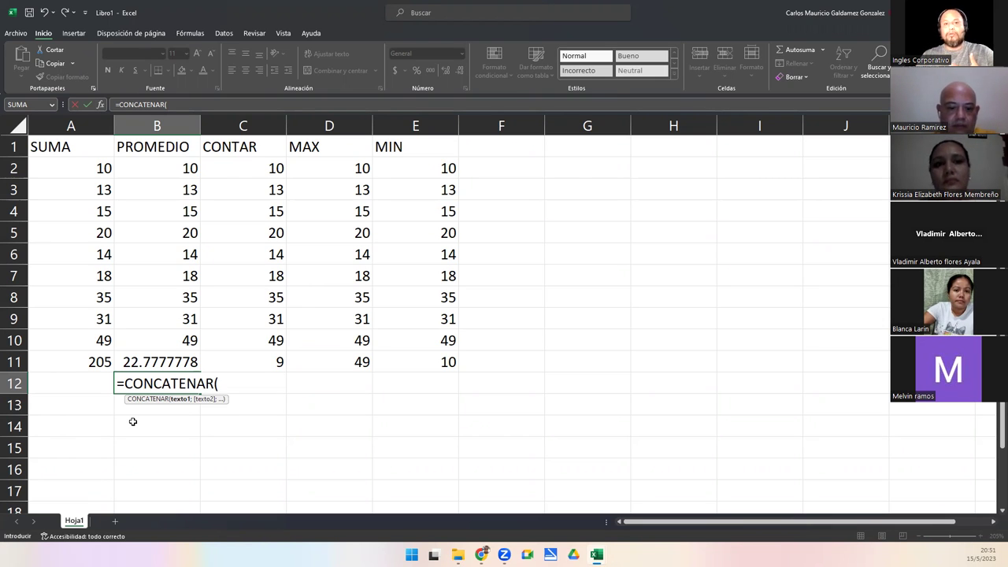
{"action": "key", "text": "Escape"}
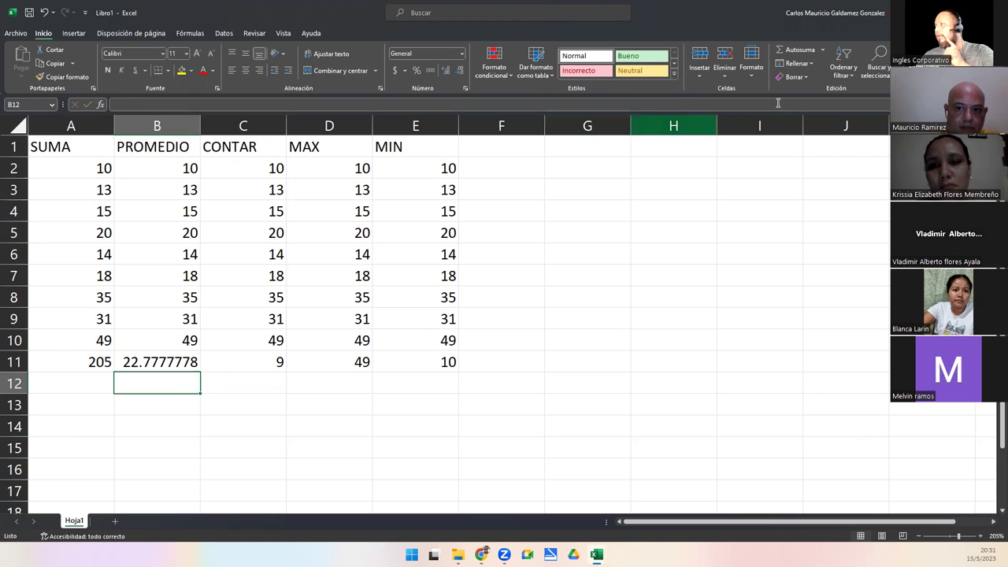
Switch to the Semana 1 workbook and capture a screen snip of the SESIÓN 1 grade table with its task list.
{"action": "key", "text": "alt+Tab"}
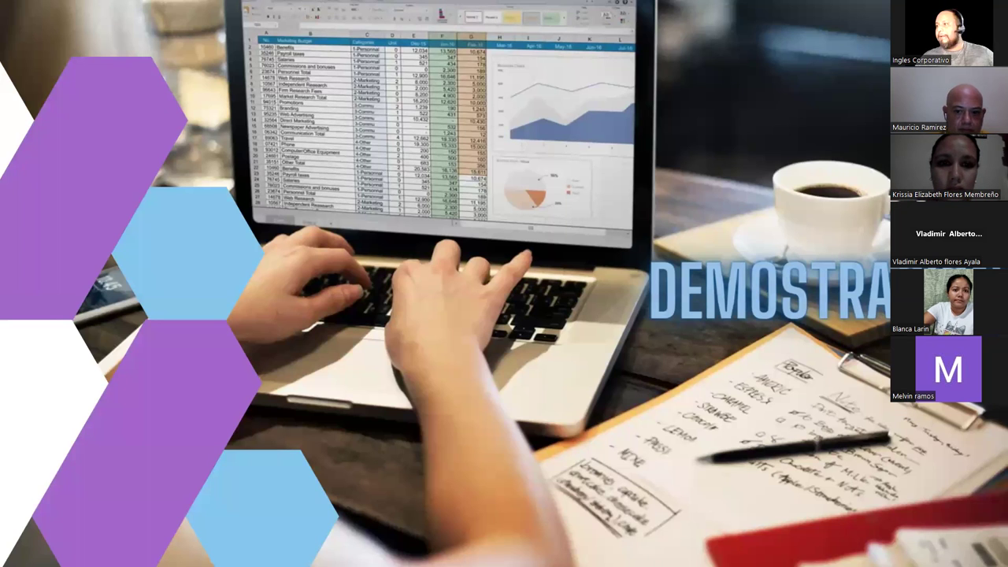
{"action": "key", "text": "alt+Tab"}
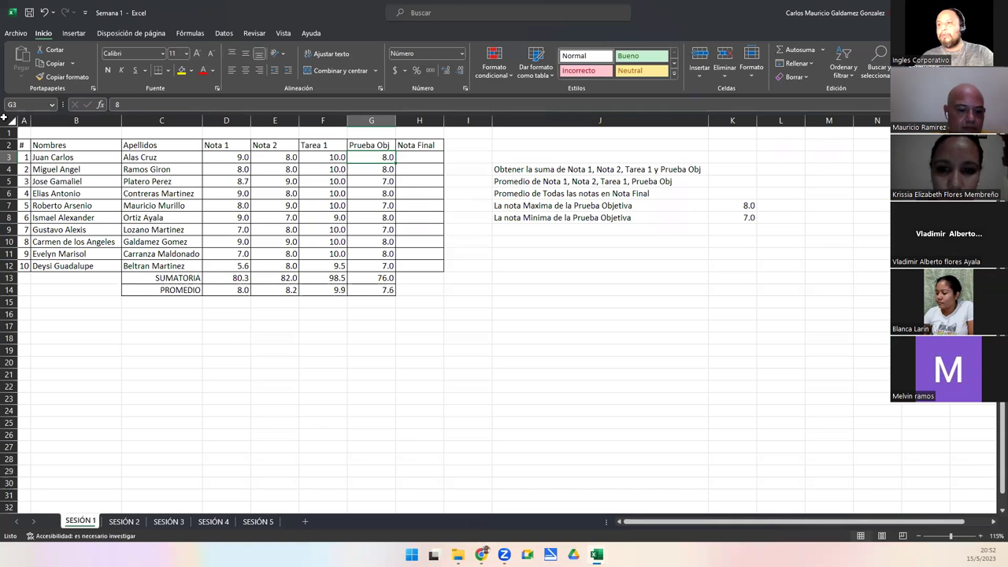
{"action": "key", "text": "super+shift+s"}
{"action": "left_click_drag", "start_coordinate": [3, 115], "coordinate": [776, 370]}
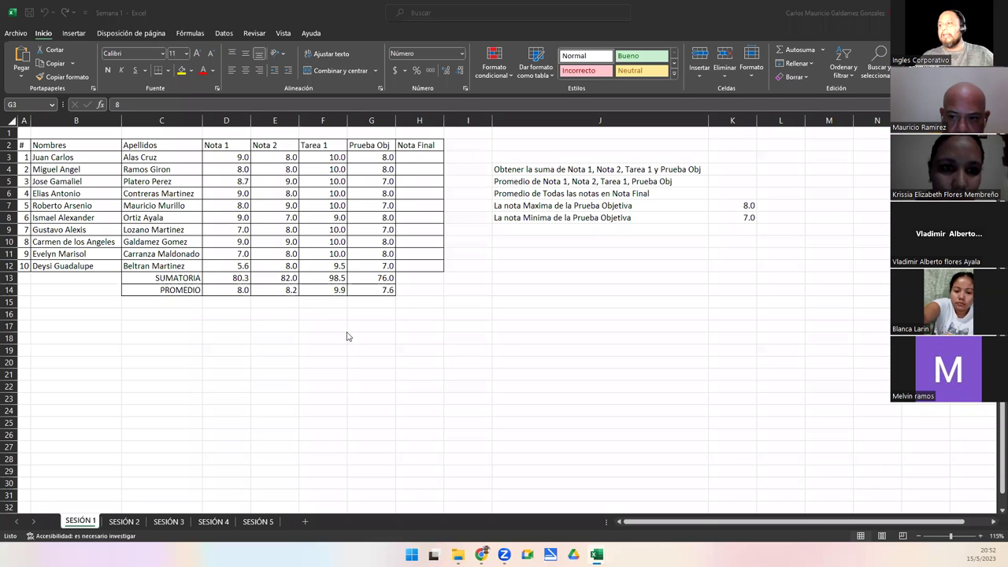
Clear the Prueba Obj grades in G3:G12 and the SUMATORIA and PROMEDIO formulas in D13:G14.
{"action": "scroll", "coordinate": [335, 332], "scroll_direction": "up", "scroll_amount": 1}
{"action": "scroll", "coordinate": [336, 332], "scroll_direction": "up", "scroll_amount": 2}
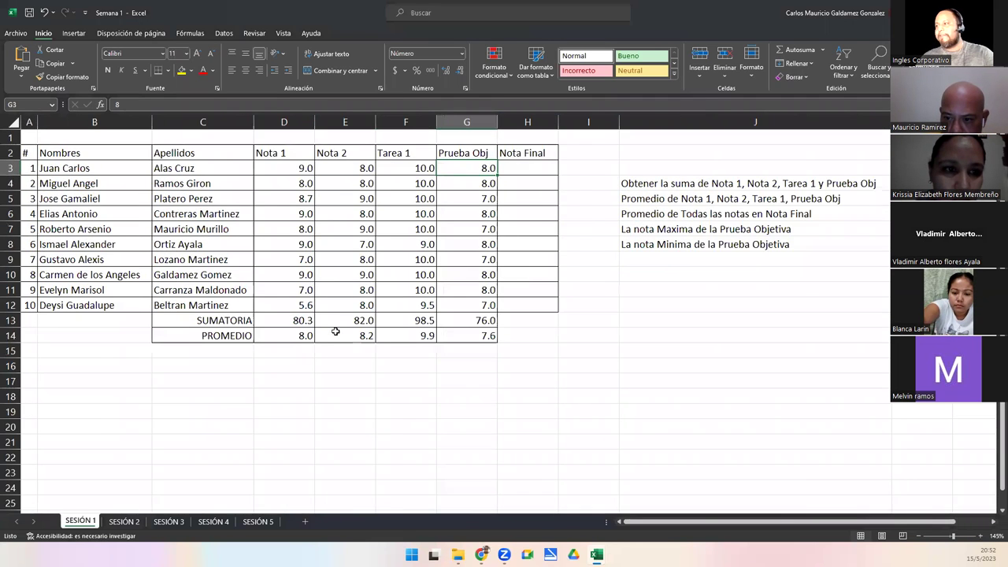
{"action": "left_click_drag", "start_coordinate": [376, 169], "coordinate": [377, 321]}
{"action": "key", "text": "Delete"}
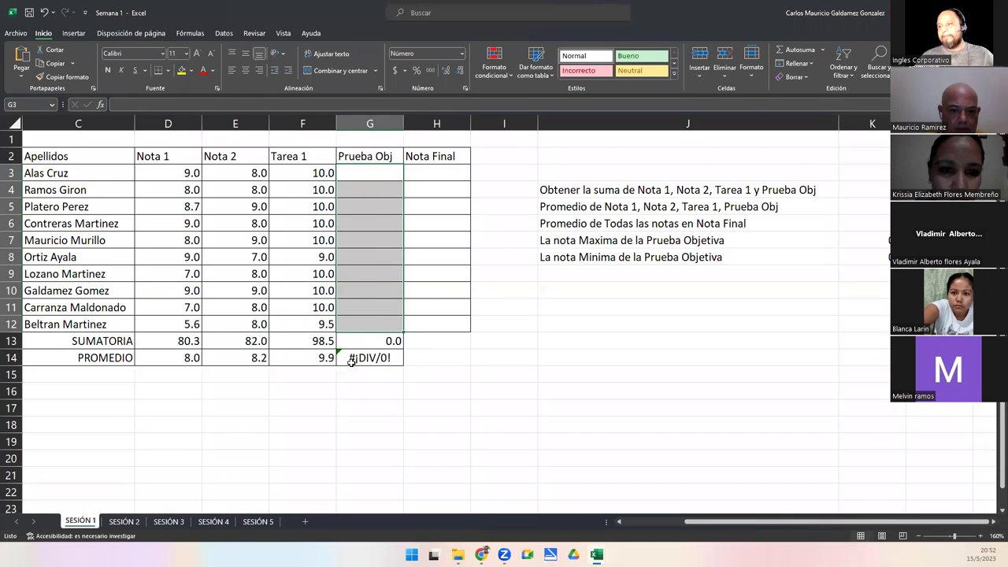
{"action": "left_click_drag", "start_coordinate": [176, 345], "coordinate": [370, 358]}
{"action": "key", "text": "Delete"}
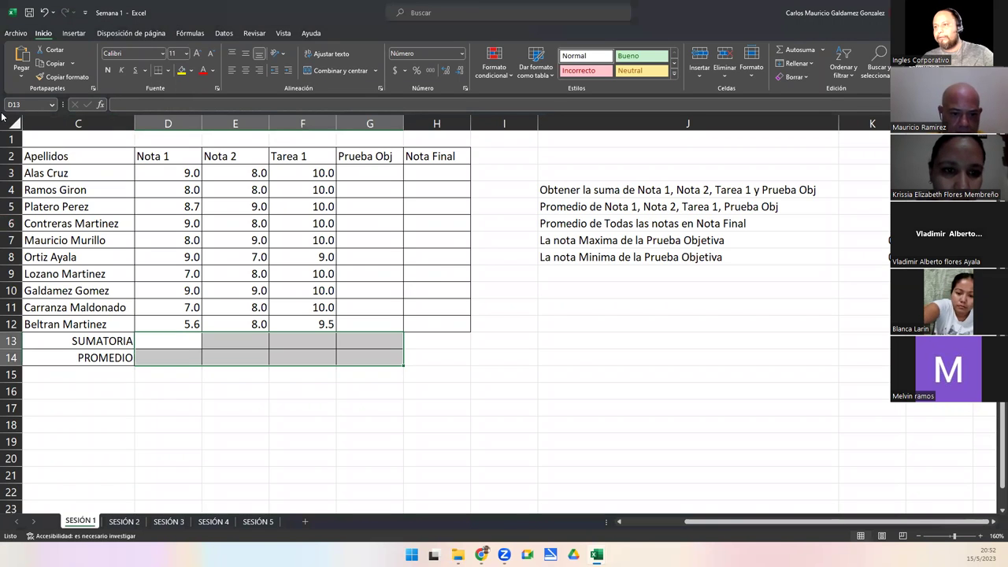
Capture a screen snip of the emptied exercise table, including the # and Nombres columns and the task list.
{"action": "key", "text": "super+shift+s"}
{"action": "mouse_move", "coordinate": [3, 115]}
{"action": "left_mouse_down"}
{"action": "mouse_move", "coordinate": [579, 446]}
{"action": "mouse_move", "coordinate": [810, 468]}
{"action": "mouse_move", "coordinate": [924, 438]}
{"action": "mouse_move", "coordinate": [599, 412]}
{"action": "left_mouse_up"}
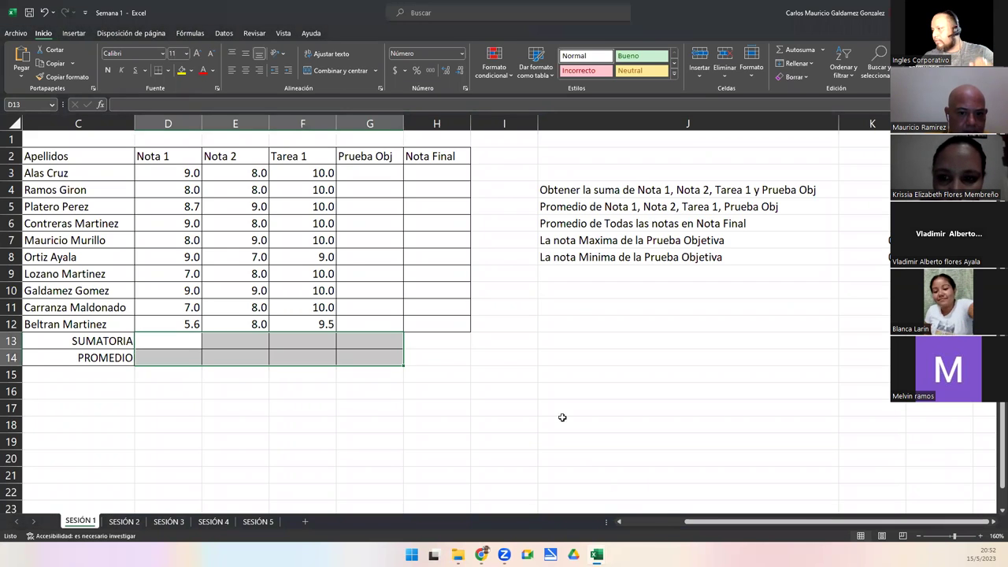
{"action": "left_click_drag", "start_coordinate": [693, 521], "coordinate": [643, 526]}
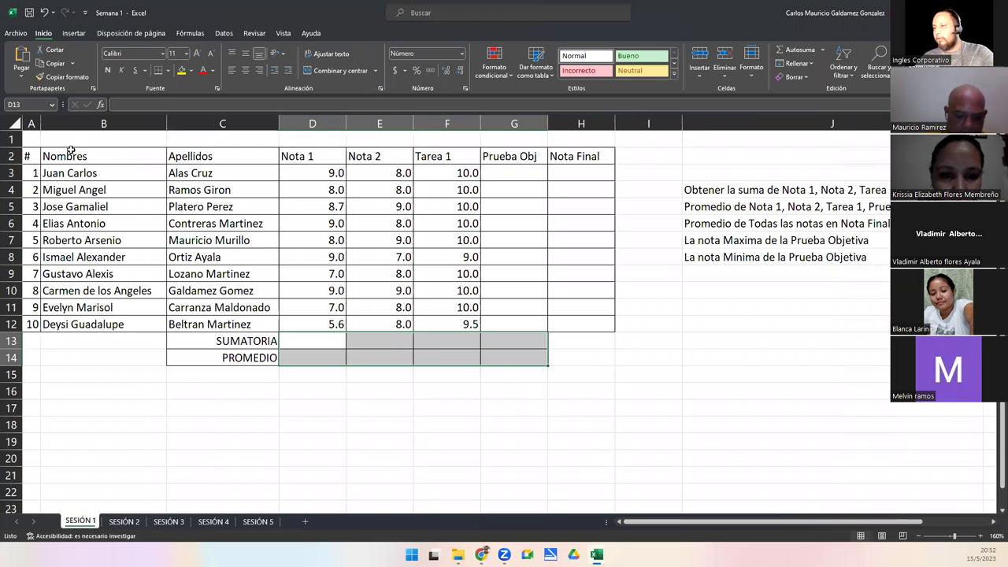
{"action": "key", "text": "super+shift+s"}
{"action": "left_click_drag", "start_coordinate": [1, 113], "coordinate": [966, 435]}
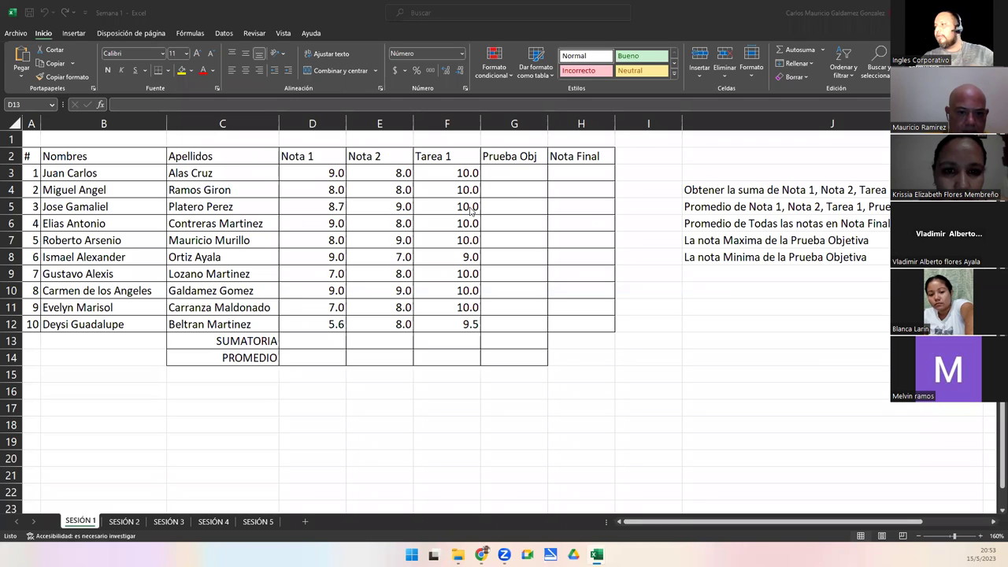
Examine the sum task in J4 against each grade column from Nota 1 to Prueba Obj and its SUMATORIA cell in row 13.
{"action": "left_click_drag", "start_coordinate": [512, 169], "coordinate": [530, 318]}
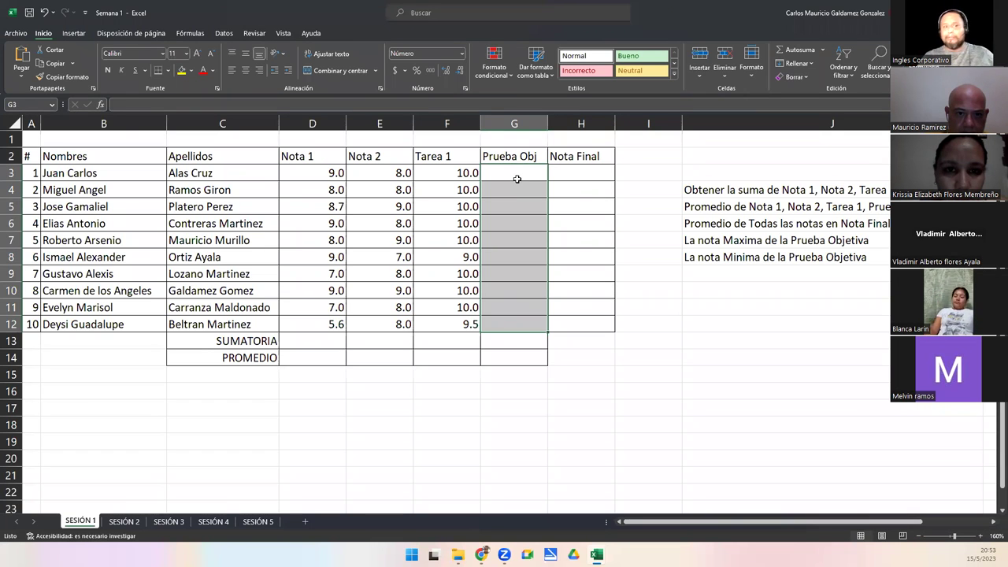
{"action": "left_click_drag", "start_coordinate": [327, 174], "coordinate": [436, 323]}
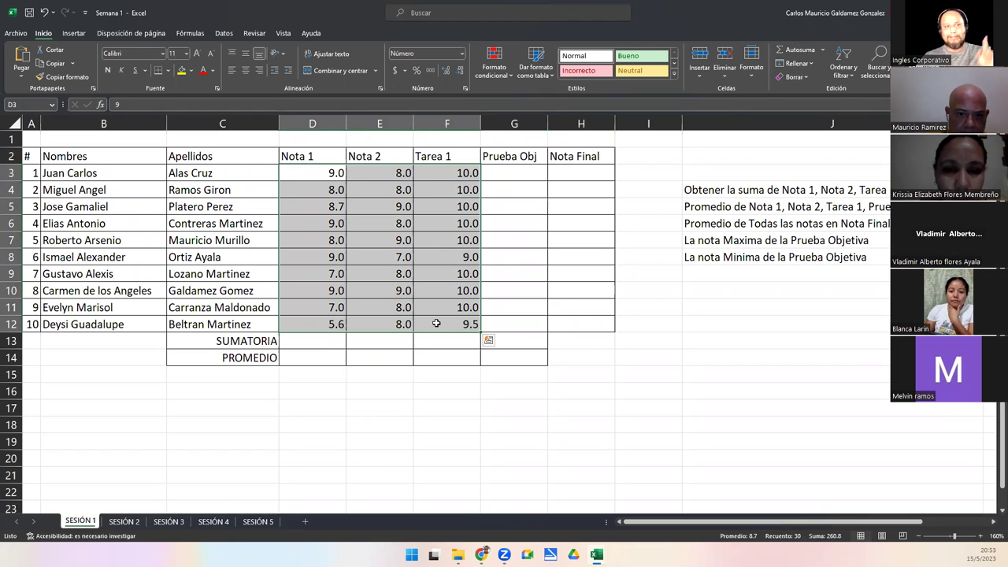
{"action": "left_click", "coordinate": [577, 171]}
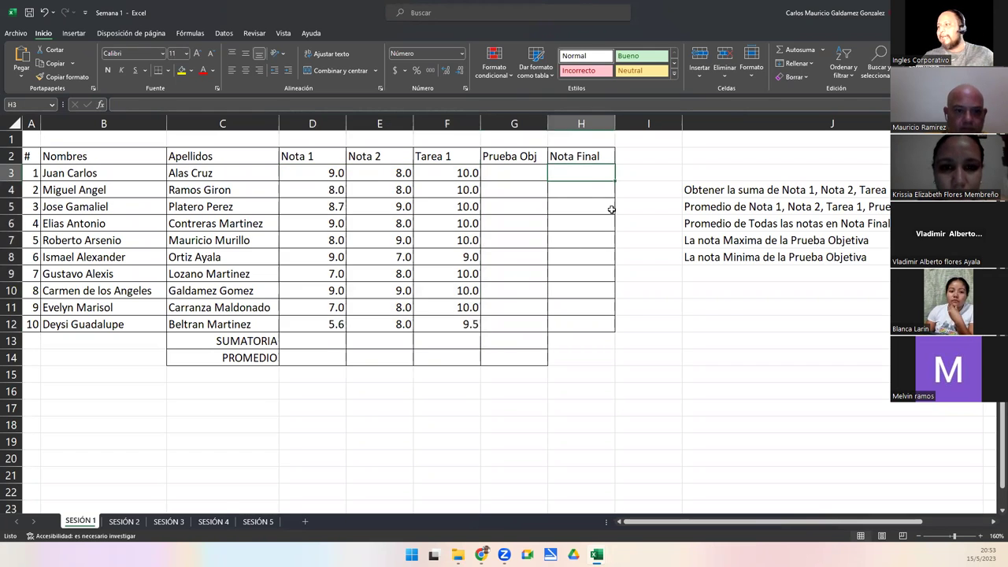
{"action": "left_click", "coordinate": [685, 192]}
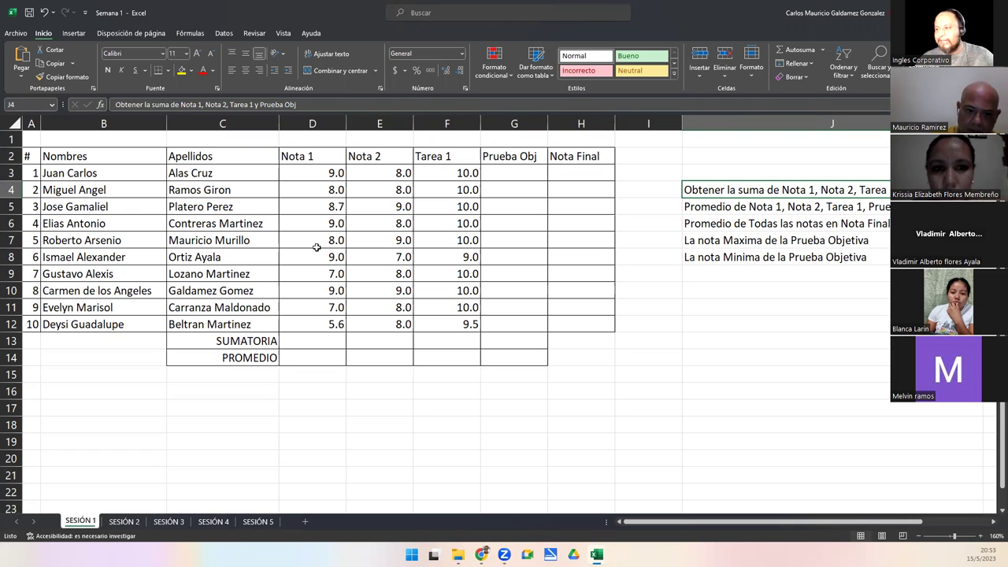
{"action": "left_click_drag", "start_coordinate": [302, 174], "coordinate": [324, 323]}
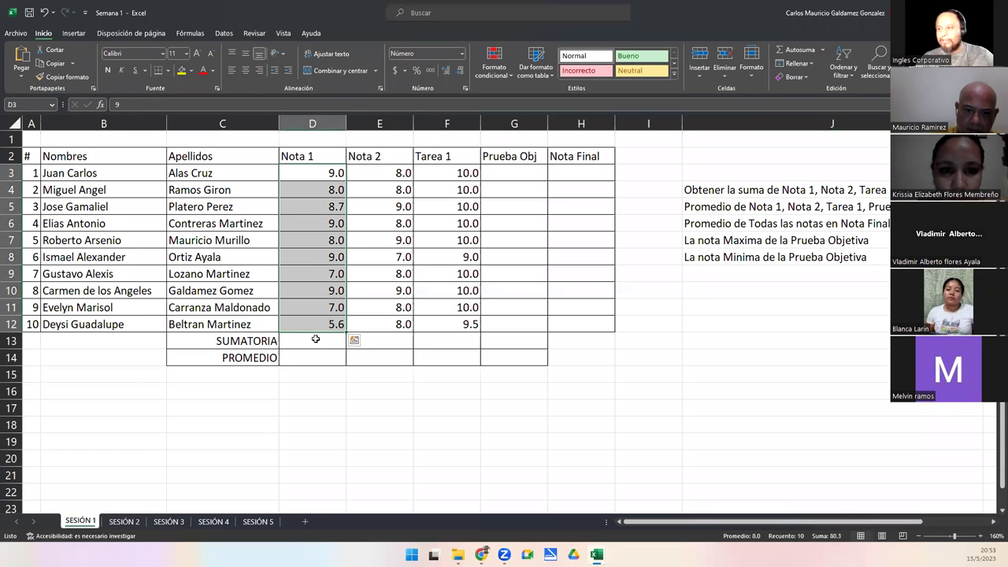
{"action": "left_click", "coordinate": [312, 340]}
{"action": "left_click_drag", "start_coordinate": [376, 174], "coordinate": [376, 327]}
{"action": "left_click_drag", "start_coordinate": [441, 174], "coordinate": [445, 324]}
{"action": "left_click", "coordinate": [439, 344]}
{"action": "left_click_drag", "start_coordinate": [511, 173], "coordinate": [511, 320]}
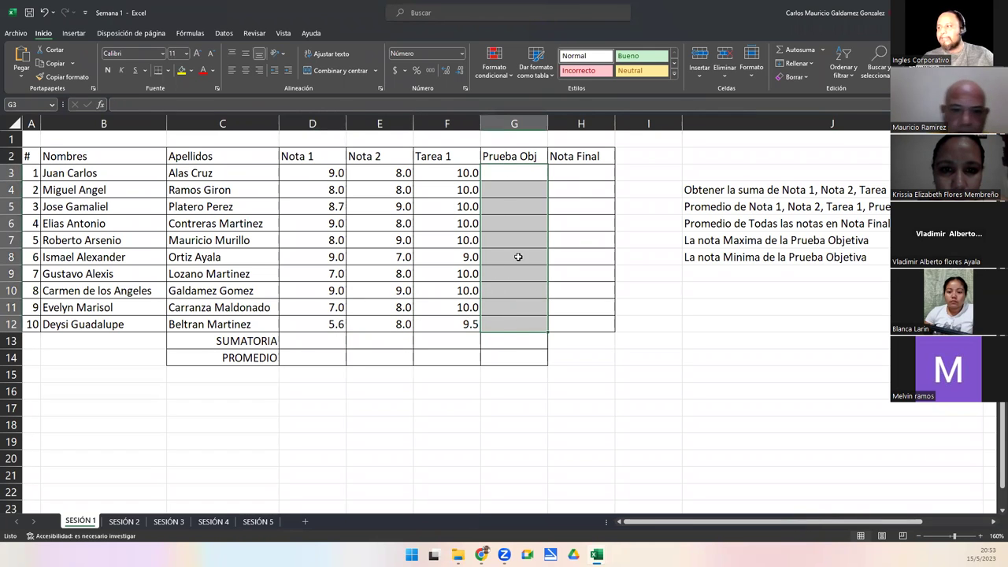
{"action": "left_click", "coordinate": [508, 336]}
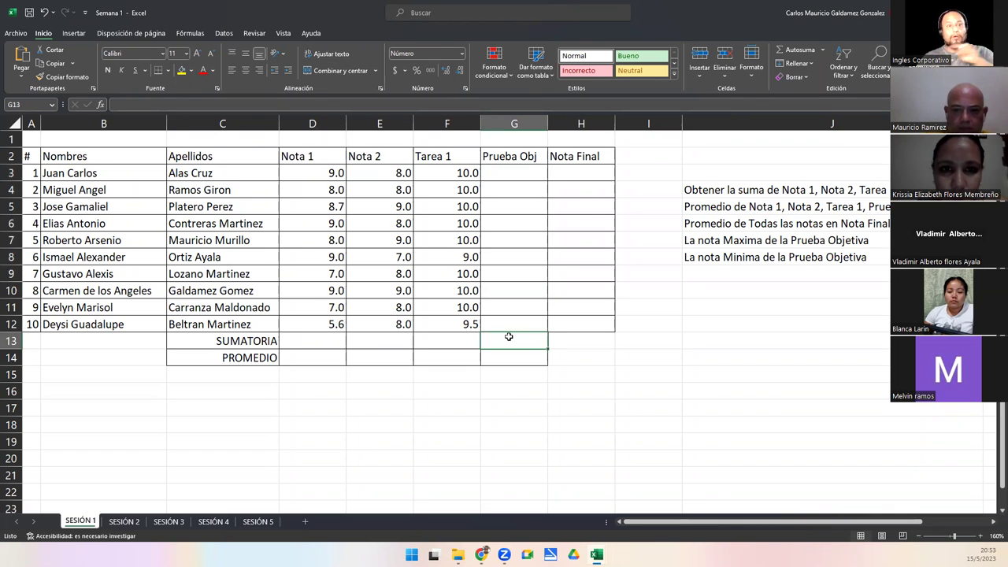
Examine the average task in J5 against each grade column's rows 3 to 12 and its PROMEDIO cell in row 14.
{"action": "left_click", "coordinate": [681, 211]}
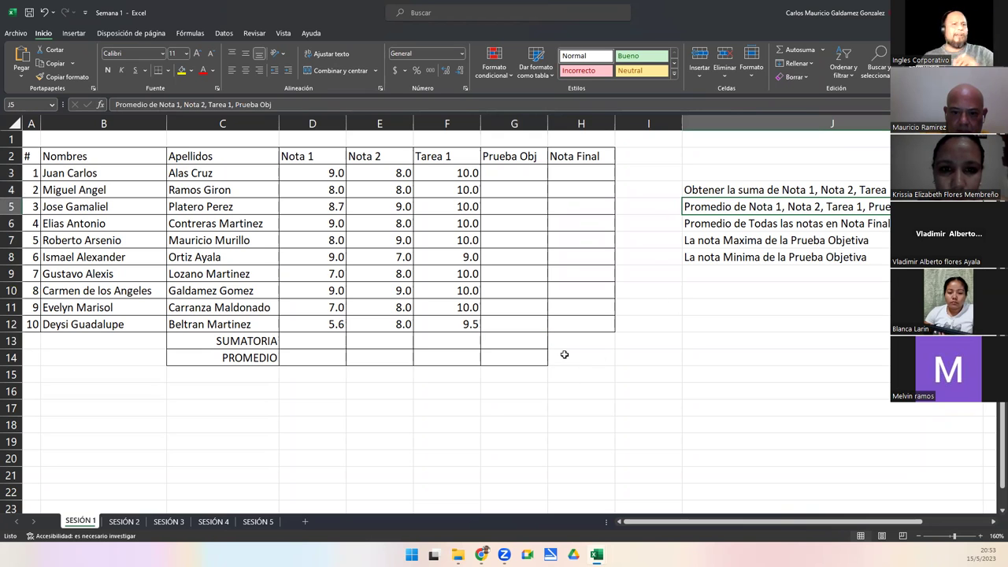
{"action": "left_click", "coordinate": [306, 355]}
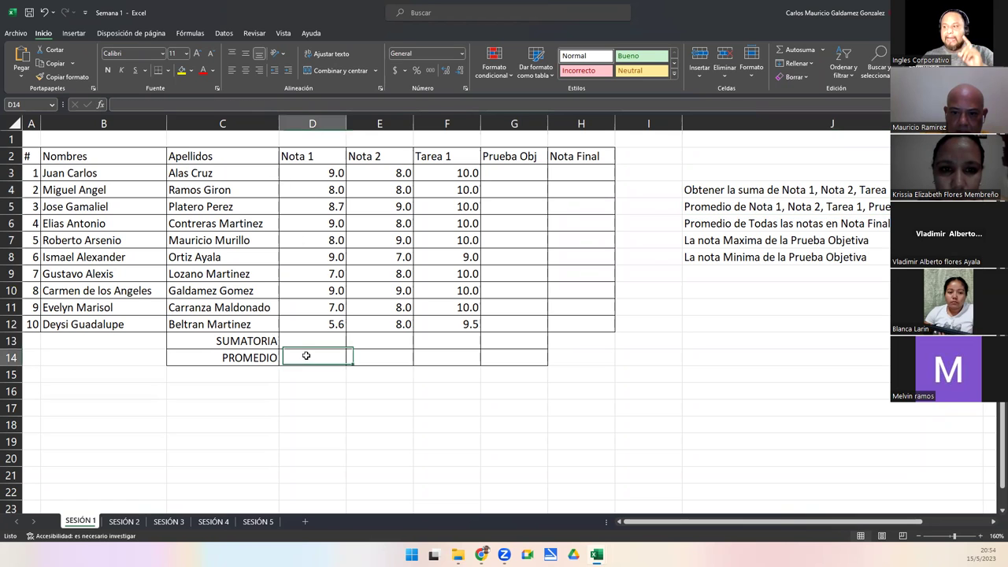
{"action": "left_click_drag", "start_coordinate": [321, 173], "coordinate": [507, 341]}
{"action": "left_click", "coordinate": [312, 341]}
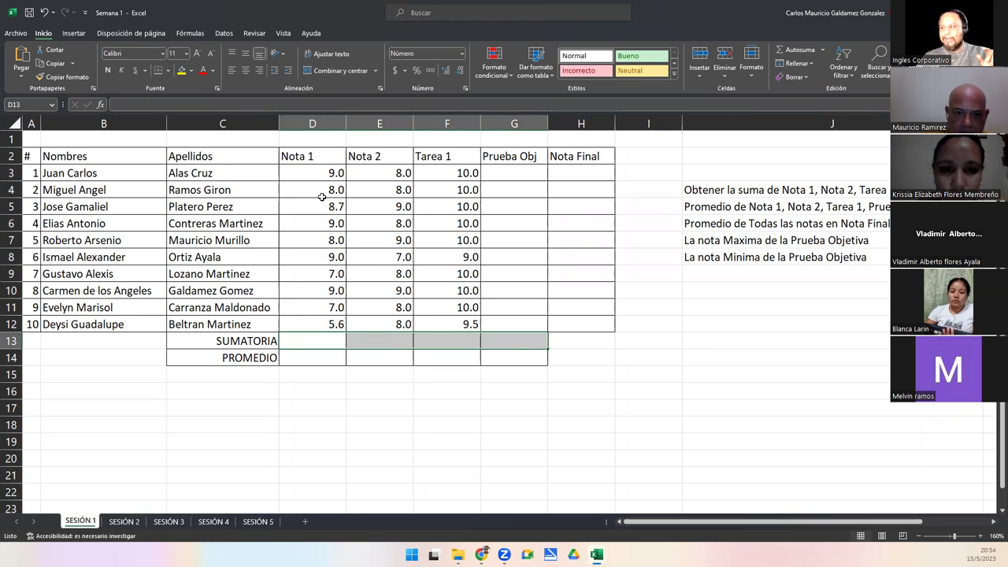
{"action": "left_click_drag", "start_coordinate": [300, 173], "coordinate": [307, 324]}
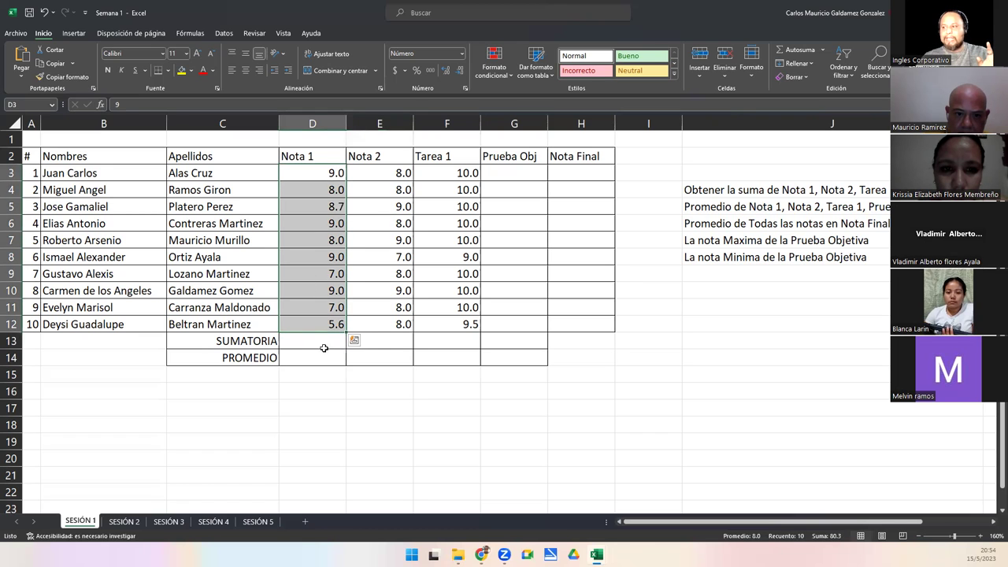
{"action": "left_click_drag", "start_coordinate": [384, 176], "coordinate": [382, 325]}
{"action": "left_click", "coordinate": [379, 355]}
{"action": "left_click_drag", "start_coordinate": [469, 189], "coordinate": [455, 335]}
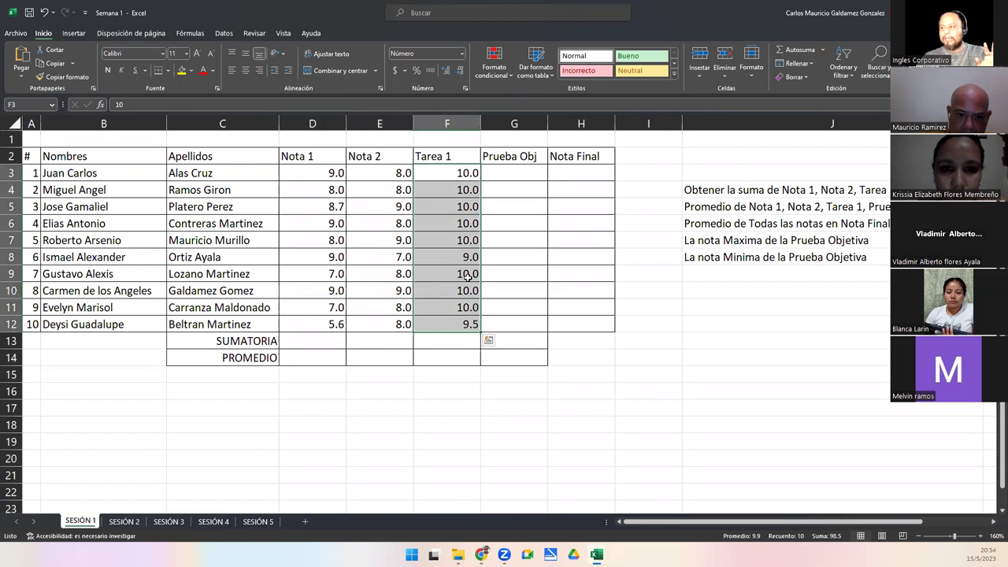
{"action": "left_click", "coordinate": [453, 356]}
{"action": "left_click_drag", "start_coordinate": [495, 170], "coordinate": [499, 326]}
{"action": "left_click", "coordinate": [502, 353]}
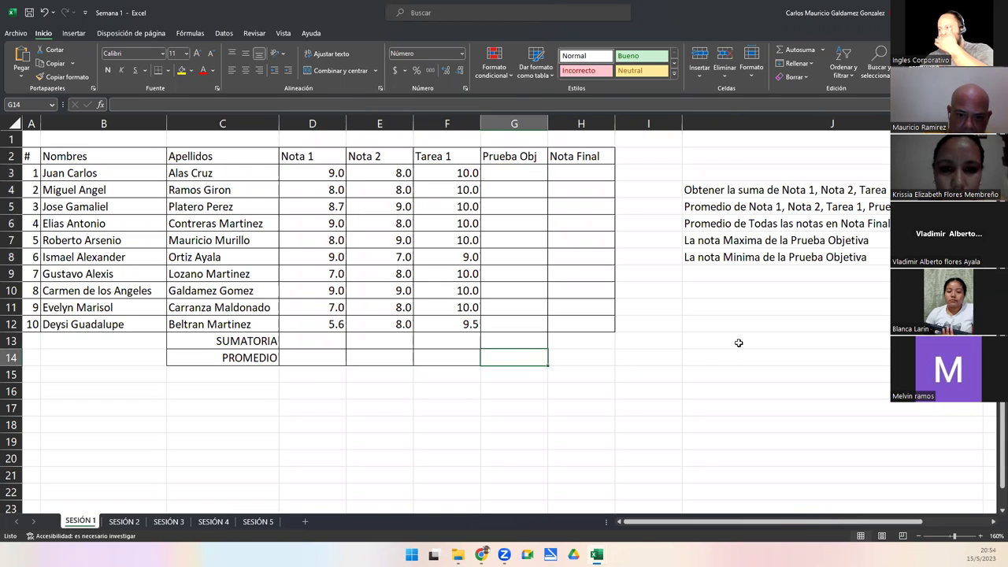
Examine the Nota Final task in J6 against the first student's grades in D3:G3 and the result cell H3.
{"action": "left_click", "coordinate": [705, 224]}
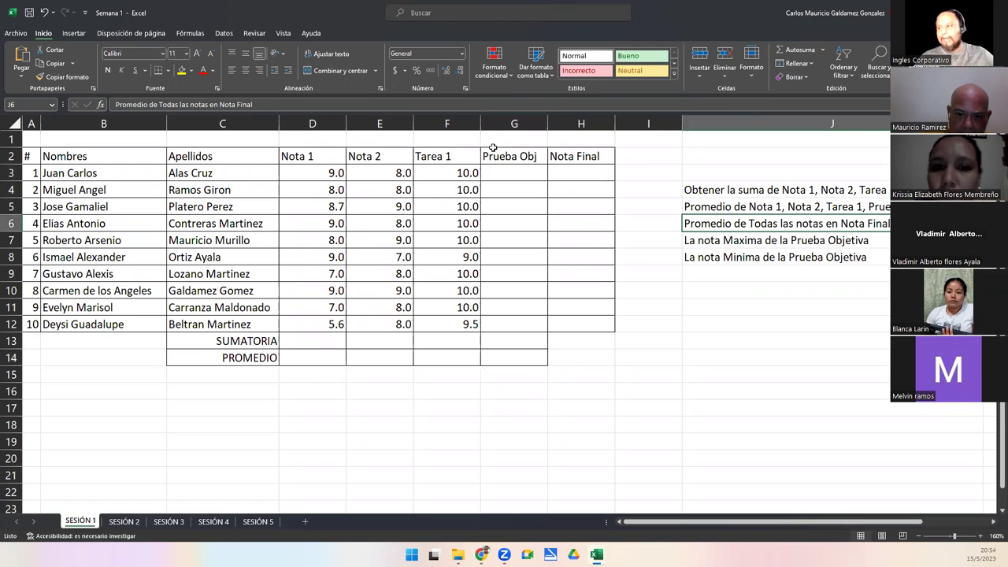
{"action": "left_click_drag", "start_coordinate": [335, 173], "coordinate": [511, 173]}
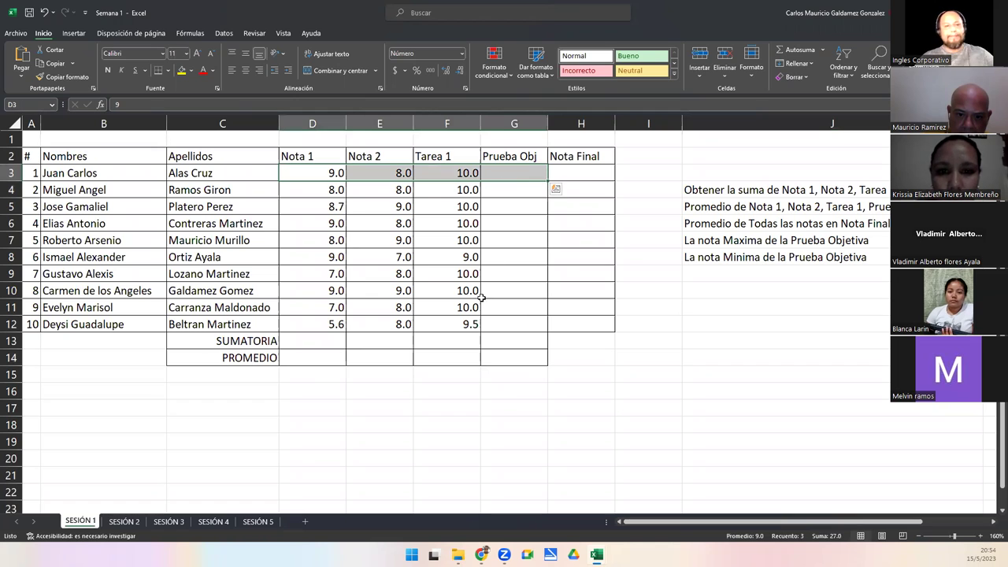
{"action": "left_click", "coordinate": [572, 173]}
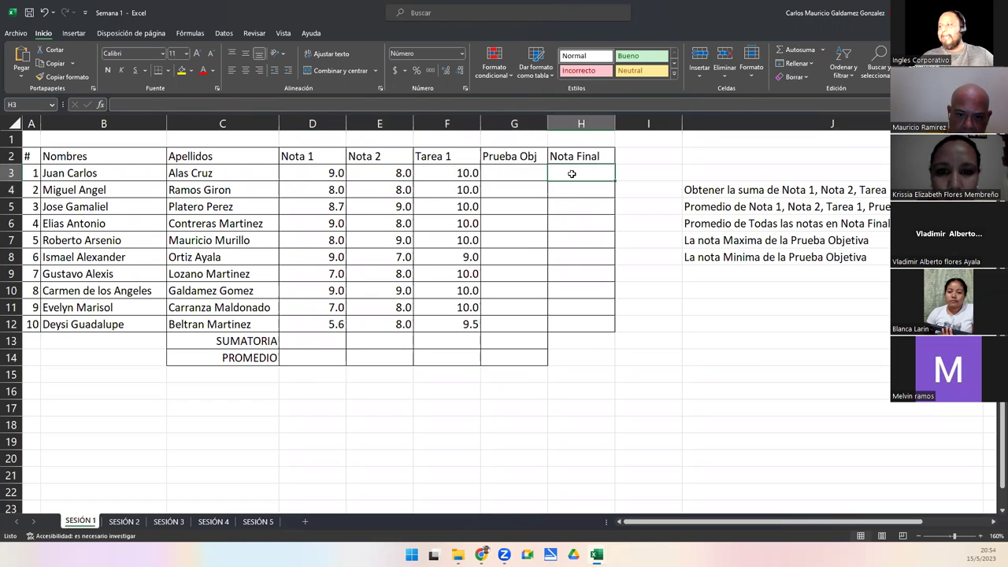
{"action": "left_click_drag", "start_coordinate": [314, 171], "coordinate": [502, 171]}
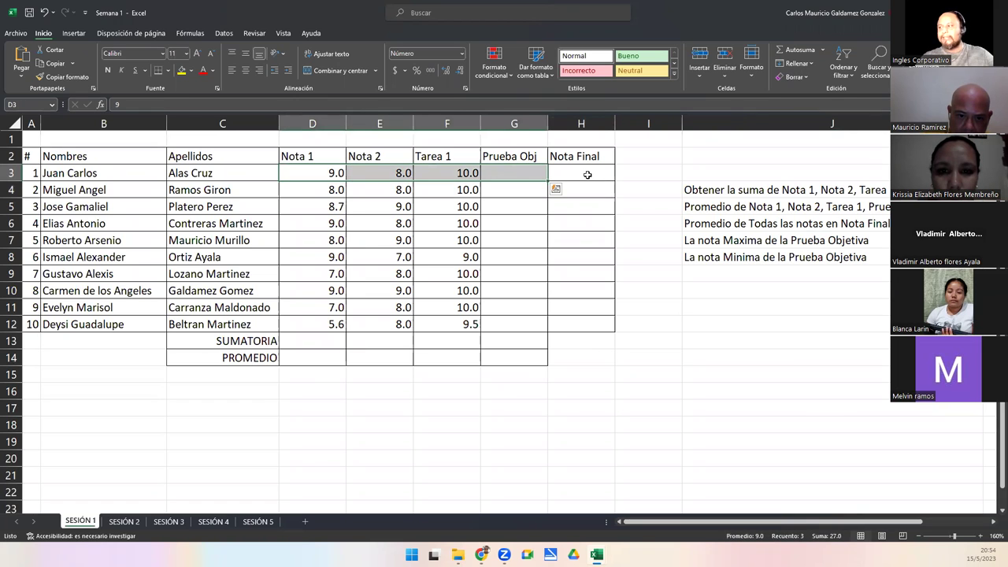
{"action": "left_click", "coordinate": [583, 173]}
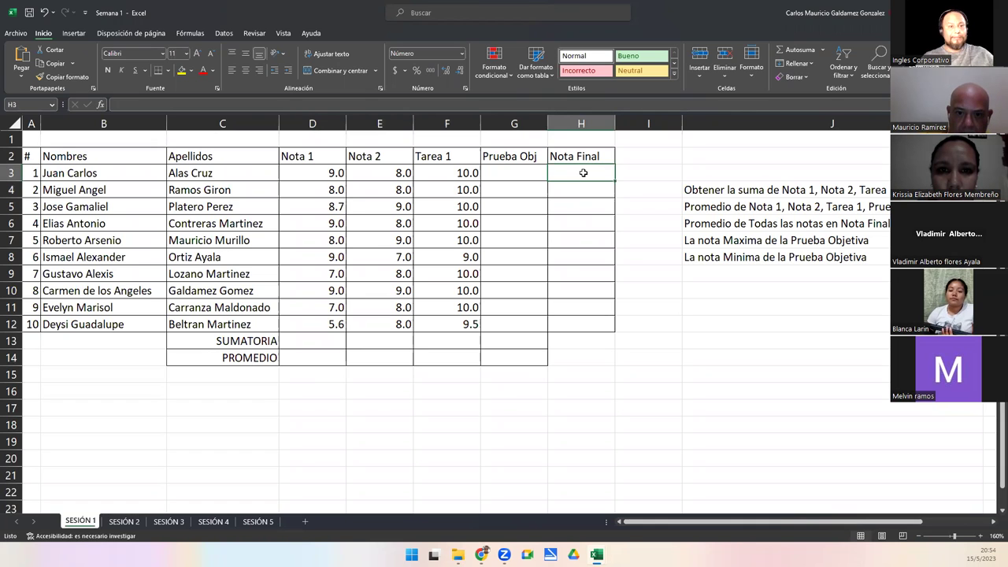
Check the maximum grade task in J7 against the Prueba Obj range G3:G12, and narrow column J.
{"action": "left_click", "coordinate": [732, 239]}
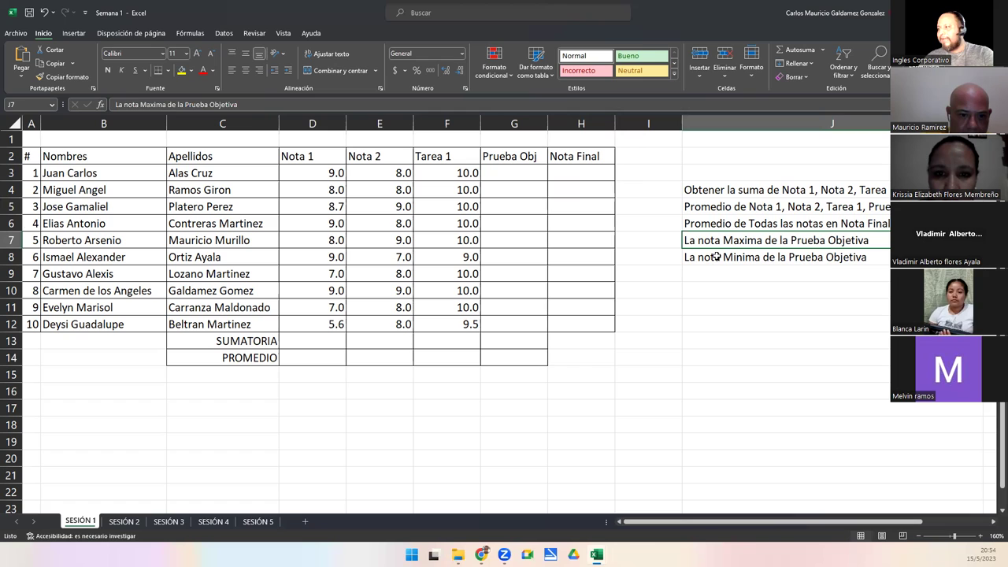
{"action": "left_click_drag", "start_coordinate": [512, 176], "coordinate": [522, 323]}
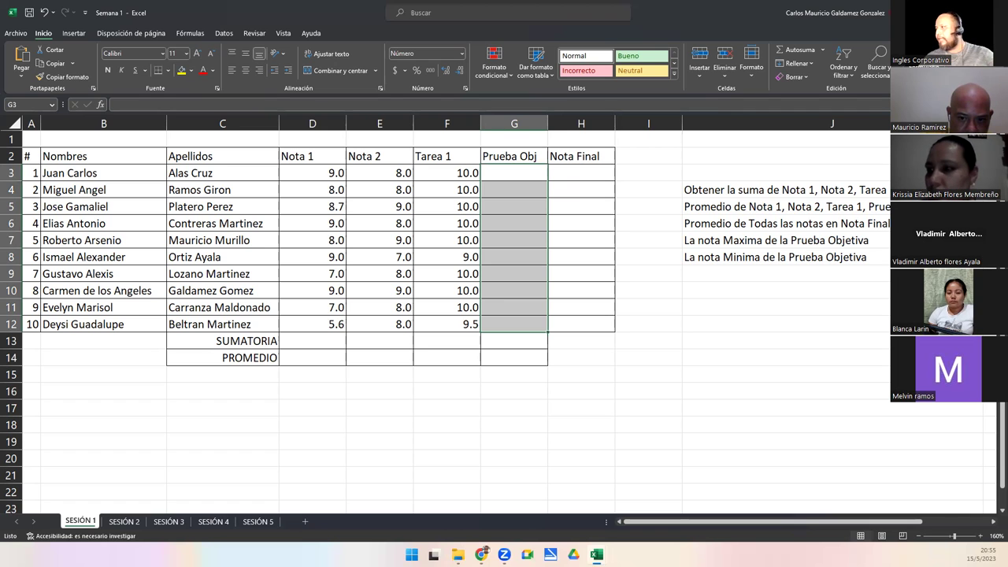
{"action": "left_click_drag", "start_coordinate": [982, 123], "coordinate": [899, 124]}
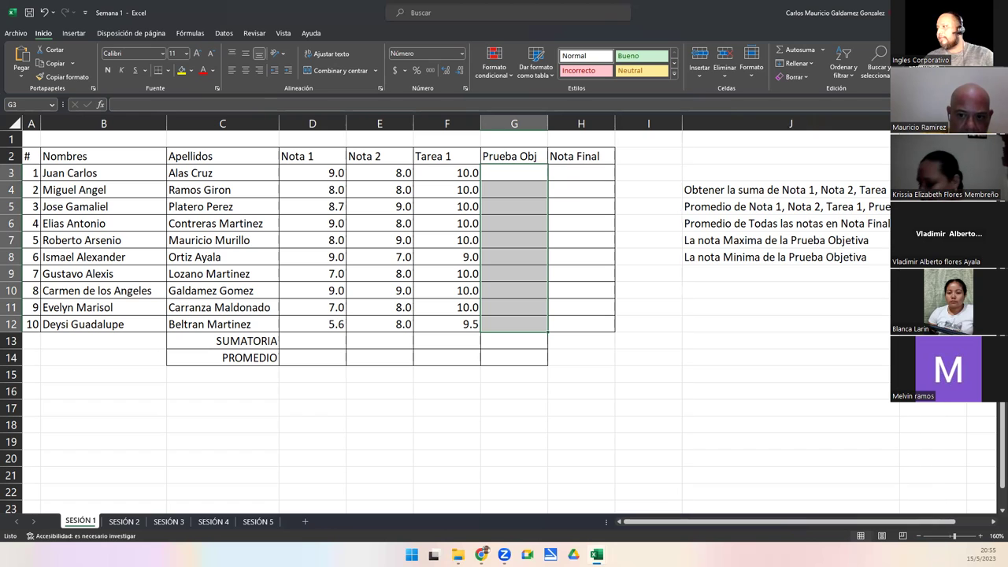
Check the maximum grade's result cell K7 and the minimum grade task for the Prueba Objetiva in J8.
{"action": "left_click_drag", "start_coordinate": [648, 240], "coordinate": [648, 256]}
{"action": "key", "text": "shift+Up"}
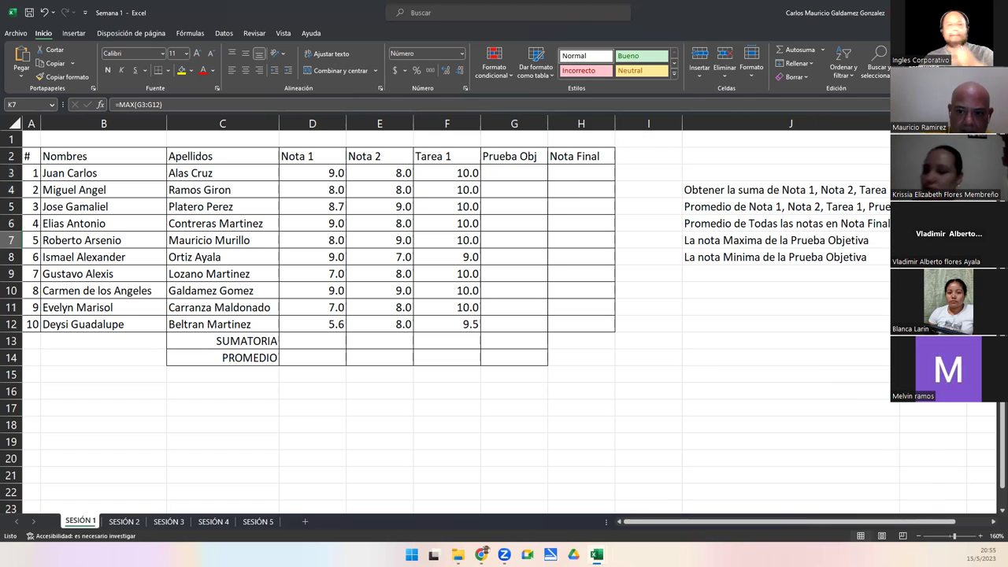
{"action": "left_click", "coordinate": [825, 254]}
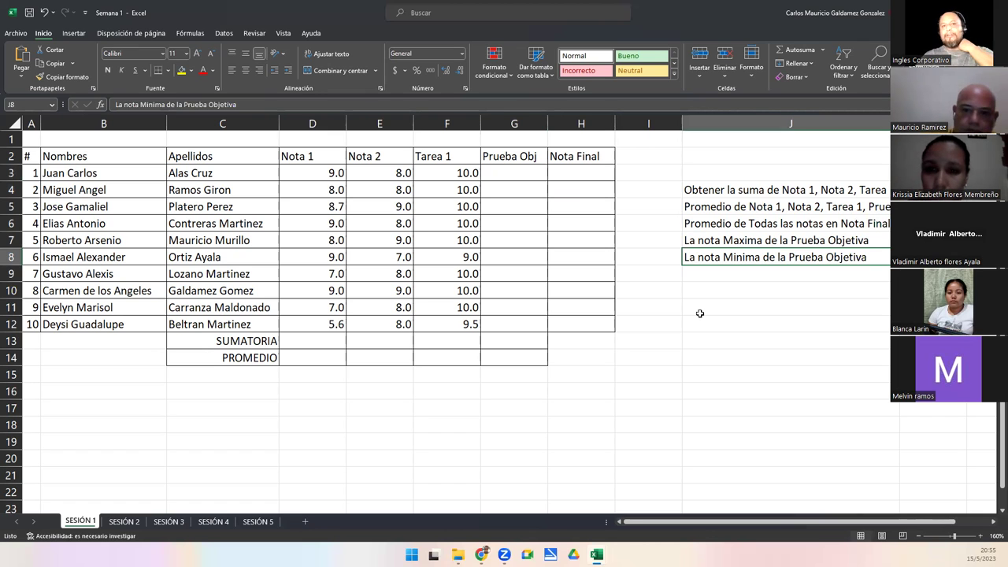
{"action": "left_click", "coordinate": [708, 318]}
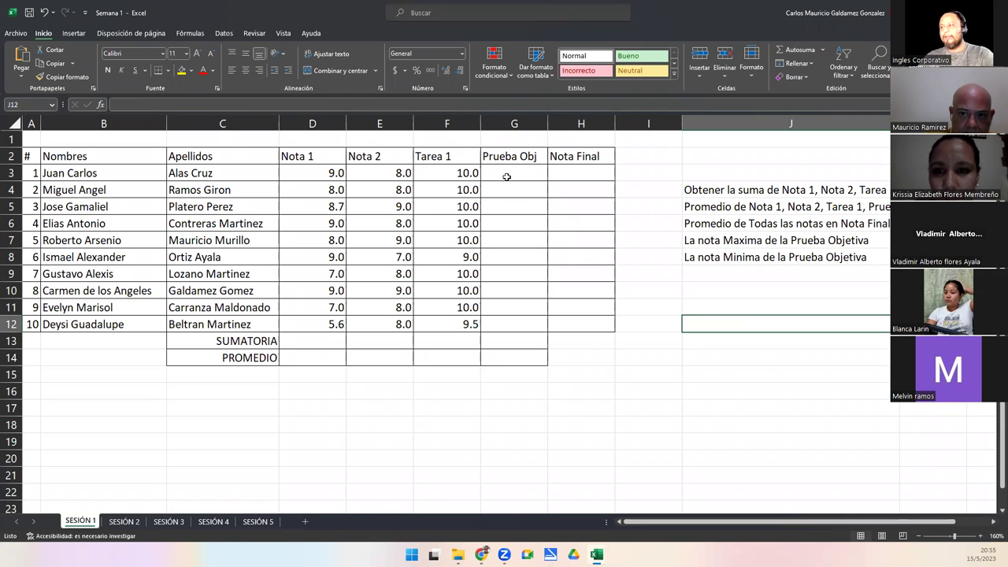
Examine the empty Prueba Obj range G3:G12 and the Nota Final range H3:H12 against the existing grades.
{"action": "left_click_drag", "start_coordinate": [504, 178], "coordinate": [517, 323]}
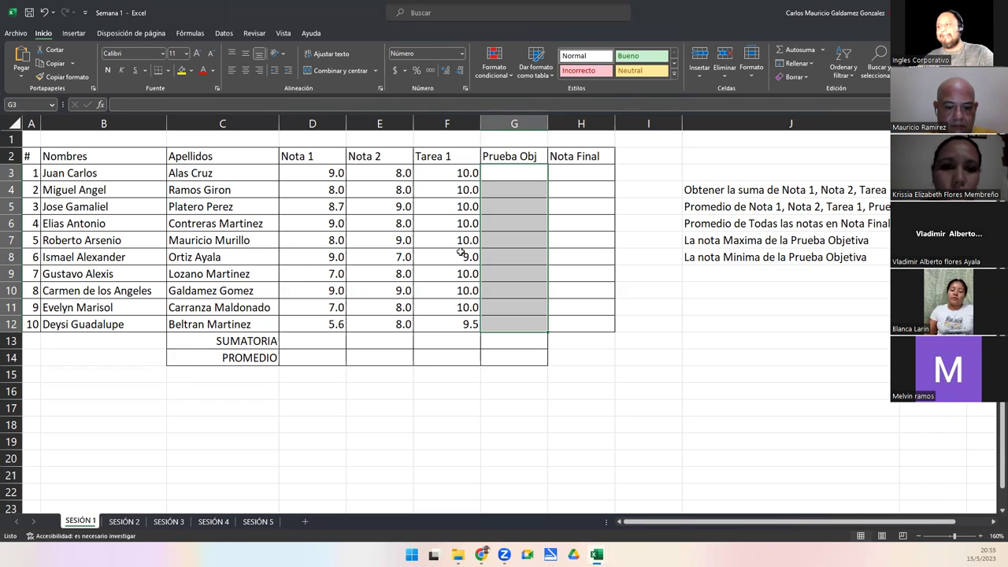
{"action": "left_click_drag", "start_coordinate": [589, 173], "coordinate": [588, 327]}
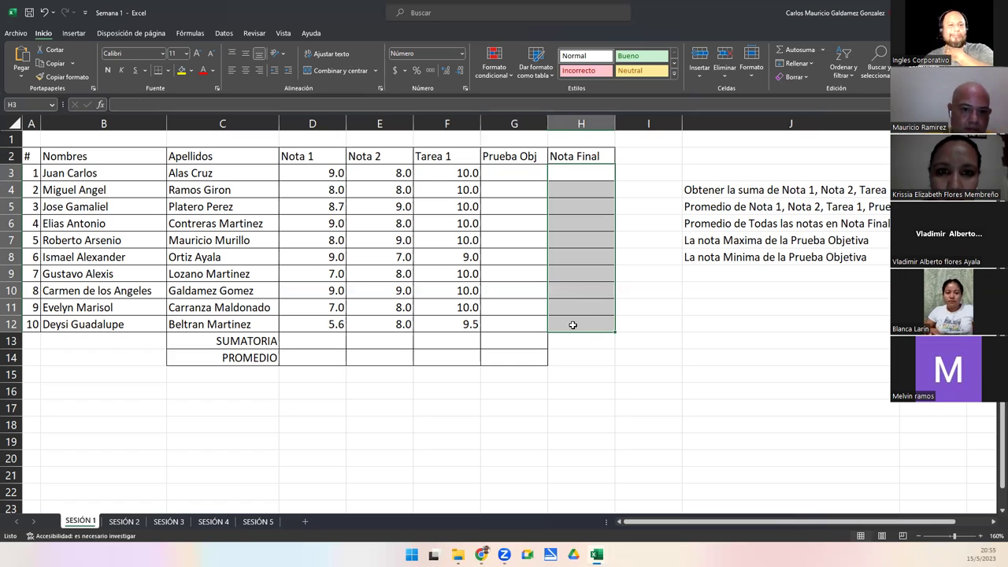
{"action": "left_click", "coordinate": [494, 175]}
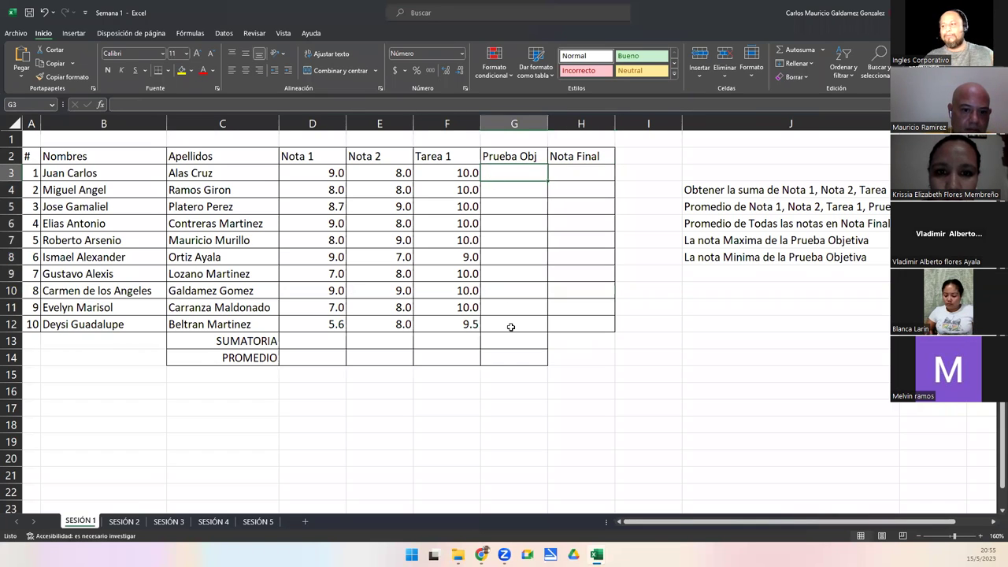
{"action": "left_click", "coordinate": [511, 291]}
{"action": "left_click", "coordinate": [512, 326]}
{"action": "left_click", "coordinate": [512, 237]}
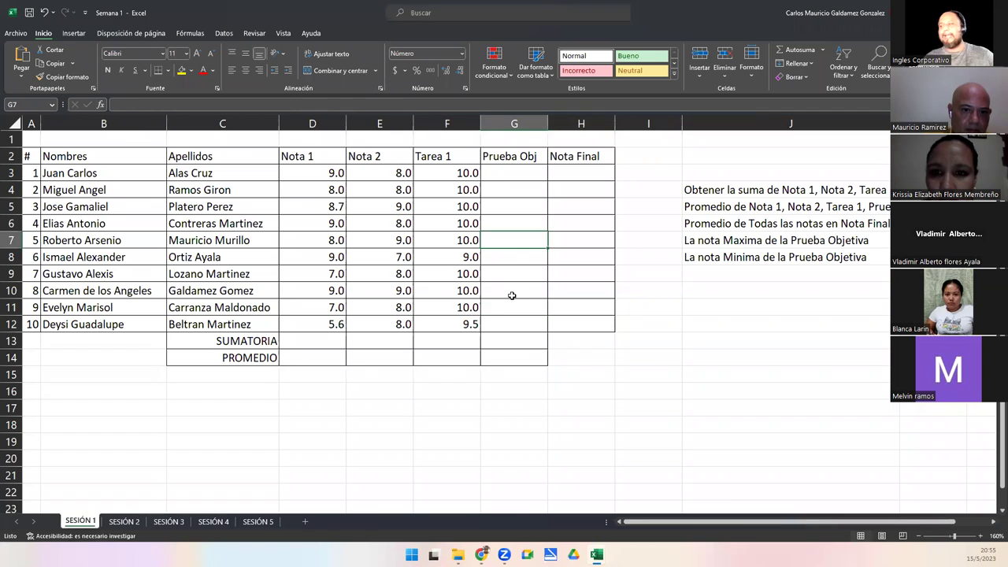
{"action": "left_click_drag", "start_coordinate": [520, 173], "coordinate": [518, 317]}
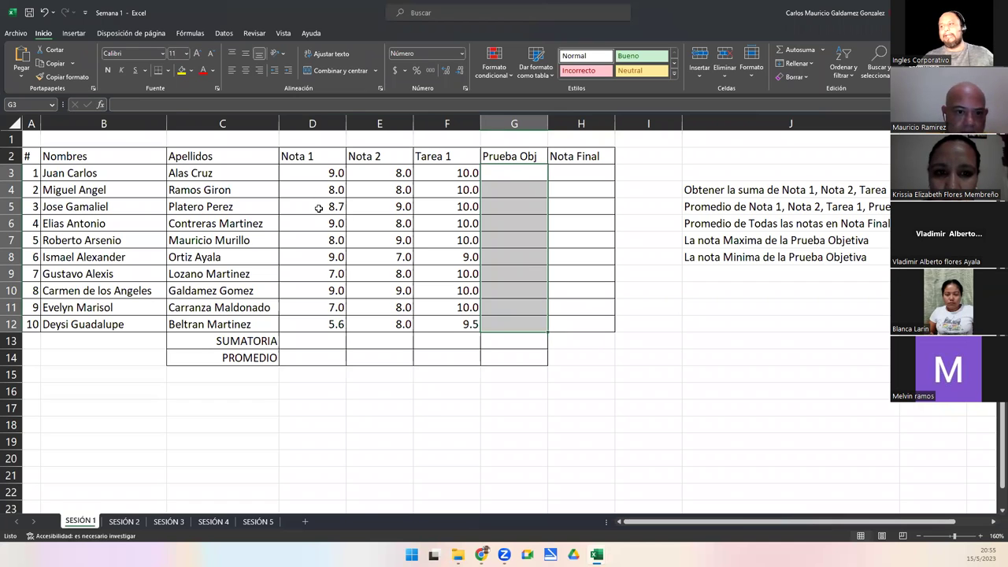
{"action": "left_click_drag", "start_coordinate": [508, 169], "coordinate": [509, 322]}
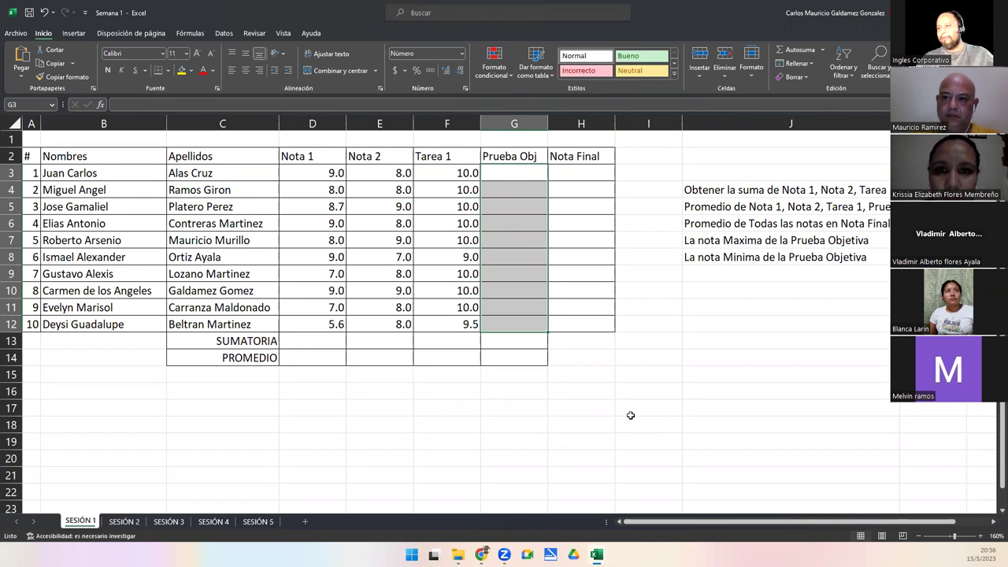
{"action": "left_click", "coordinate": [389, 267]}
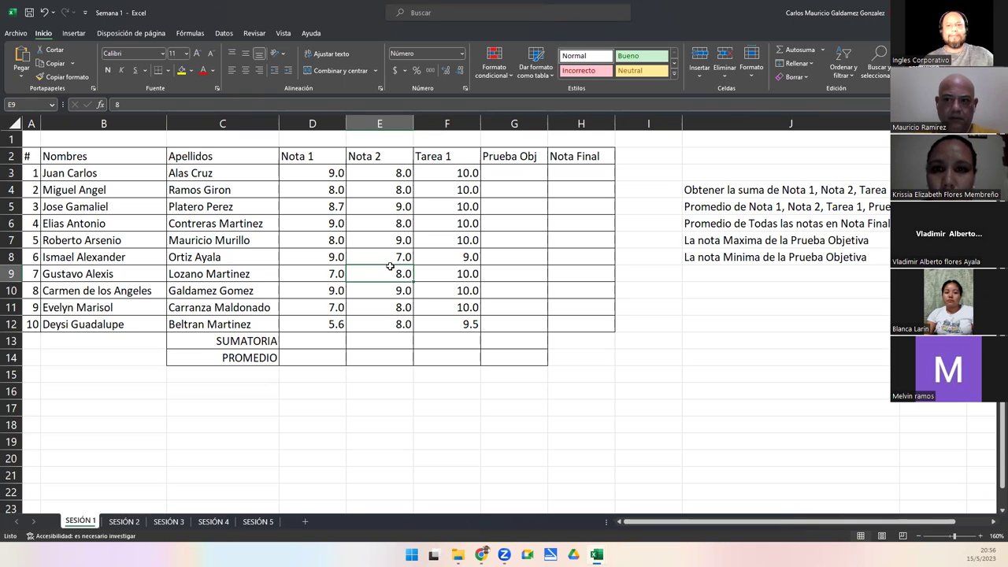
{"action": "left_click", "coordinate": [284, 359]}
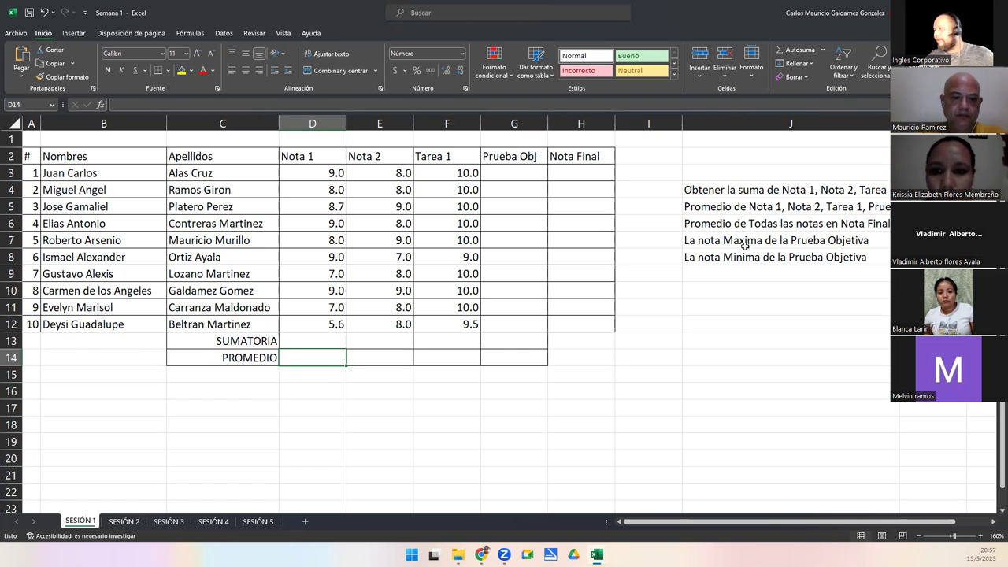
Narrow column J slightly, and check the maximum and minimum tasks in J7 and J8 with their adjacent result cells.
{"action": "left_click_drag", "start_coordinate": [898, 124], "coordinate": [875, 123]}
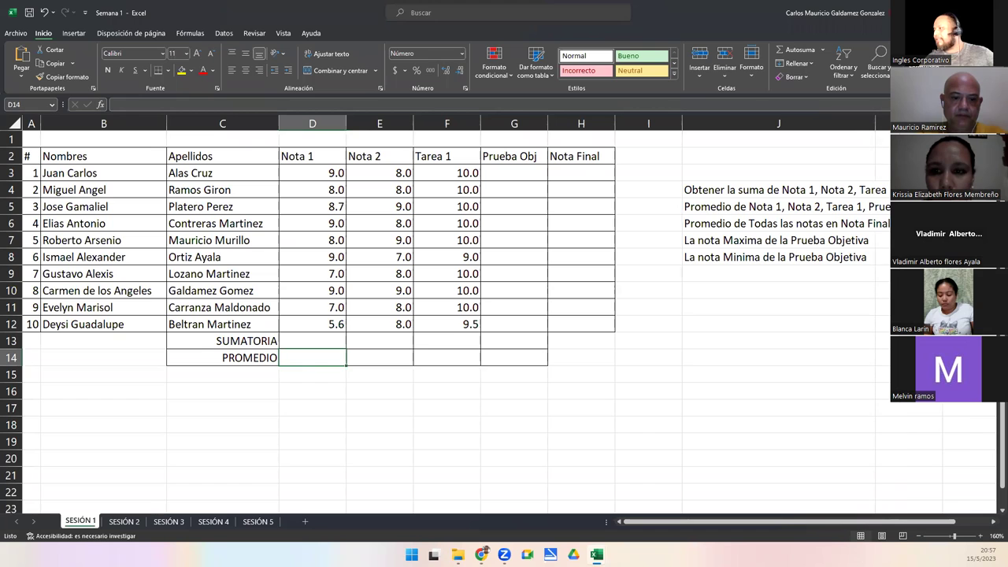
{"action": "left_click", "coordinate": [713, 240]}
{"action": "left_click", "coordinate": [887, 240]}
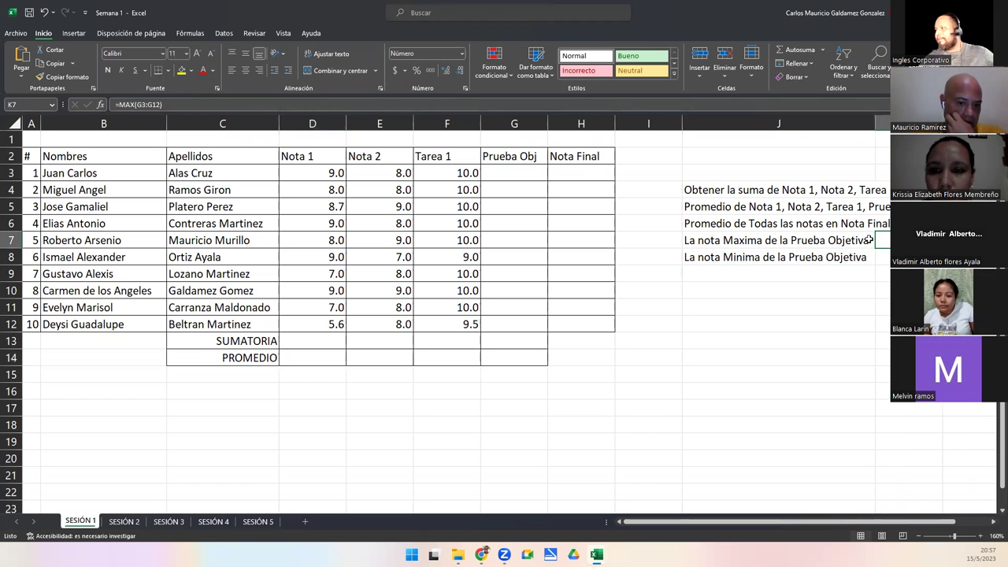
{"action": "left_click", "coordinate": [787, 258]}
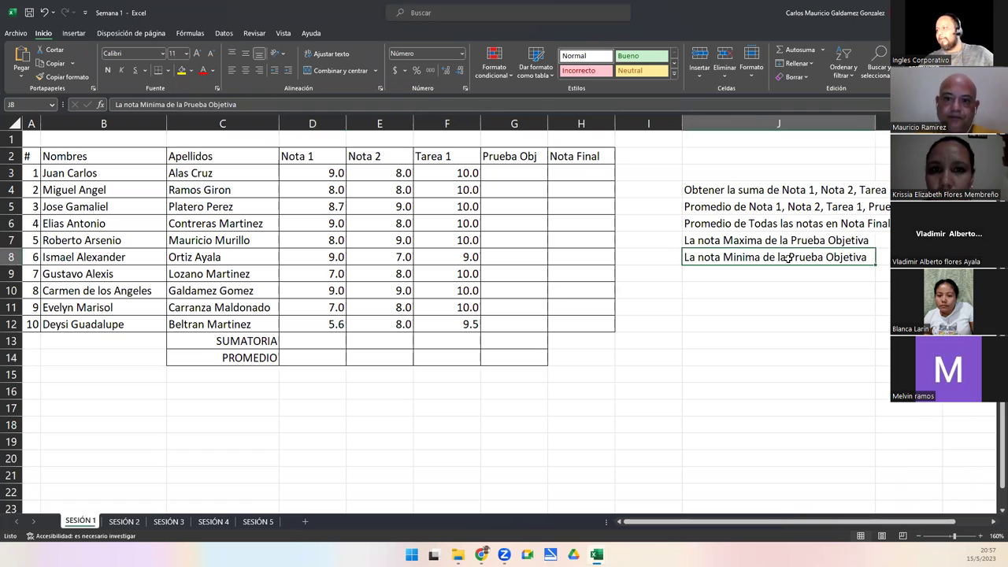
{"action": "key", "text": "Right"}
{"action": "left_click", "coordinate": [821, 289]}
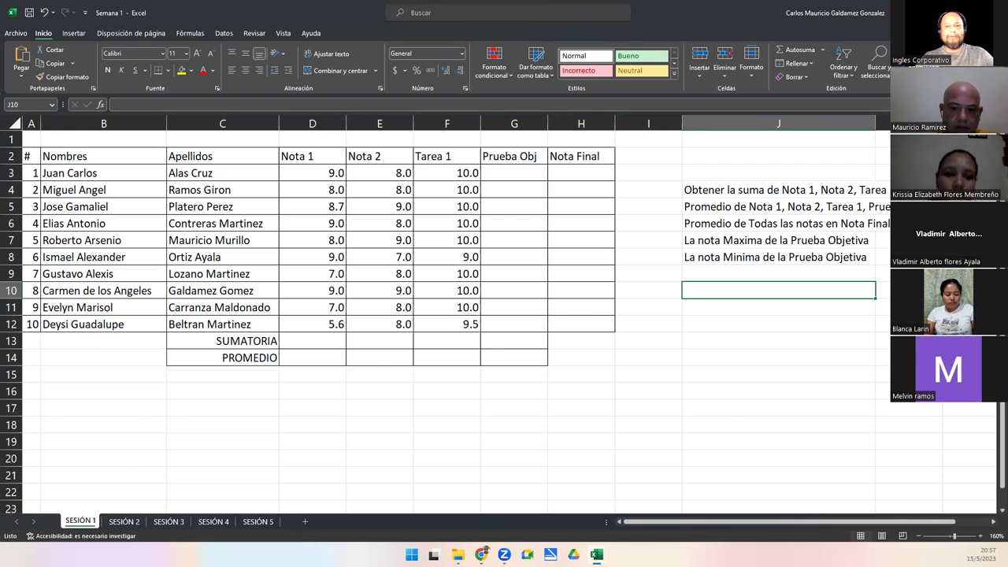
Switch to Canva to view the 2. EXCEL INTERMEDIO folder, and advance the open presentation to the questions slide.
{"action": "key", "text": "alt+Tab"}
{"action": "left_click", "coordinate": [195, 14]}
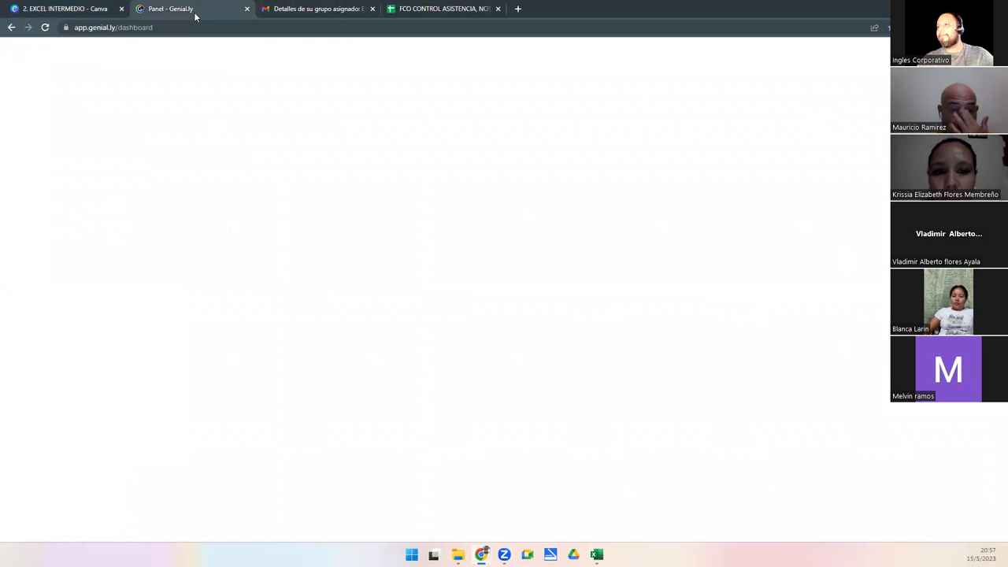
{"action": "left_click", "coordinate": [65, 8]}
{"action": "scroll", "coordinate": [649, 393], "scroll_direction": "down", "scroll_amount": 5}
{"action": "scroll", "coordinate": [649, 392], "scroll_direction": "up", "scroll_amount": 5}
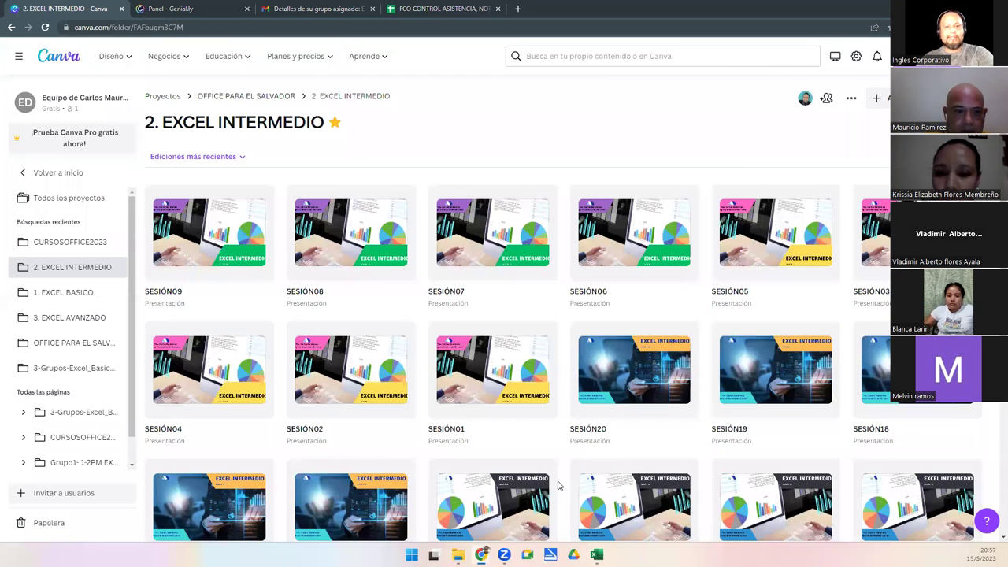
{"action": "key", "text": "alt+Tab"}
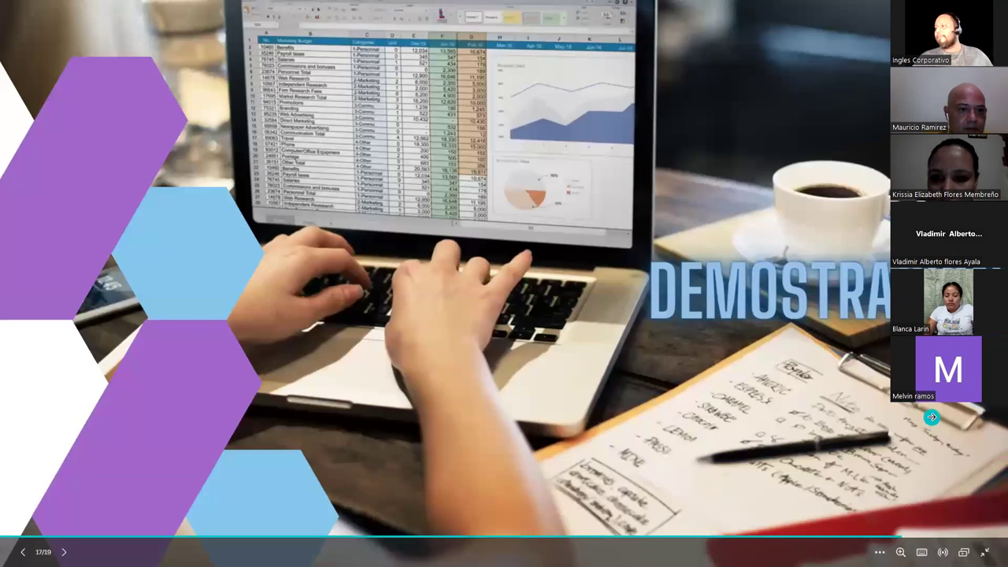
{"action": "key", "text": "Right"}
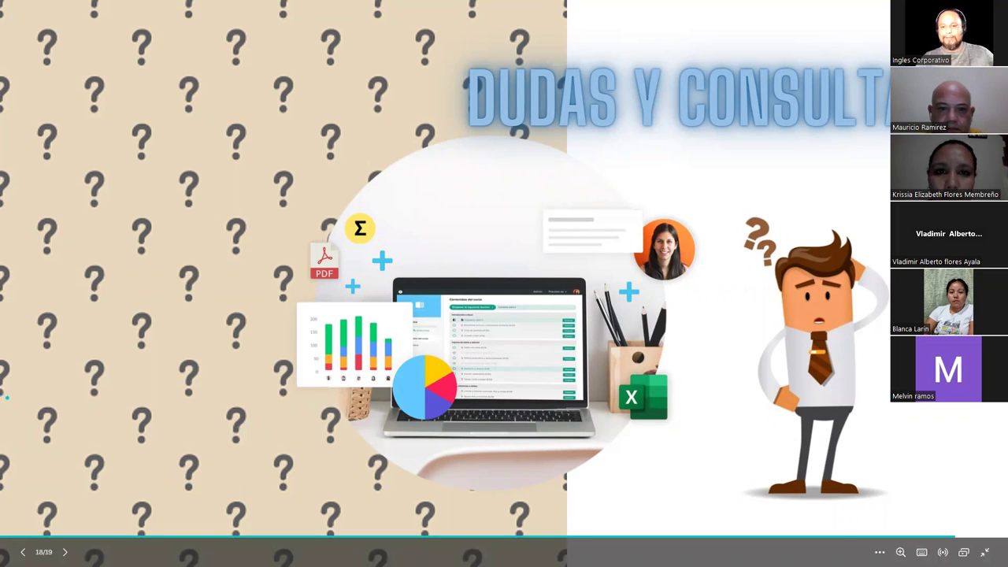
Return to the Semana 1 workbook in Excel and examine the Nota Final task in J6 against H3:H12 and the first student's row.
{"action": "key", "text": "alt+Tab"}
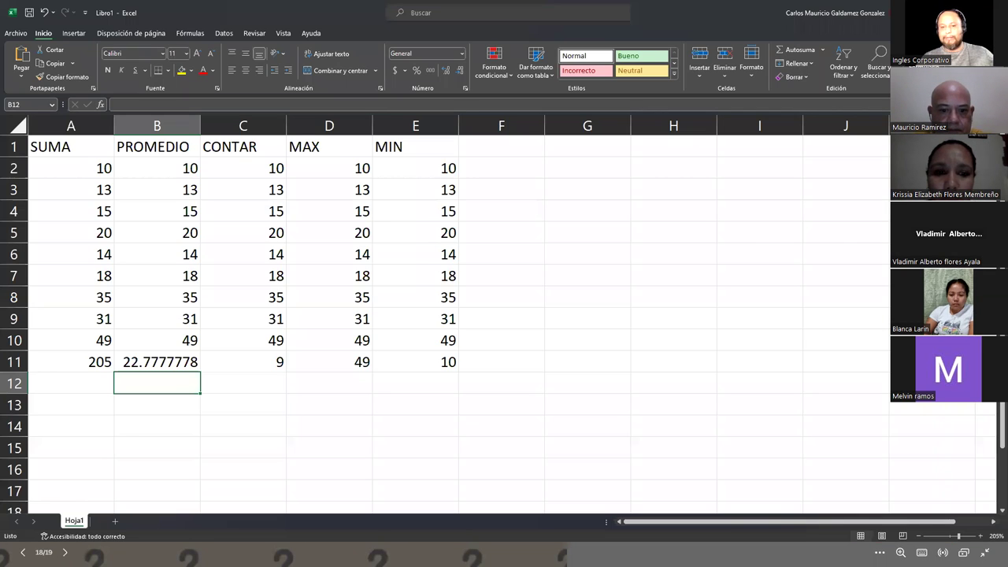
{"action": "key", "text": "alt+Tab"}
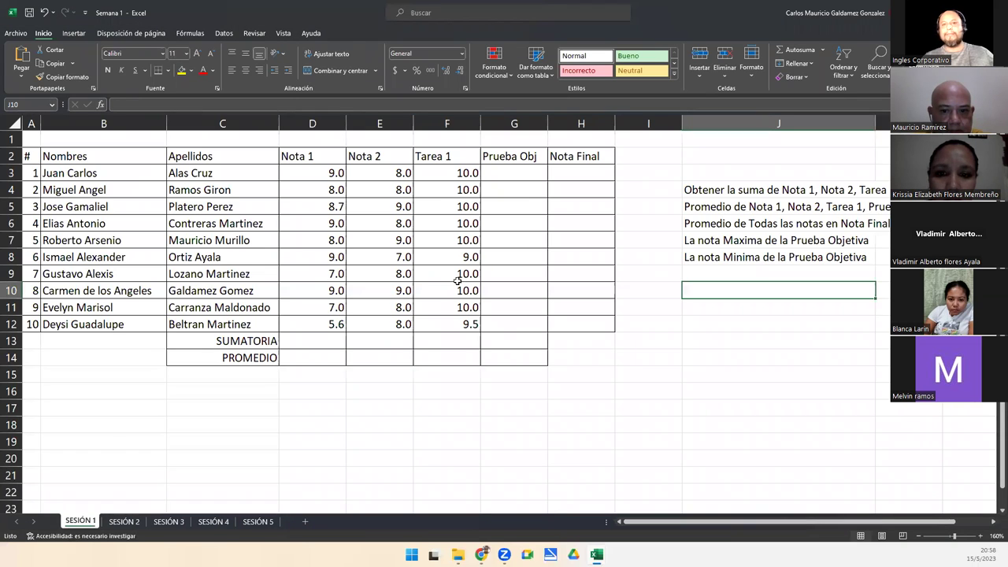
{"action": "left_click_drag", "start_coordinate": [580, 172], "coordinate": [583, 319]}
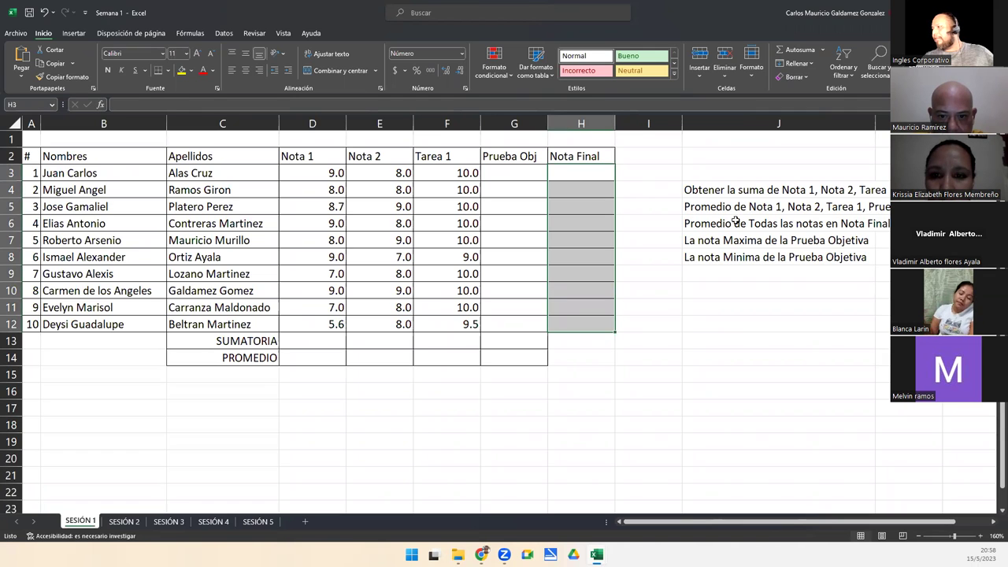
{"action": "left_click", "coordinate": [698, 223]}
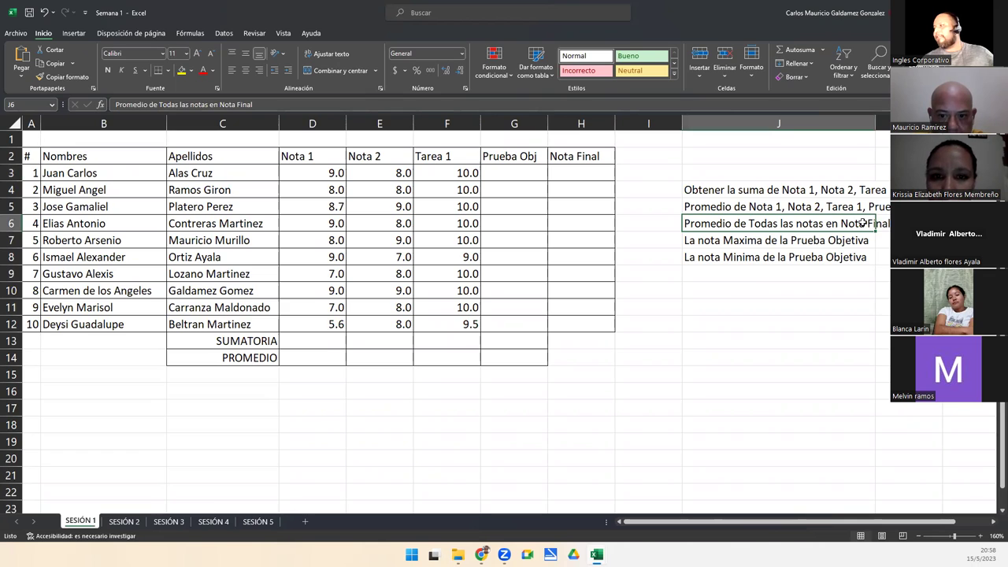
{"action": "left_click", "coordinate": [674, 307]}
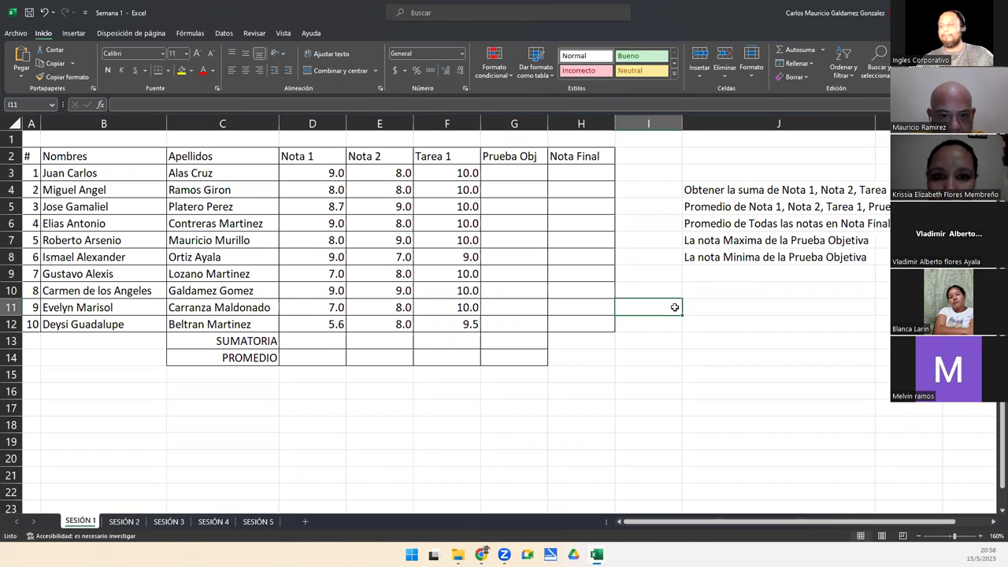
{"action": "left_click", "coordinate": [692, 276]}
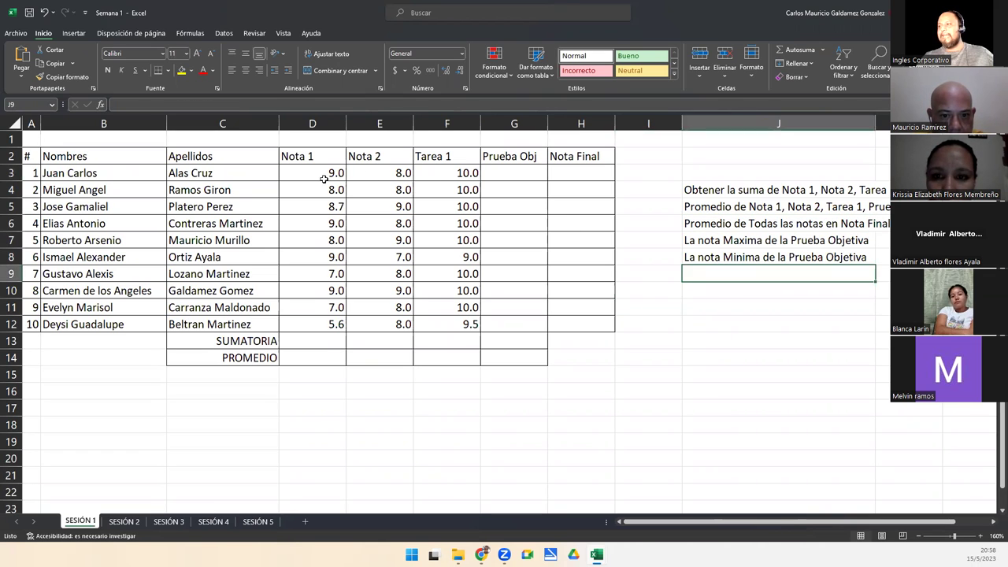
{"action": "left_click_drag", "start_coordinate": [307, 178], "coordinate": [560, 178]}
{"action": "left_click", "coordinate": [559, 175]}
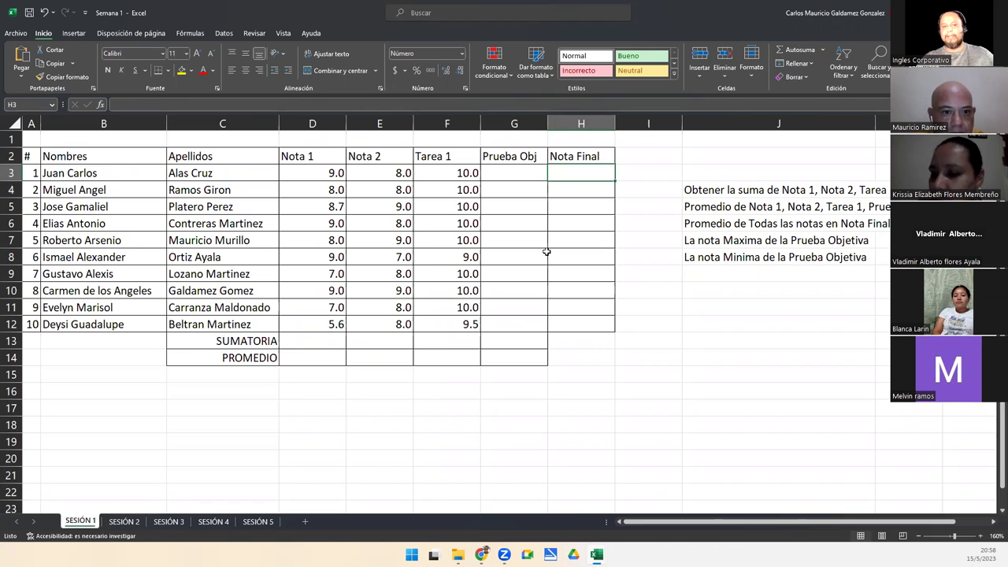
Enter 7 as the first student's Prueba Obj grade in G3.
{"action": "left_click", "coordinate": [512, 179]}
{"action": "type", "text": "7"}
{"action": "key", "text": "Return"}
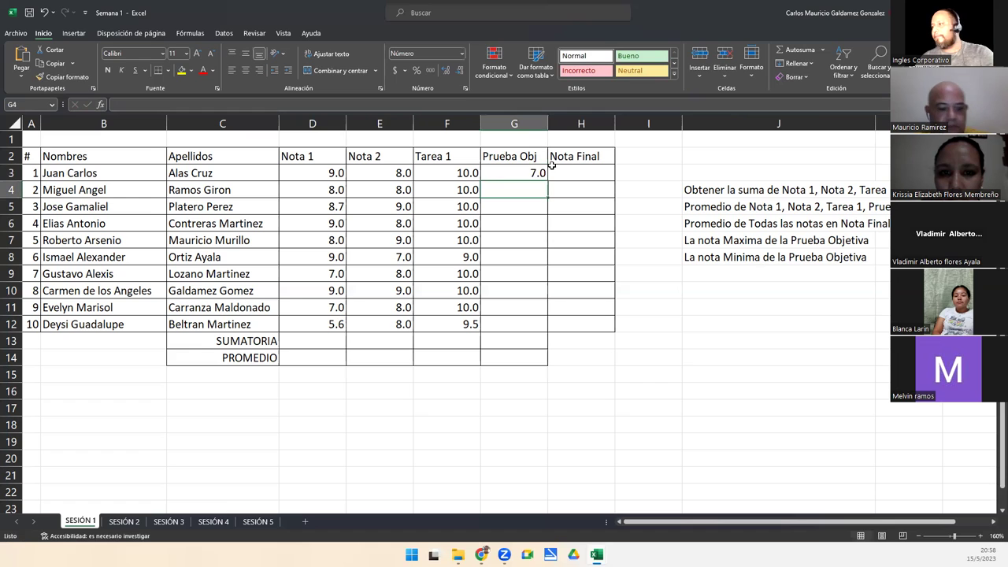
Calculate the first student's Nota Final in H3 with =PROMEDIO(D3:G3).
{"action": "left_click", "coordinate": [572, 170]}
{"action": "type", "text": "=prome"}
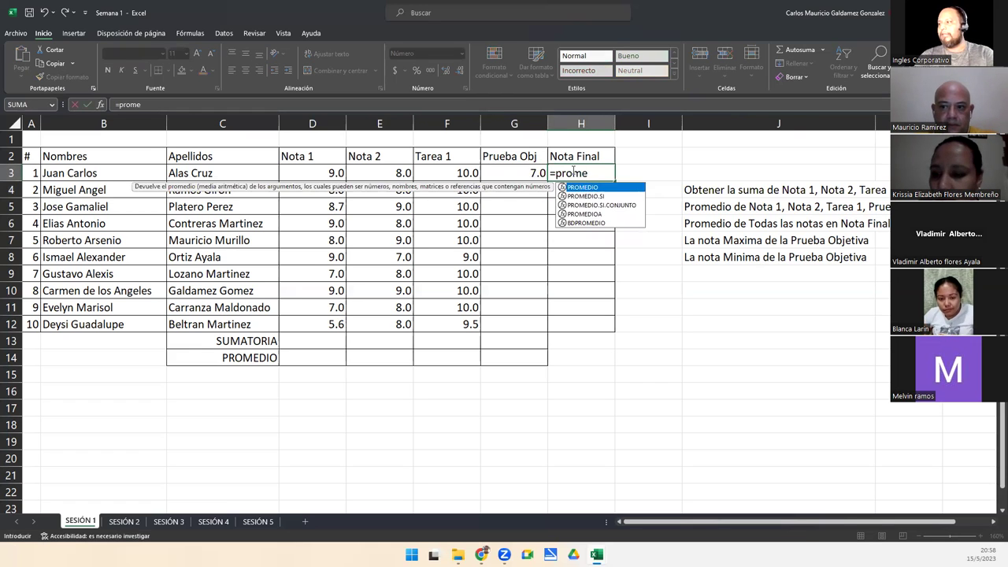
{"action": "key", "text": "Tab"}
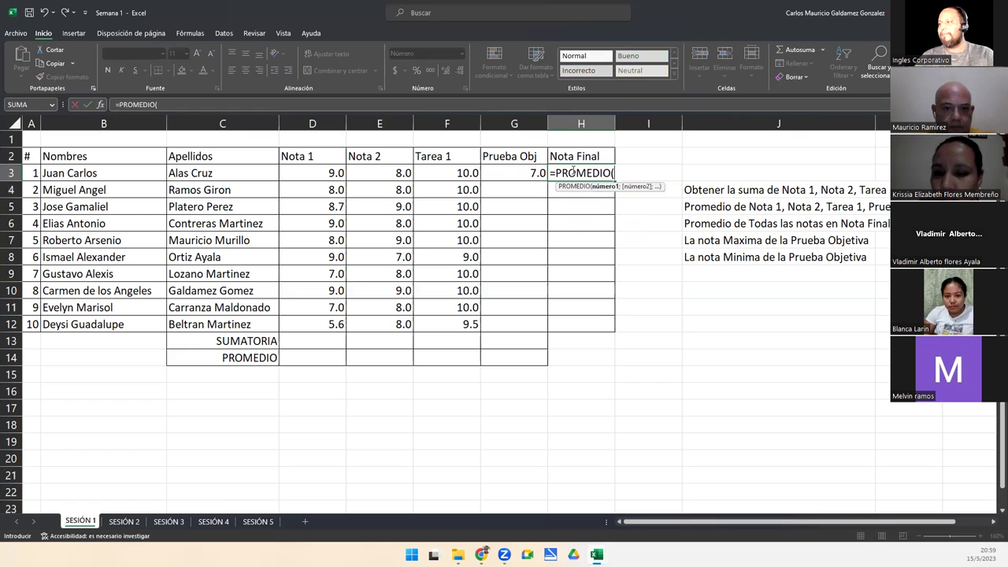
{"action": "left_click_drag", "start_coordinate": [307, 174], "coordinate": [496, 174]}
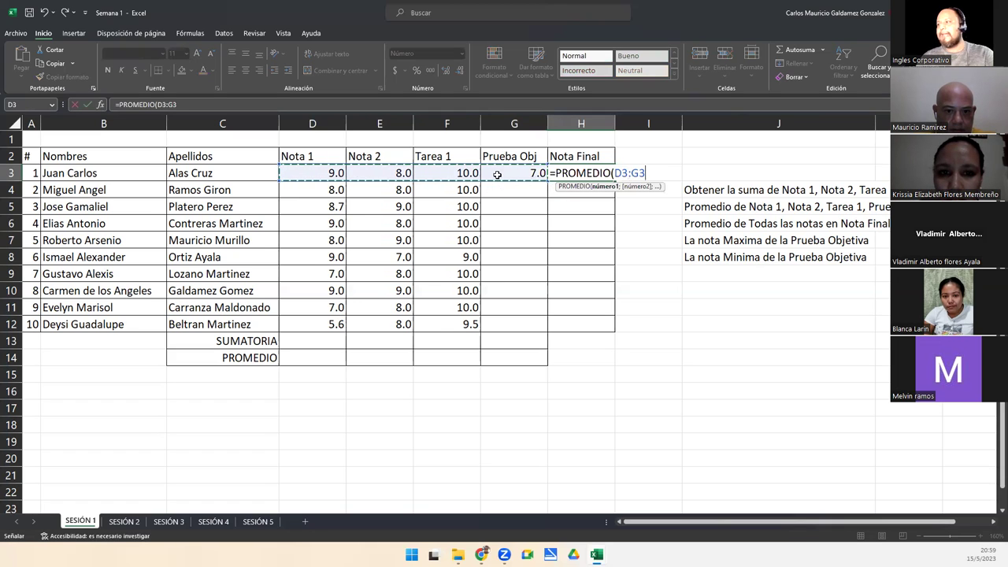
{"action": "type", "text": ")"}
{"action": "key", "text": "ctrl+Return"}
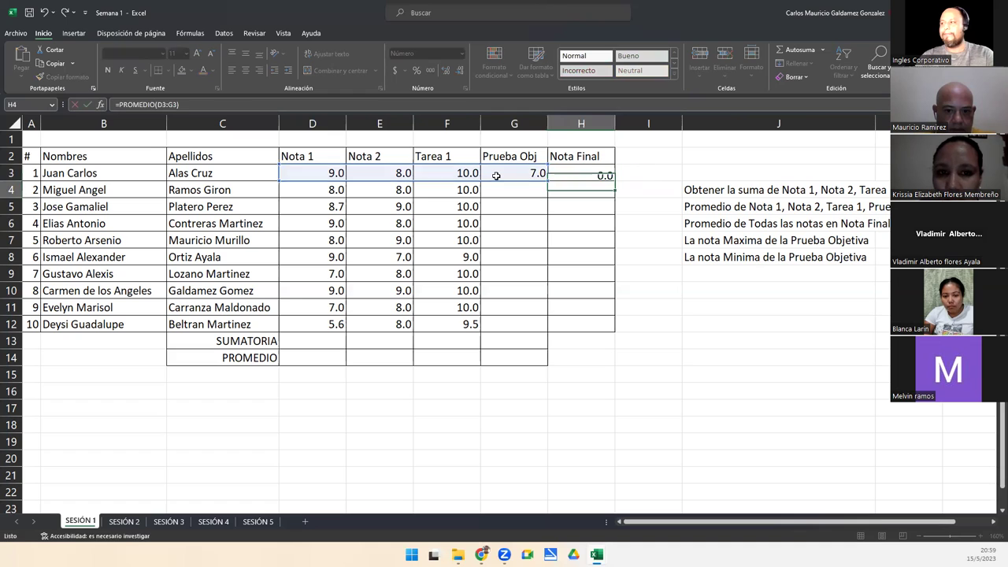
Check the Nota Final in H3 against the grades in D3:G3, and review the maximum and minimum tasks in J7:J8.
{"action": "left_click_drag", "start_coordinate": [334, 173], "coordinate": [517, 173]}
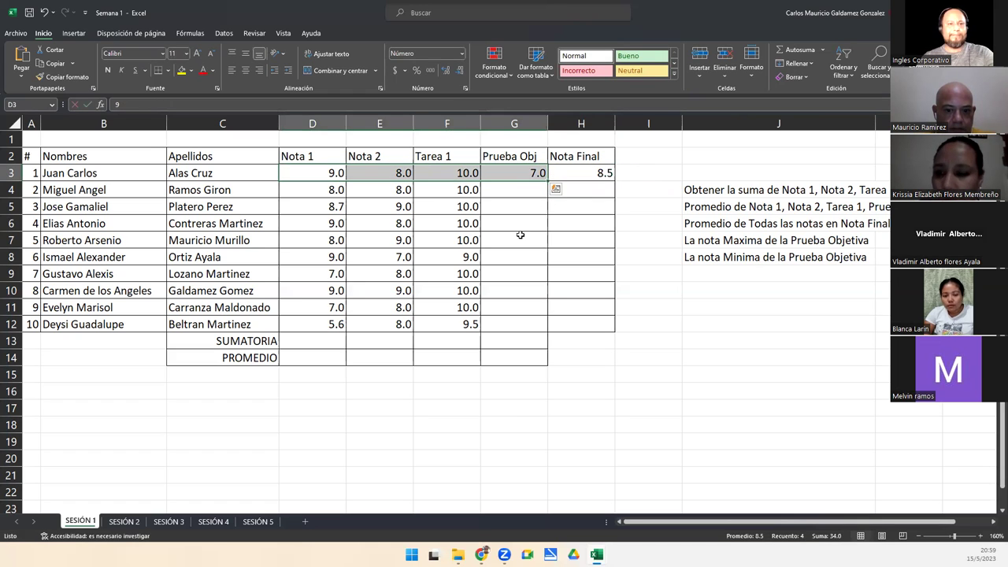
{"action": "left_click", "coordinate": [582, 168]}
{"action": "left_click_drag", "start_coordinate": [548, 174], "coordinate": [535, 171]}
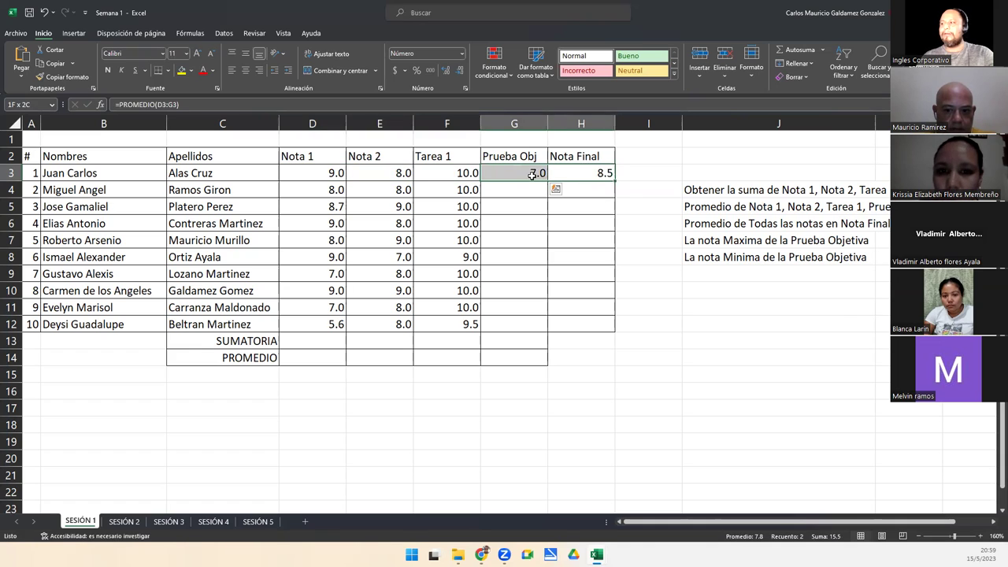
{"action": "left_click", "coordinate": [588, 167]}
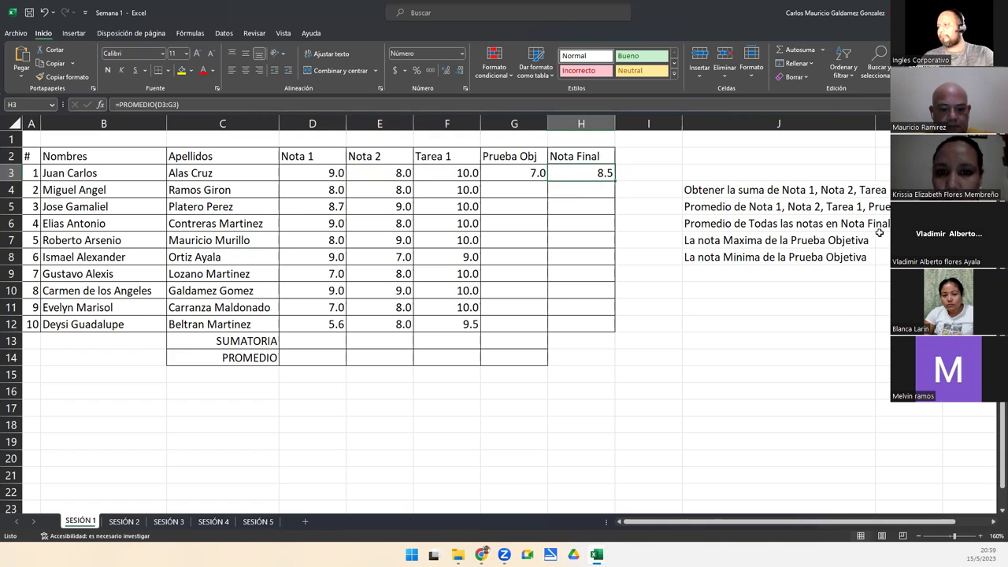
{"action": "left_click_drag", "start_coordinate": [847, 246], "coordinate": [844, 255]}
{"action": "left_click", "coordinate": [845, 244]}
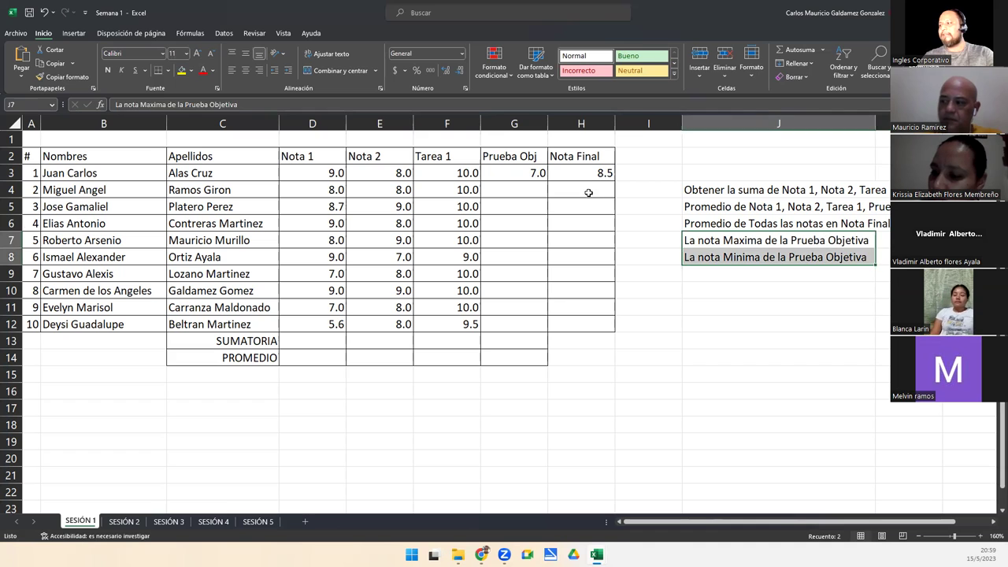
Clear the first student's example Prueba Obj and Nota Final values from G3:H3.
{"action": "left_click_drag", "start_coordinate": [524, 173], "coordinate": [575, 175]}
{"action": "key", "text": "Delete"}
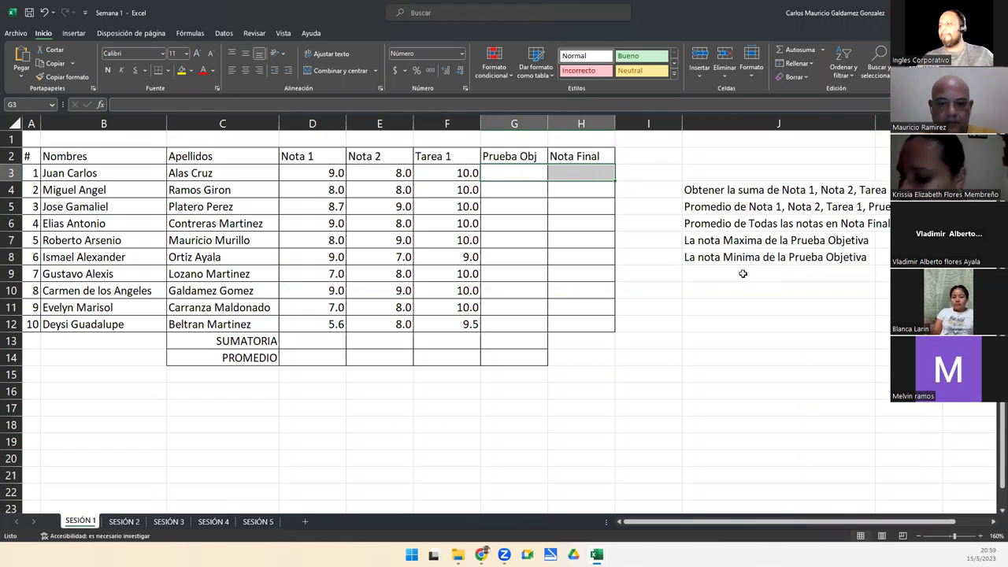
{"action": "left_click", "coordinate": [805, 252]}
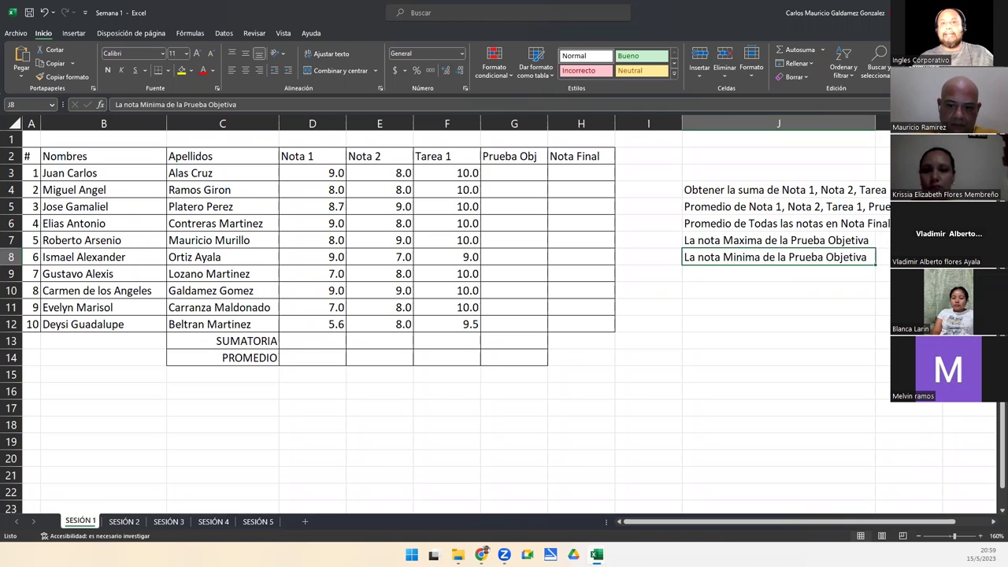
Switch to the Canva presentation in Chrome, advance to the closing ¡Muchas gracias! slide and exit presentation mode.
{"action": "key", "text": "alt+Tab"}
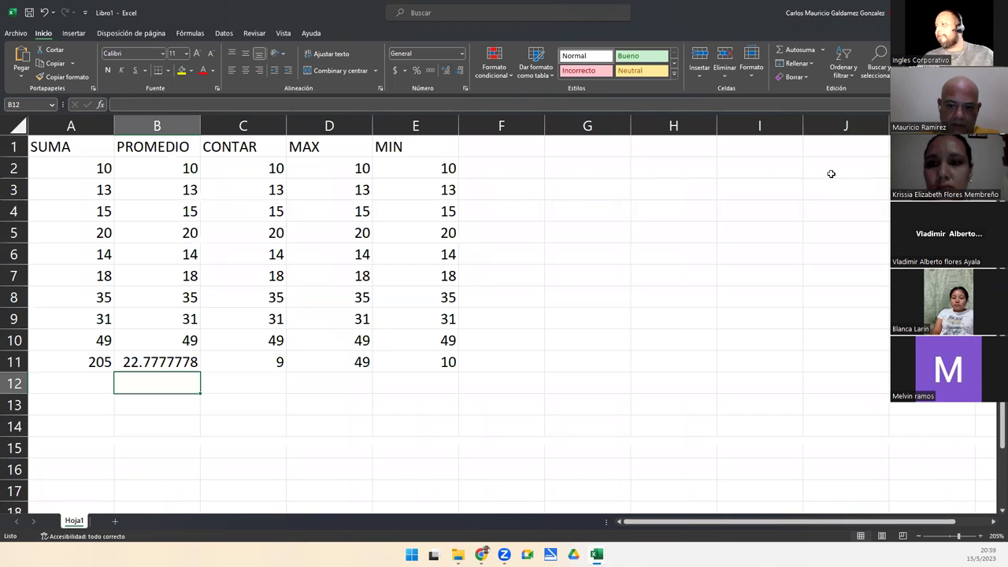
{"action": "key", "text": "alt+Tab"}
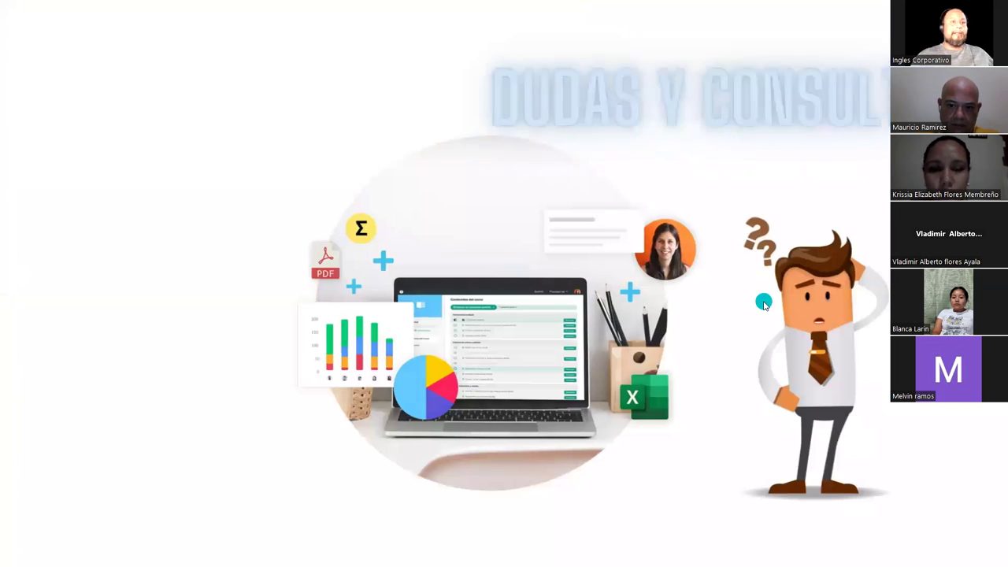
{"action": "left_click", "coordinate": [763, 304]}
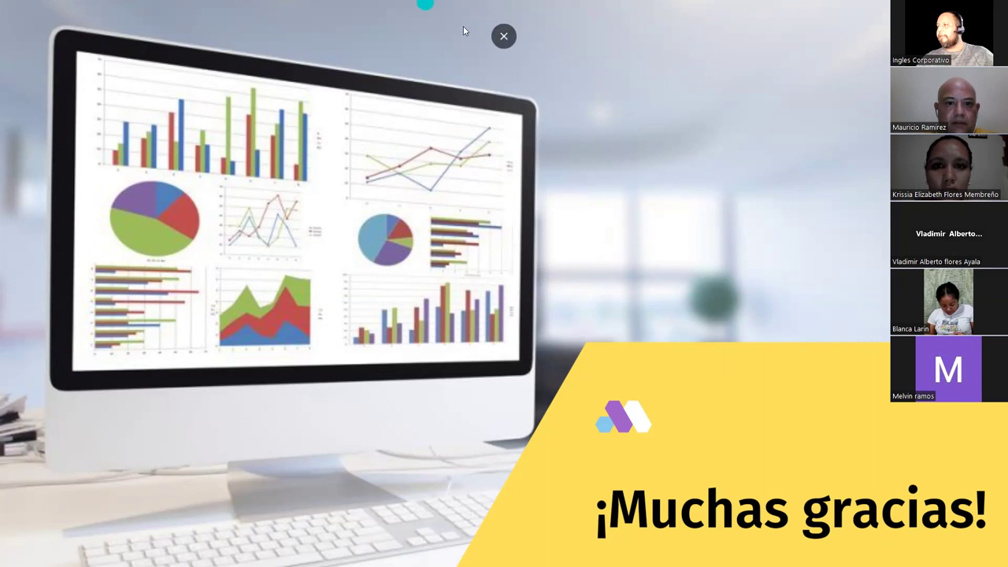
{"action": "left_click", "coordinate": [504, 37]}
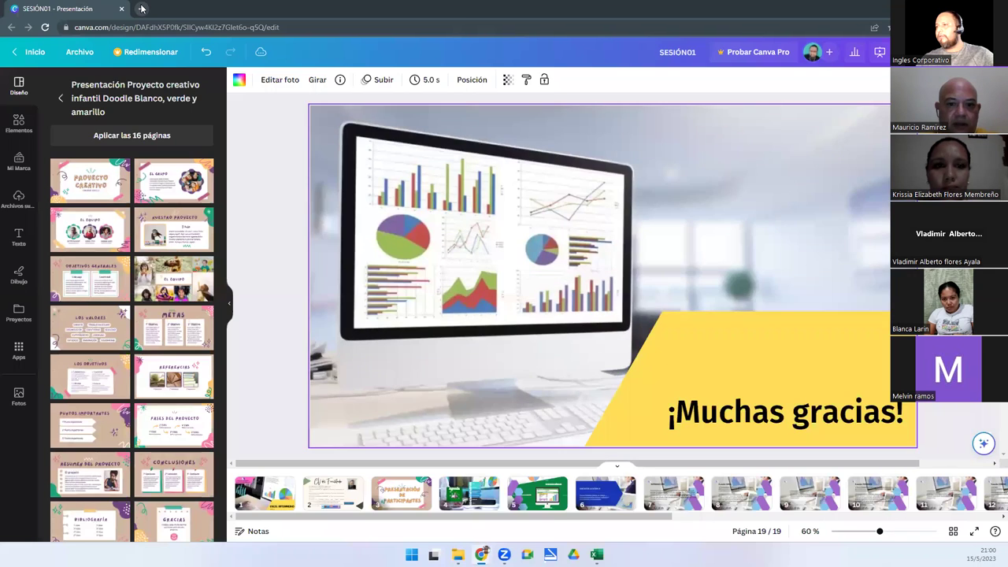
Open the site online.inglescorporativo.net in a new browser tab.
{"action": "left_click", "coordinate": [142, 8]}
{"action": "type", "text": "online.inglescorporativo.net"}
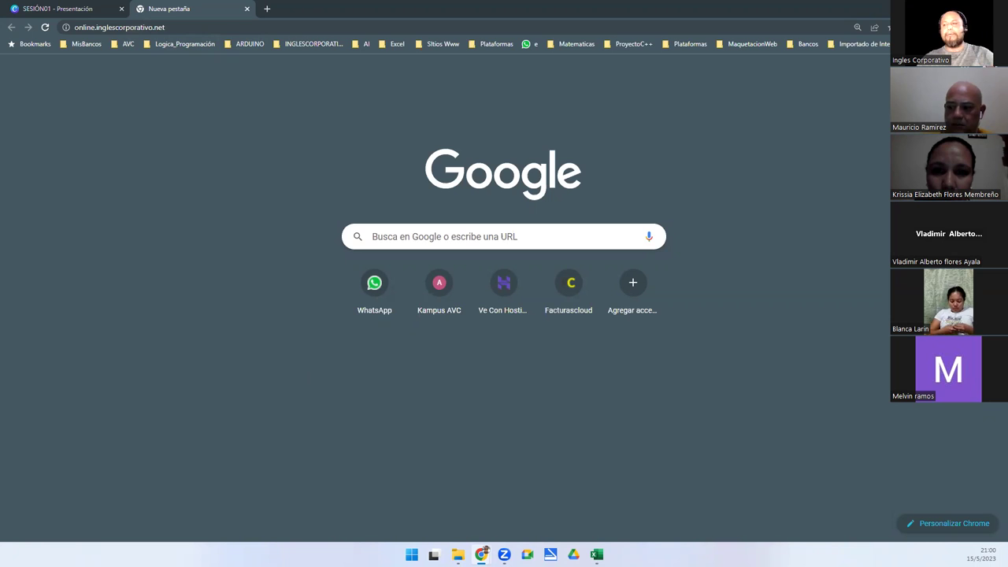
{"action": "left_click", "coordinate": [193, 28]}
{"action": "key", "text": "Escape"}
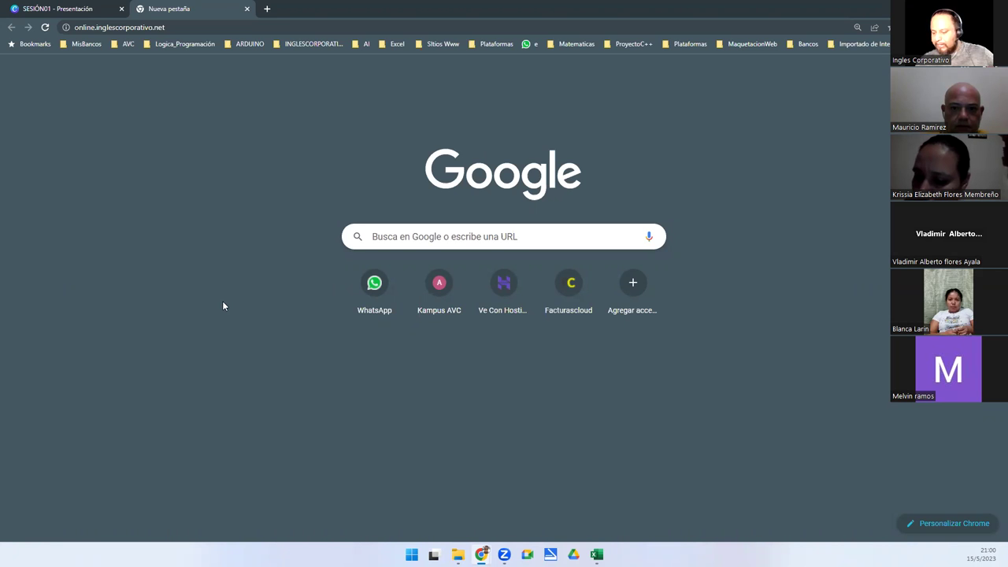
{"action": "key", "text": "Return"}
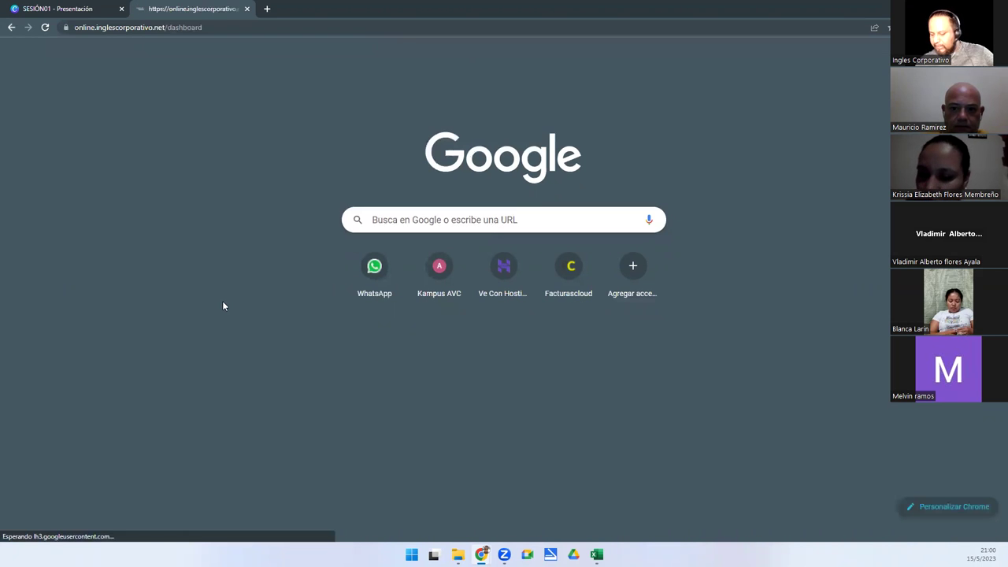